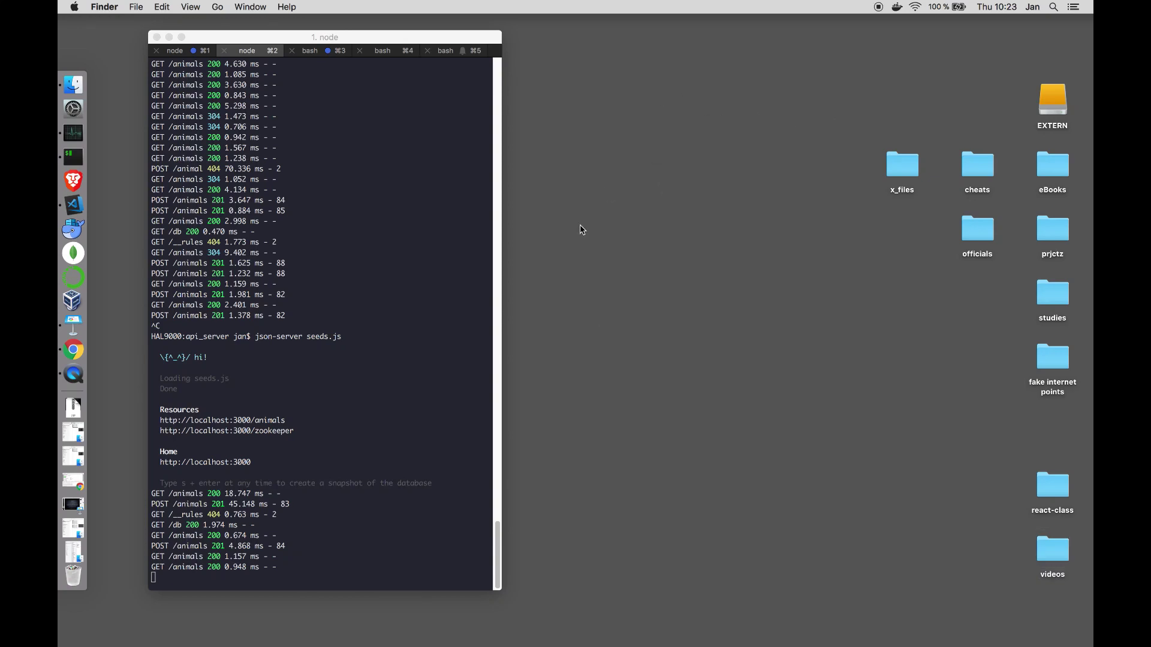
- Switch to Chrome and reload the zookeeper app at localhost:8080
{"action": "key", "text": "ctrl+Right"}
{"action": "key", "text": "ctrl+Left"}
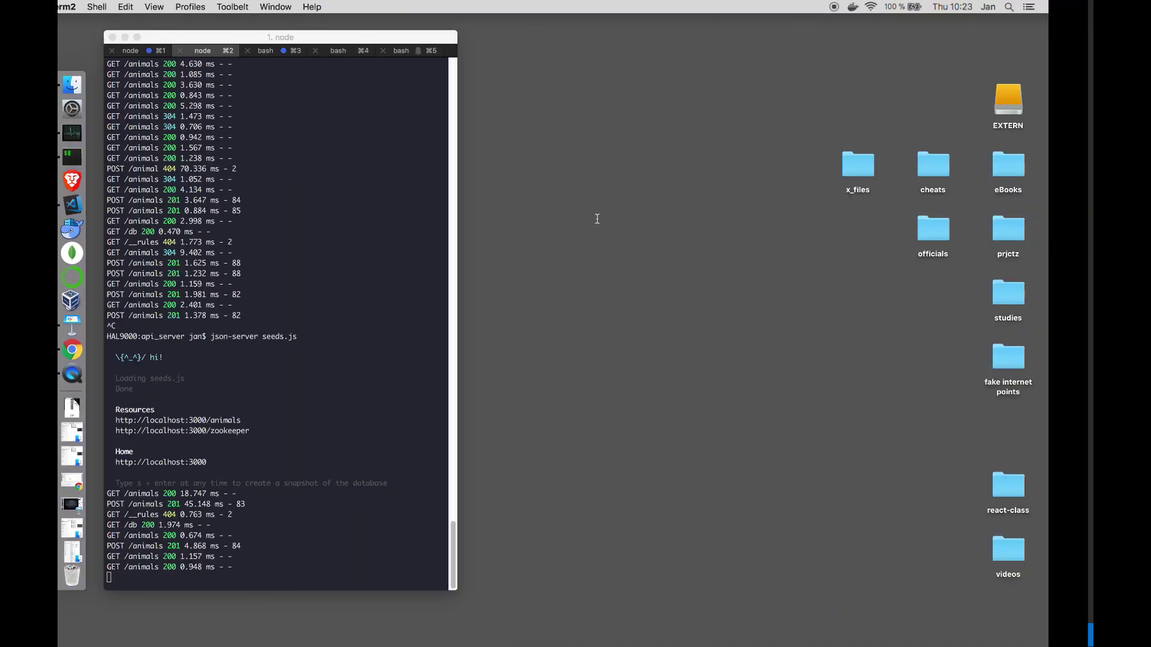
{"action": "key", "text": "ctrl+Left"}
{"action": "key", "text": "super+r"}
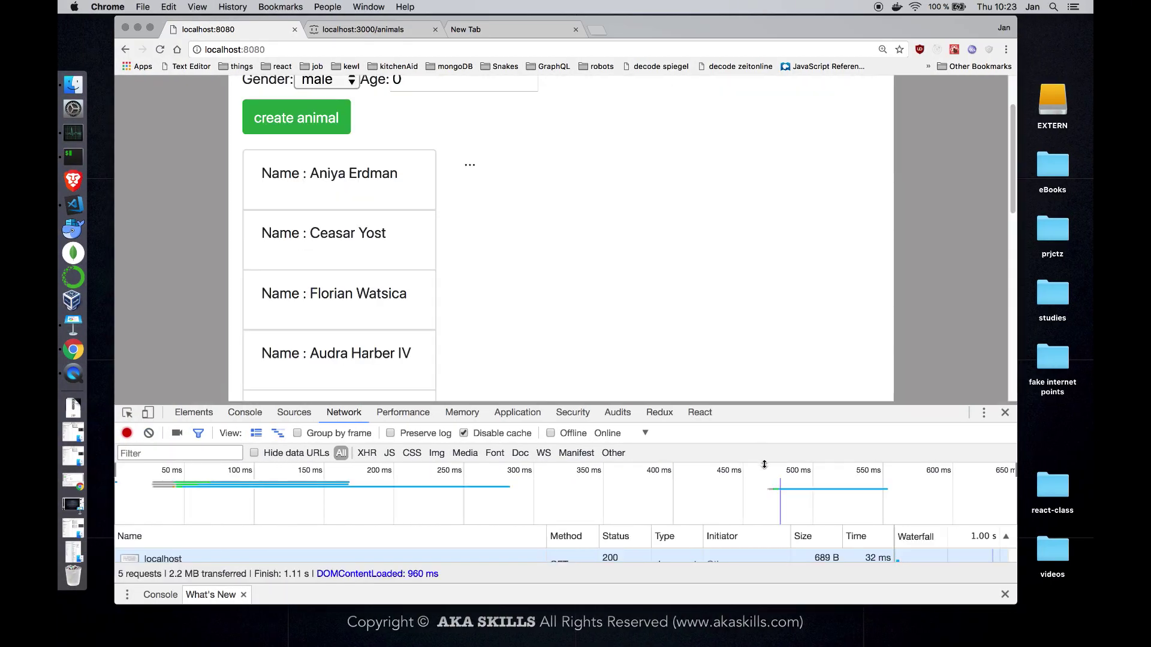
{"action": "left_click_drag", "start_coordinate": [765, 465], "coordinate": [764, 539]}
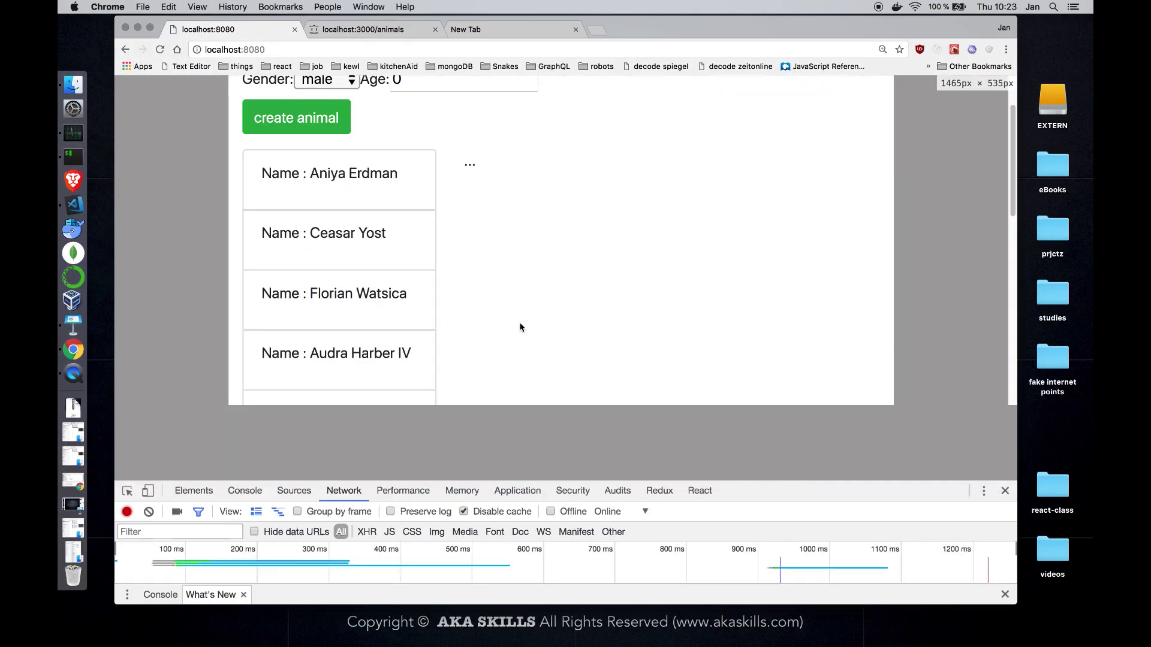
{"action": "scroll", "coordinate": [518, 318], "scroll_direction": "down", "scroll_amount": 5}
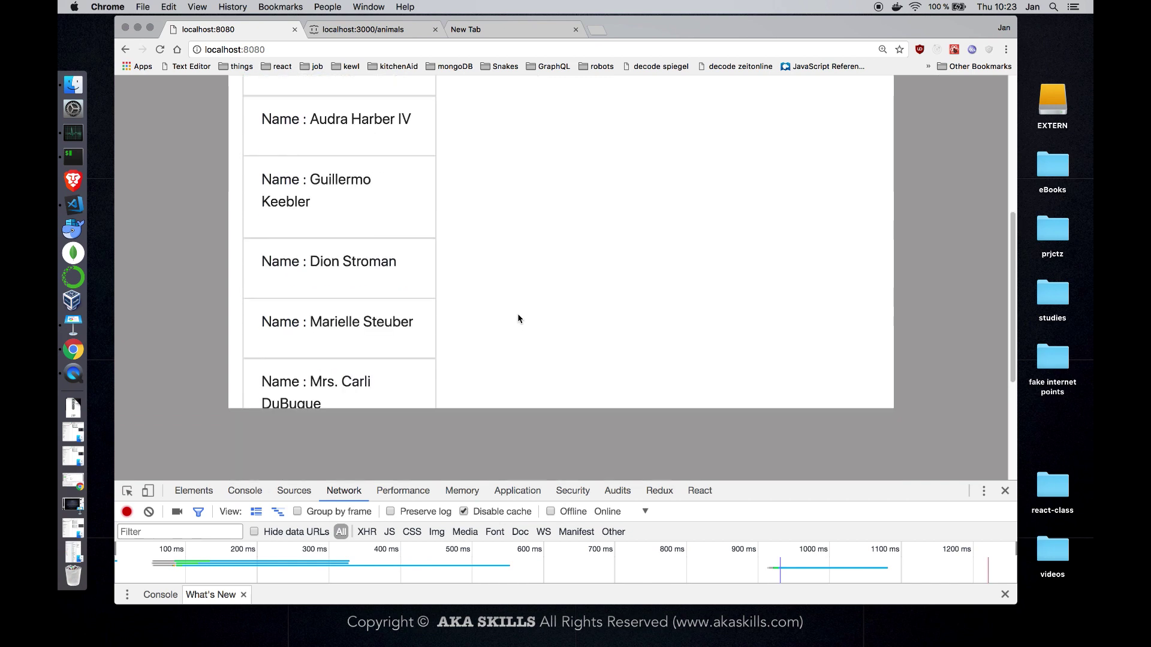
{"action": "scroll", "coordinate": [518, 319], "scroll_direction": "up", "scroll_amount": 5}
{"action": "scroll", "coordinate": [519, 319], "scroll_direction": "down", "scroll_amount": 6}
{"action": "scroll", "coordinate": [519, 318], "scroll_direction": "up", "scroll_amount": 6}
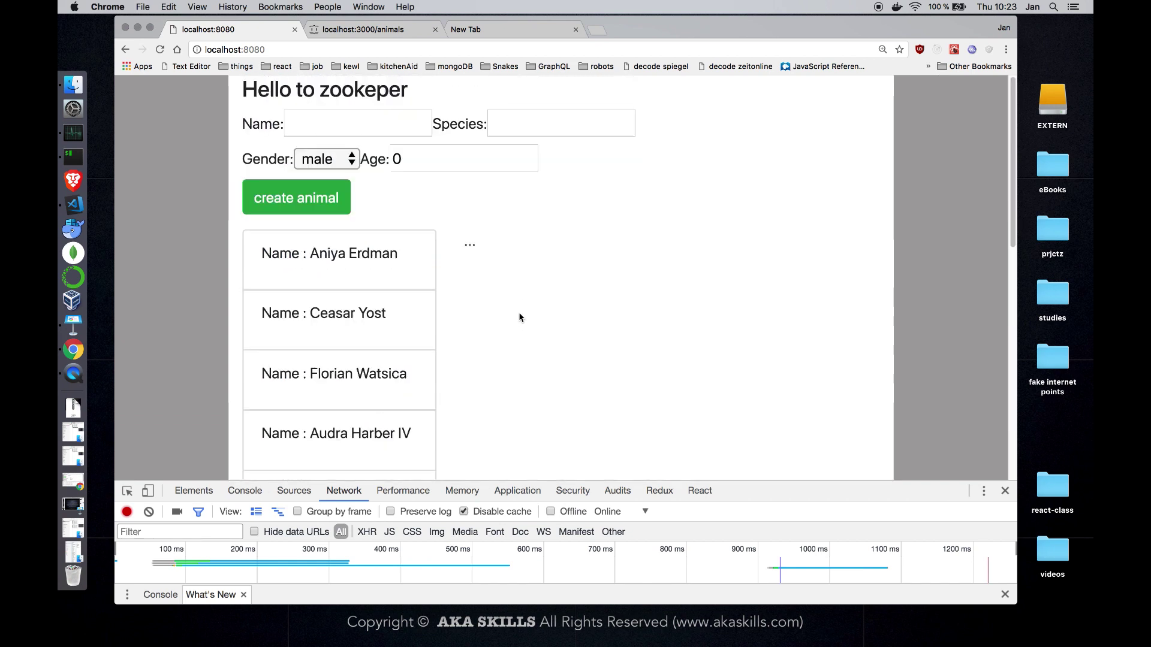
- Submit a parrot named hugio, age 11, through the create-animal form
{"action": "left_click", "coordinate": [364, 118]}
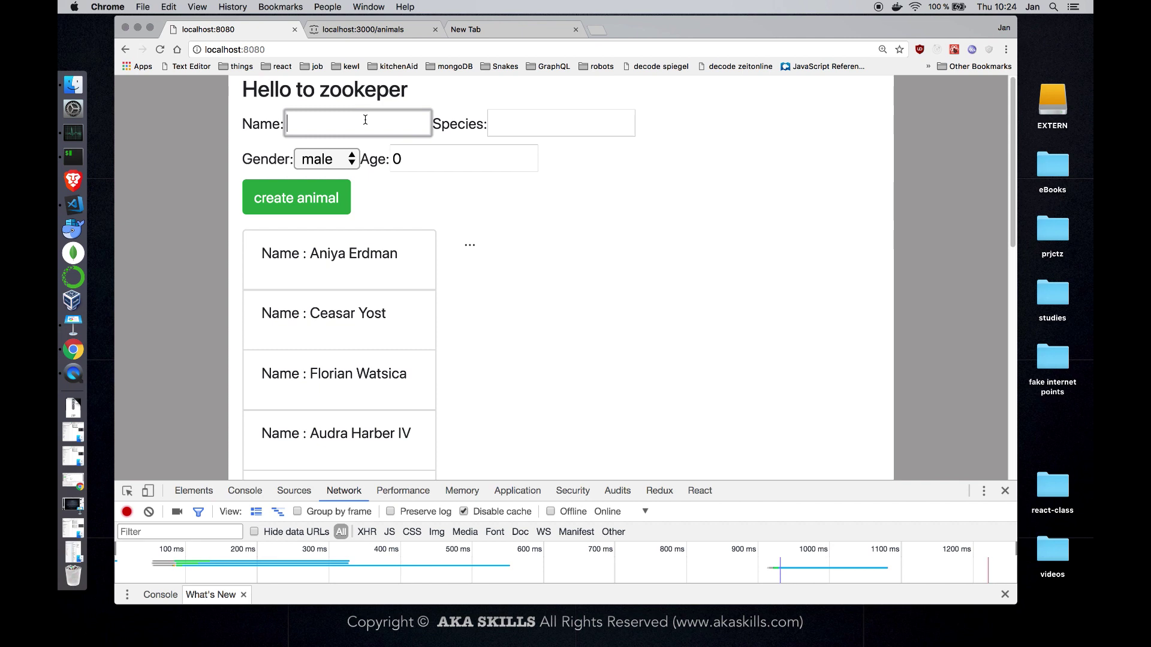
{"action": "type", "text": "hugio"}
{"action": "key", "text": "Tab"}
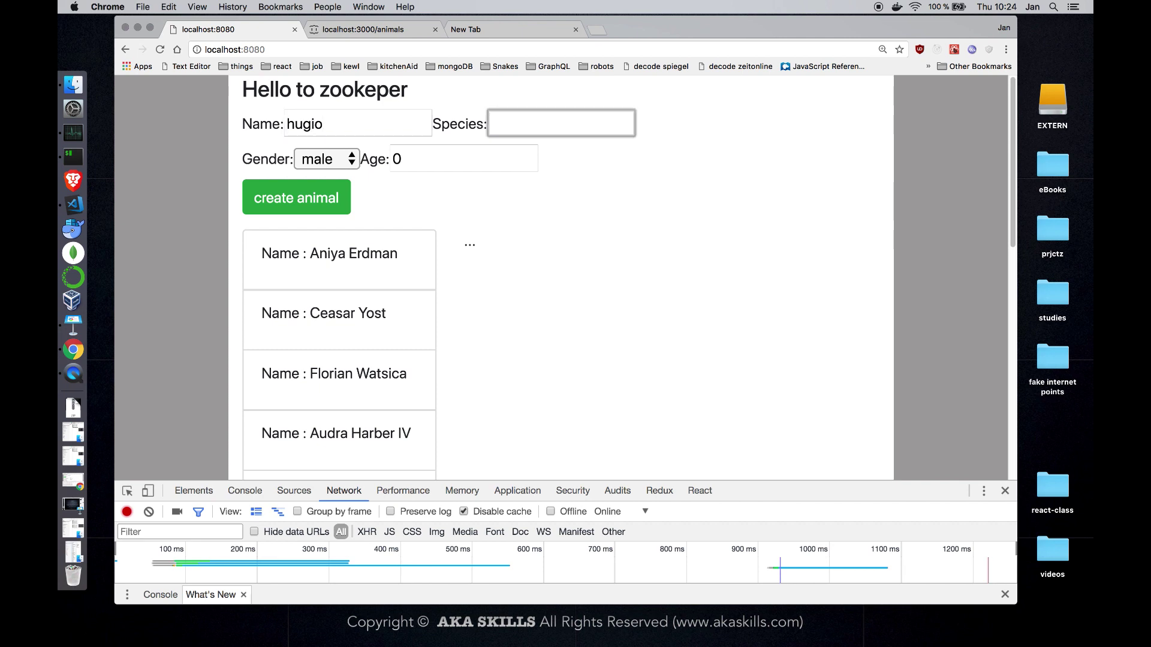
{"action": "type", "text": "parrot"}
{"action": "left_click", "coordinate": [392, 160]}
{"action": "type", "text": "11"}
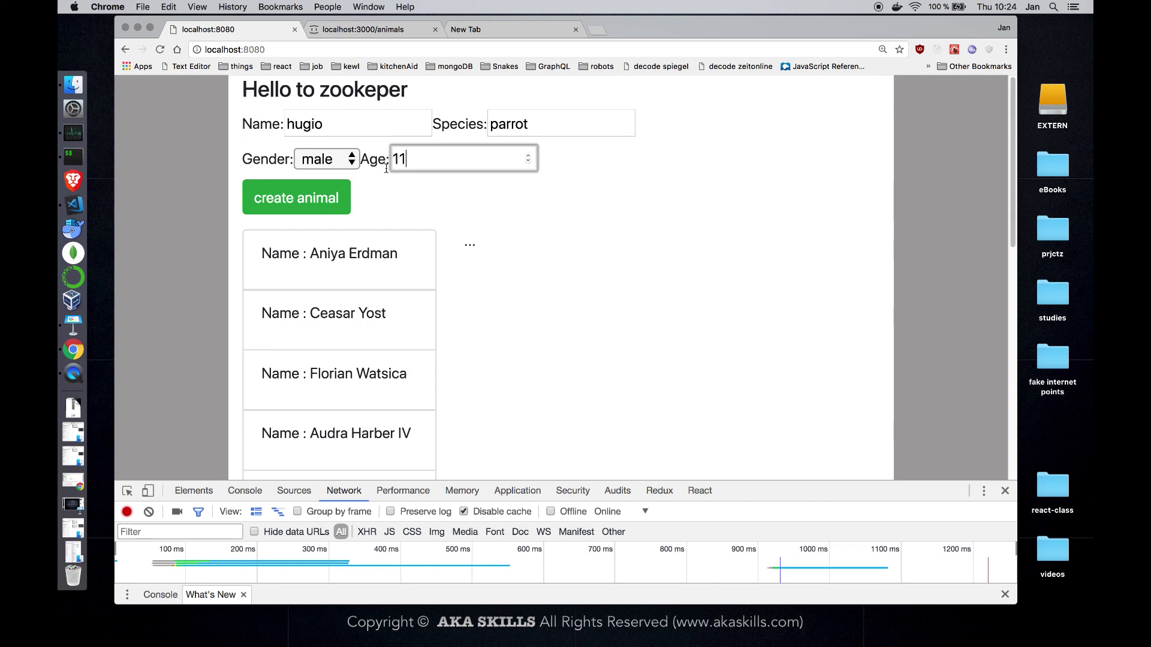
{"action": "left_click", "coordinate": [314, 211]}
{"action": "scroll", "coordinate": [322, 238], "scroll_direction": "down", "scroll_amount": 10}
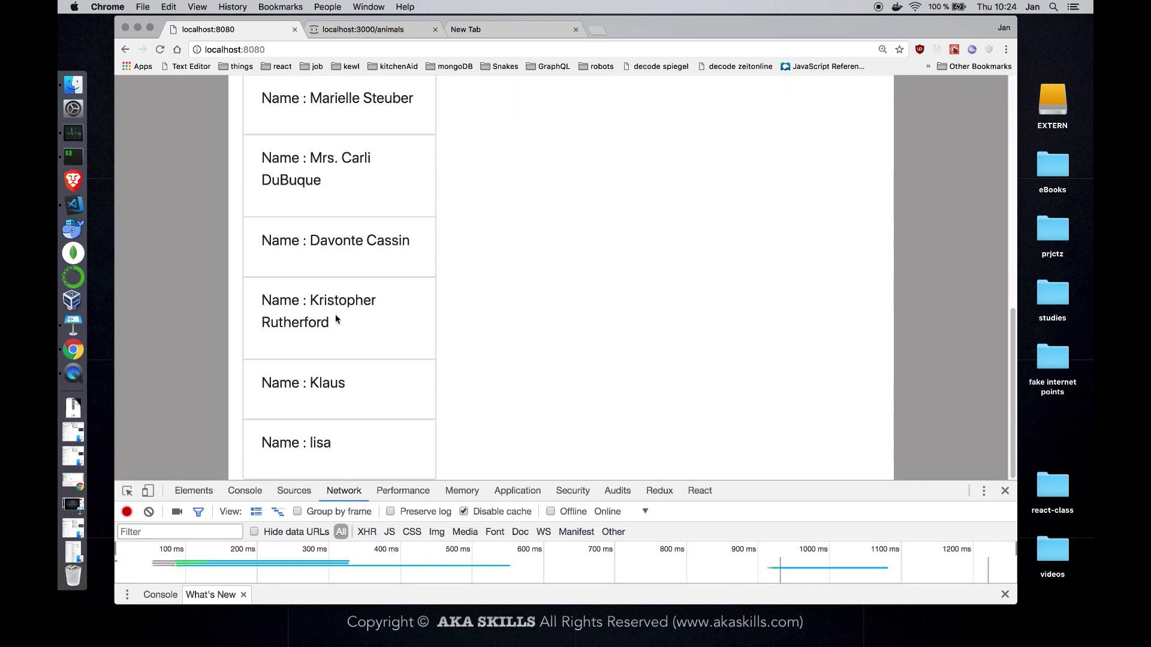
{"action": "scroll", "coordinate": [361, 425], "scroll_direction": "up", "scroll_amount": 10}
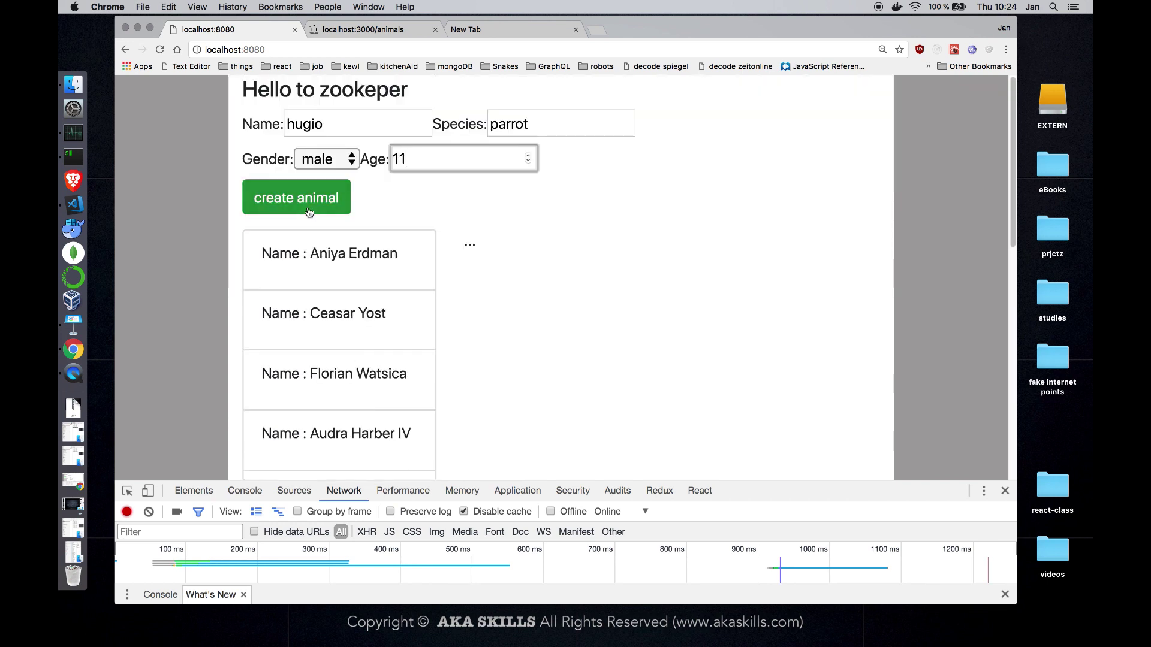
{"action": "left_click", "coordinate": [307, 207]}
{"action": "scroll", "coordinate": [371, 308], "scroll_direction": "down", "scroll_amount": 10}
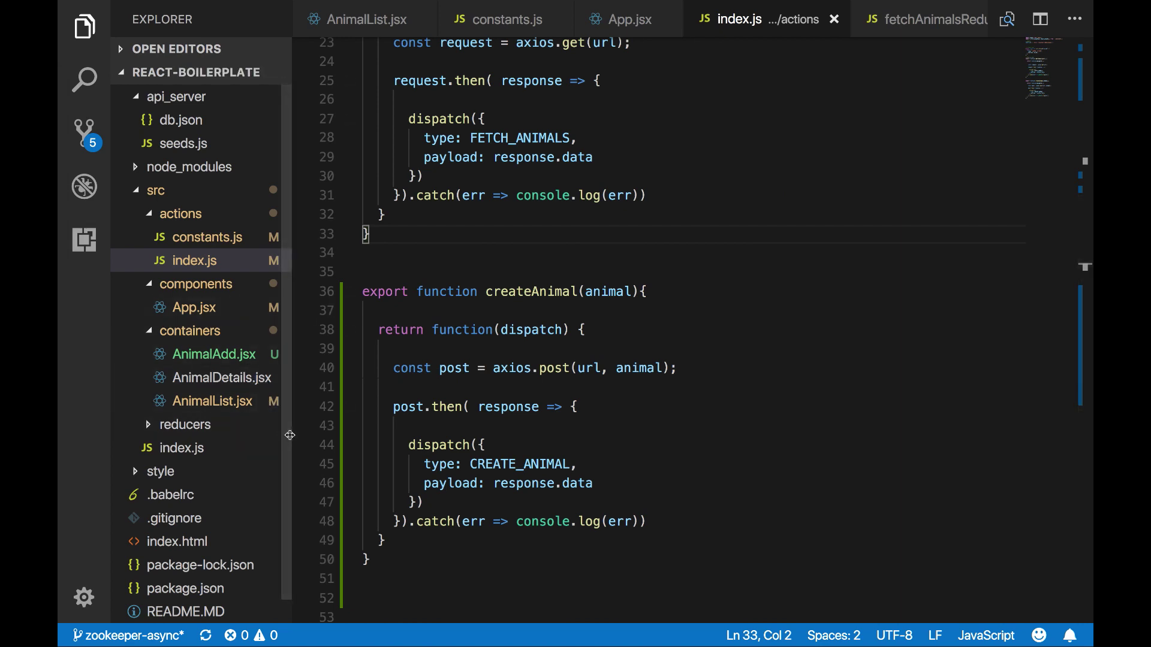
- Widen the Explorer, expand src/reducers and open fetchAnimalsReducer.js
{"action": "left_click_drag", "start_coordinate": [290, 435], "coordinate": [331, 435]}
{"action": "left_click", "coordinate": [156, 430]}
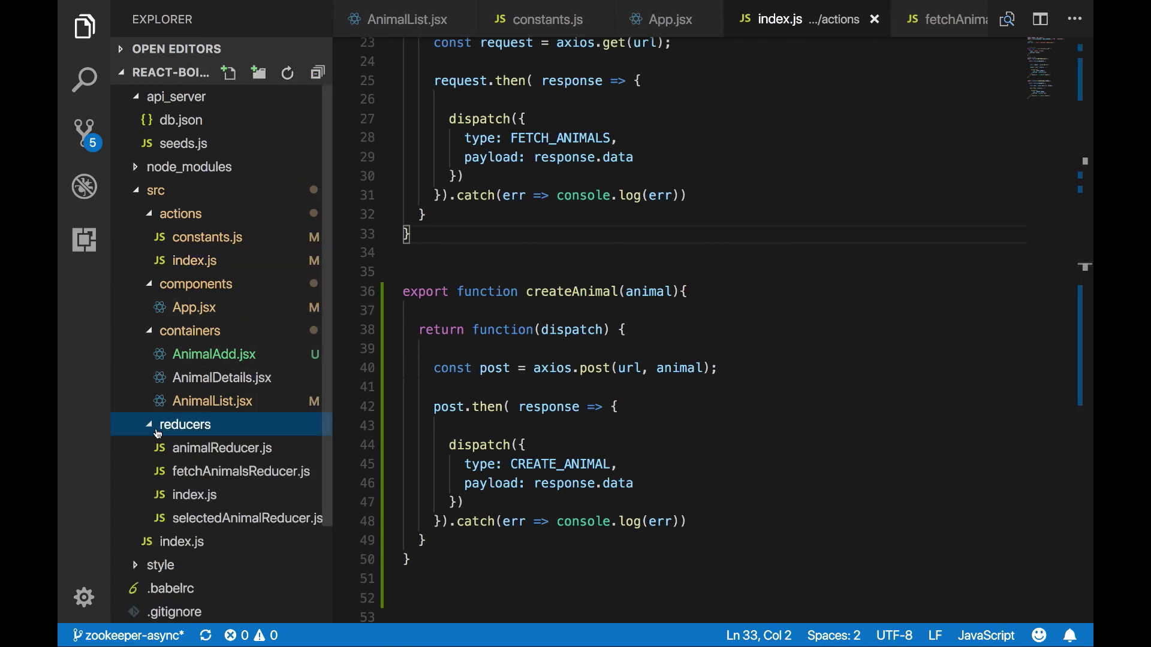
{"action": "left_click_drag", "start_coordinate": [333, 482], "coordinate": [364, 482]}
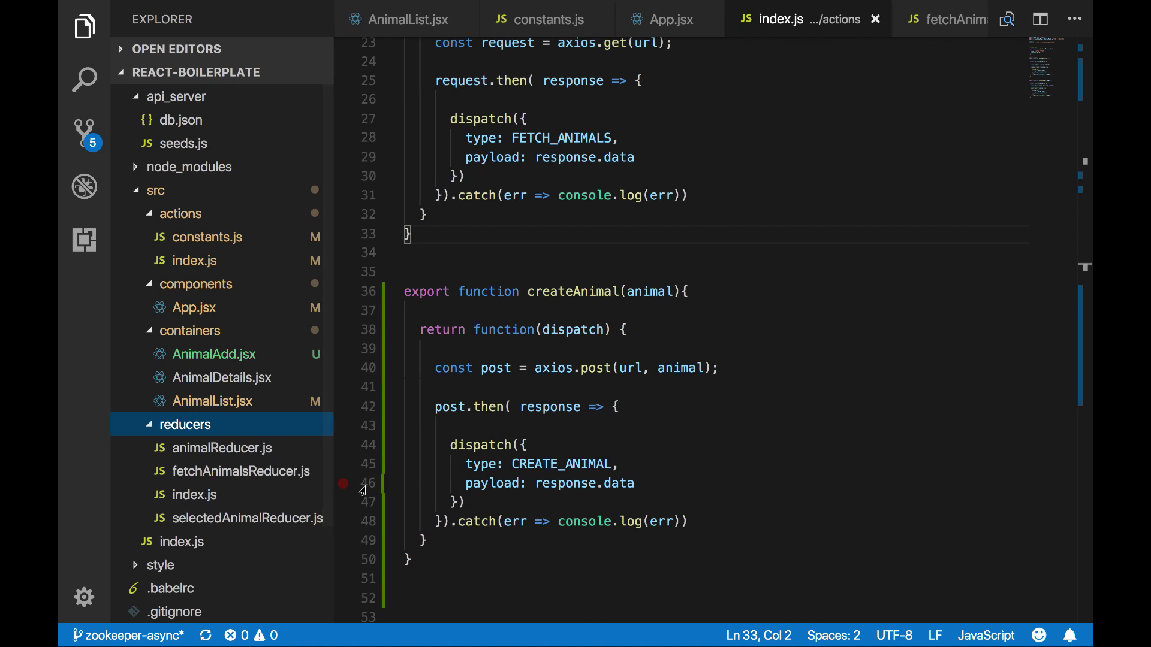
{"action": "left_click", "coordinate": [304, 477]}
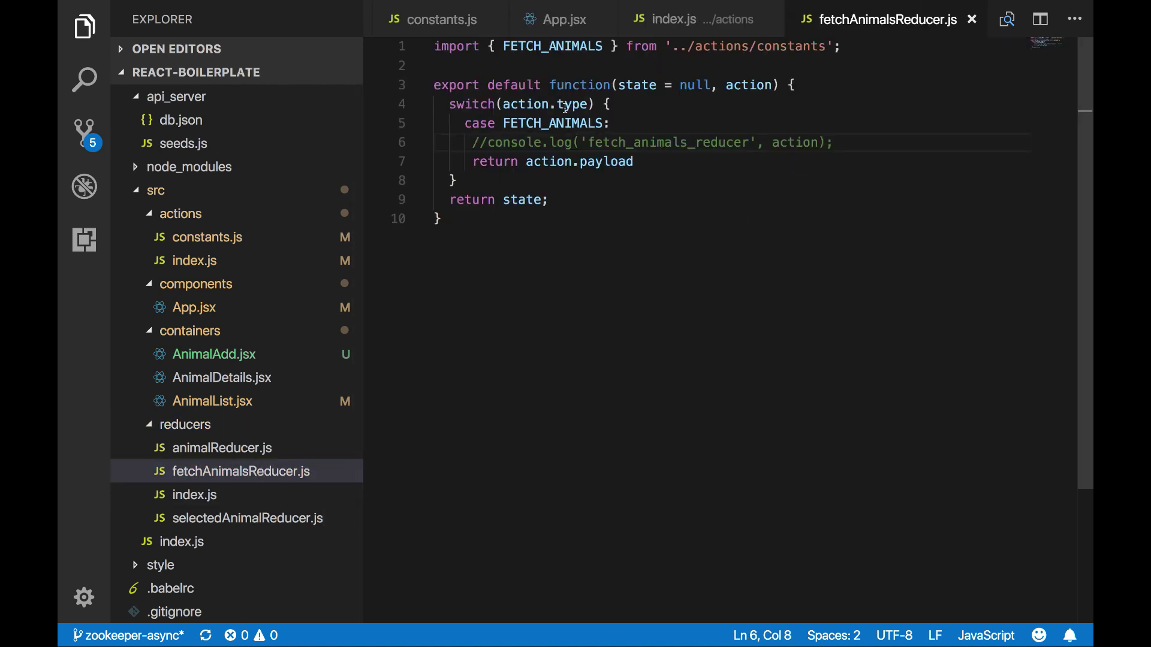
{"action": "mouse_move", "coordinate": [552, 47]}
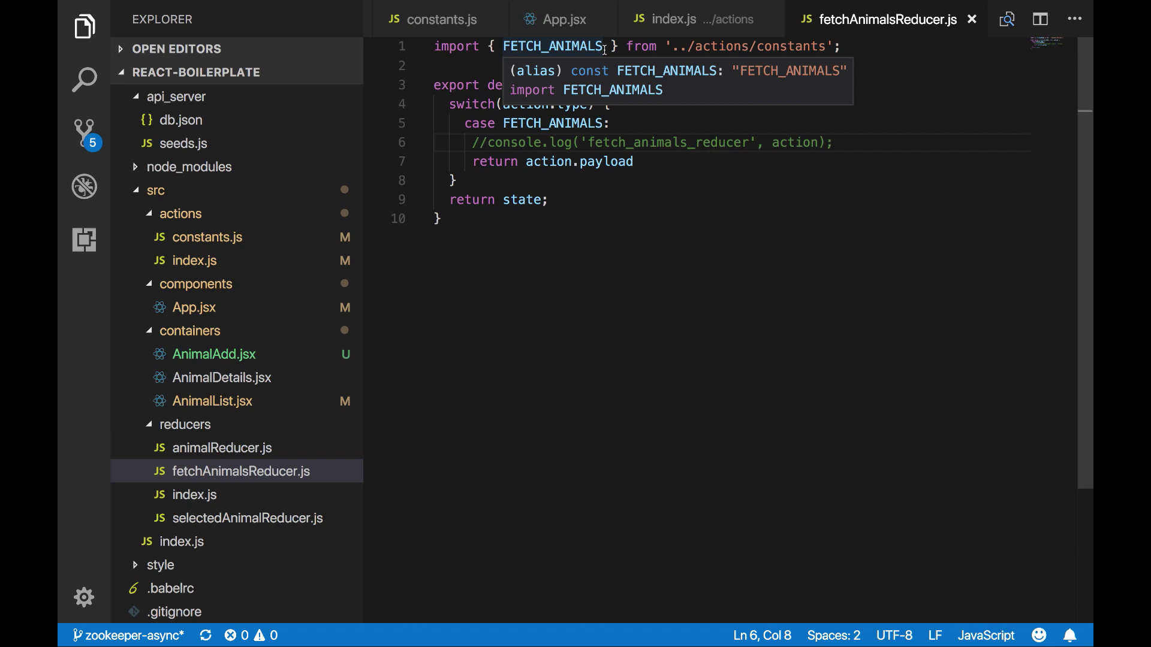
{"action": "left_click_drag", "start_coordinate": [603, 46], "coordinate": [502, 47]}
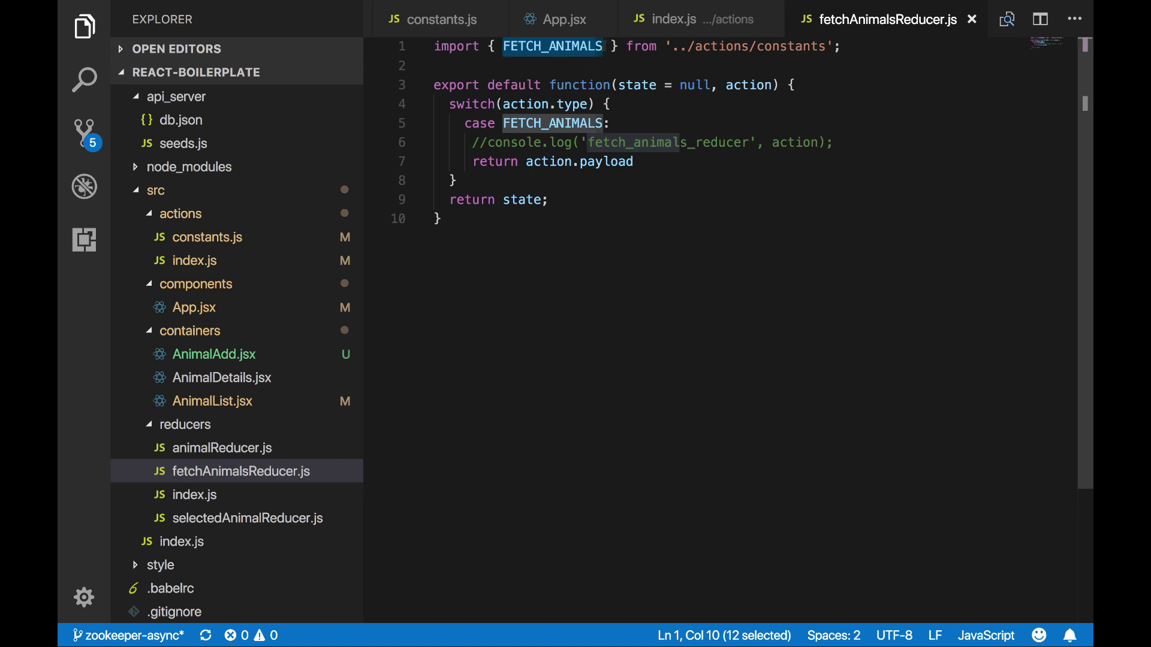
- Add CREATE_ANIMAL to the reducer's import line and save
{"action": "key", "text": "Right"}
{"action": "type", "text": ", CRE"}
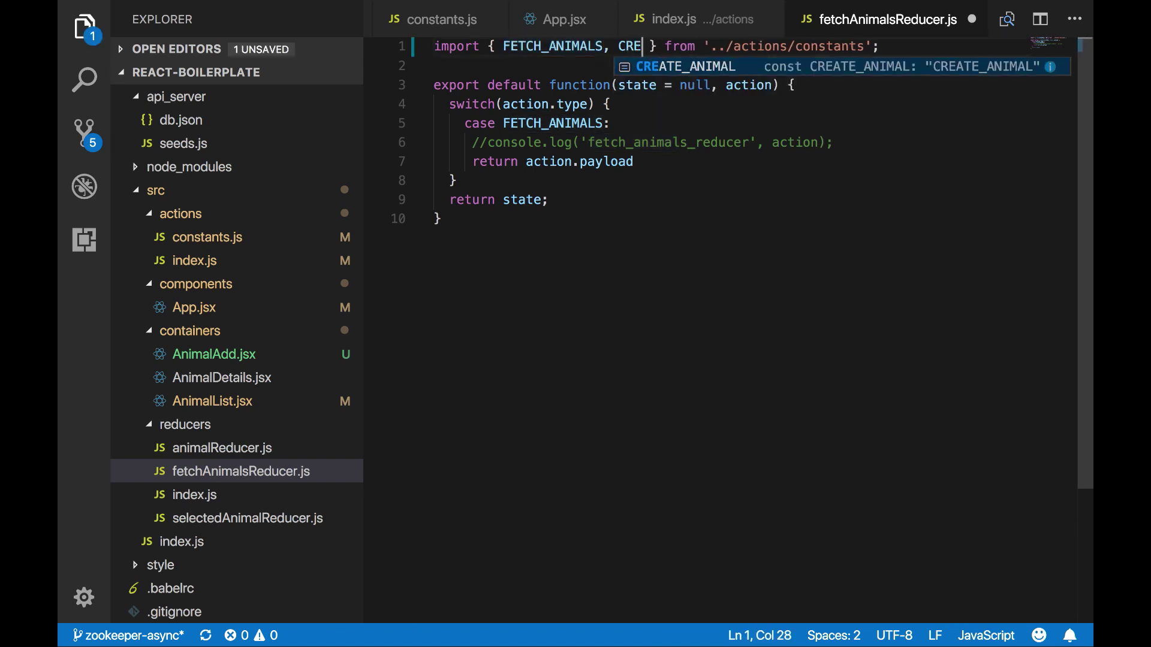
{"action": "key", "text": "Return"}
{"action": "key", "text": "ctrl+s"}
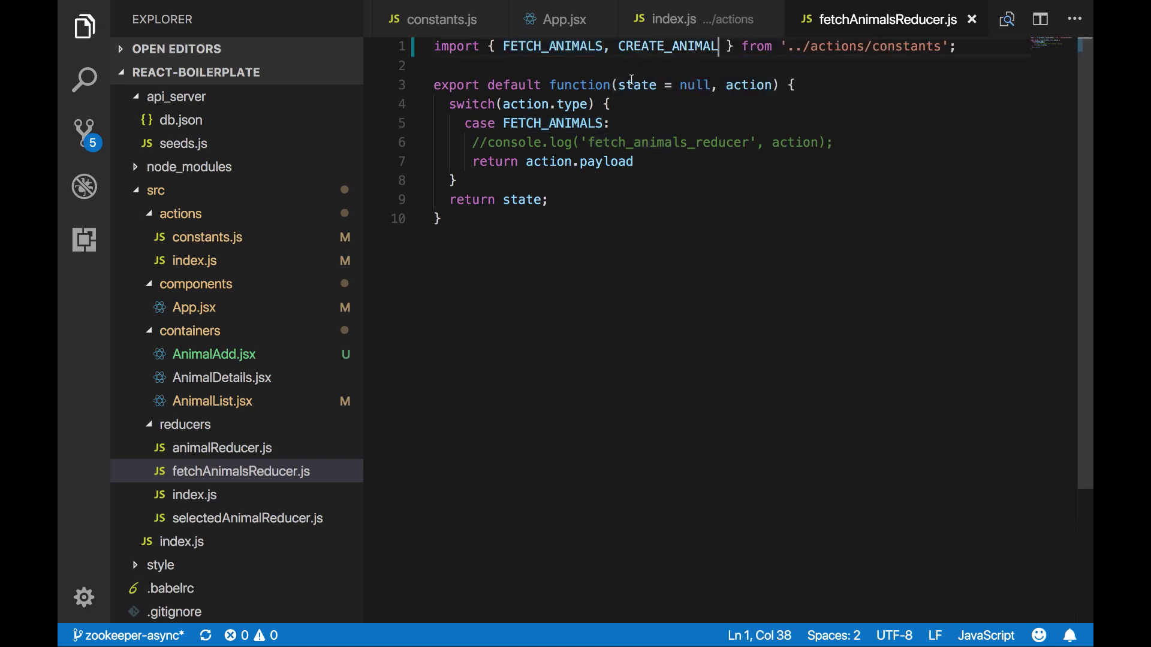
- Add a 'case CREATE_ANIMAL:' line after the FETCH_ANIMALS return, fixing indentation
{"action": "left_click", "coordinate": [646, 163]}
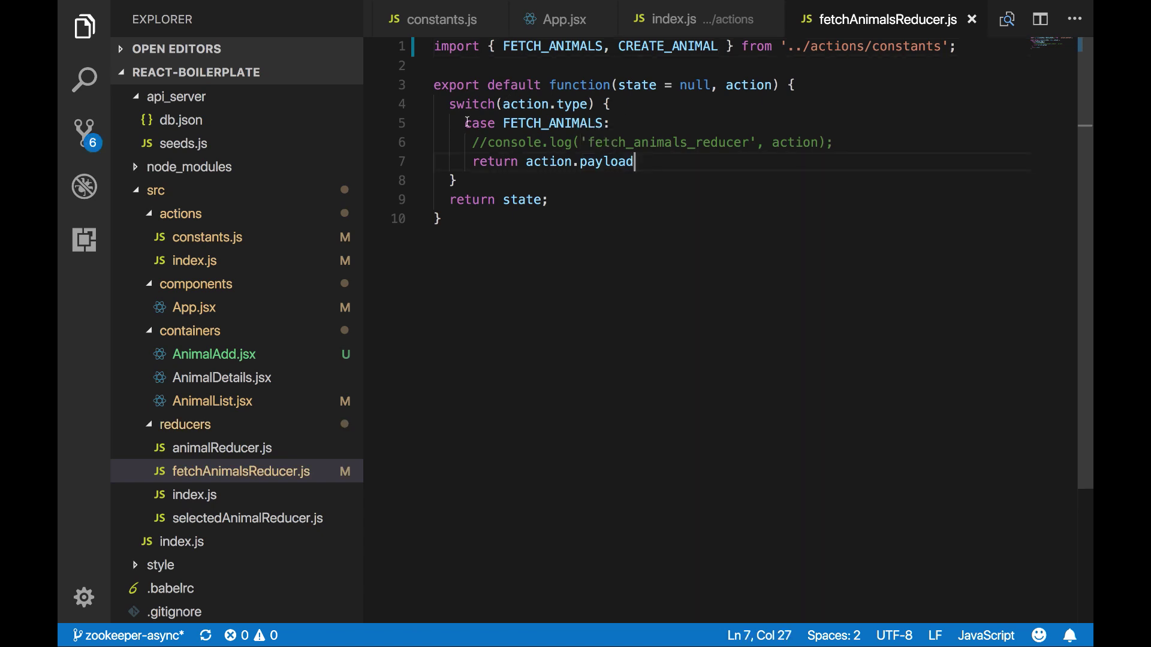
{"action": "left_click_drag", "start_coordinate": [465, 123], "coordinate": [621, 124]}
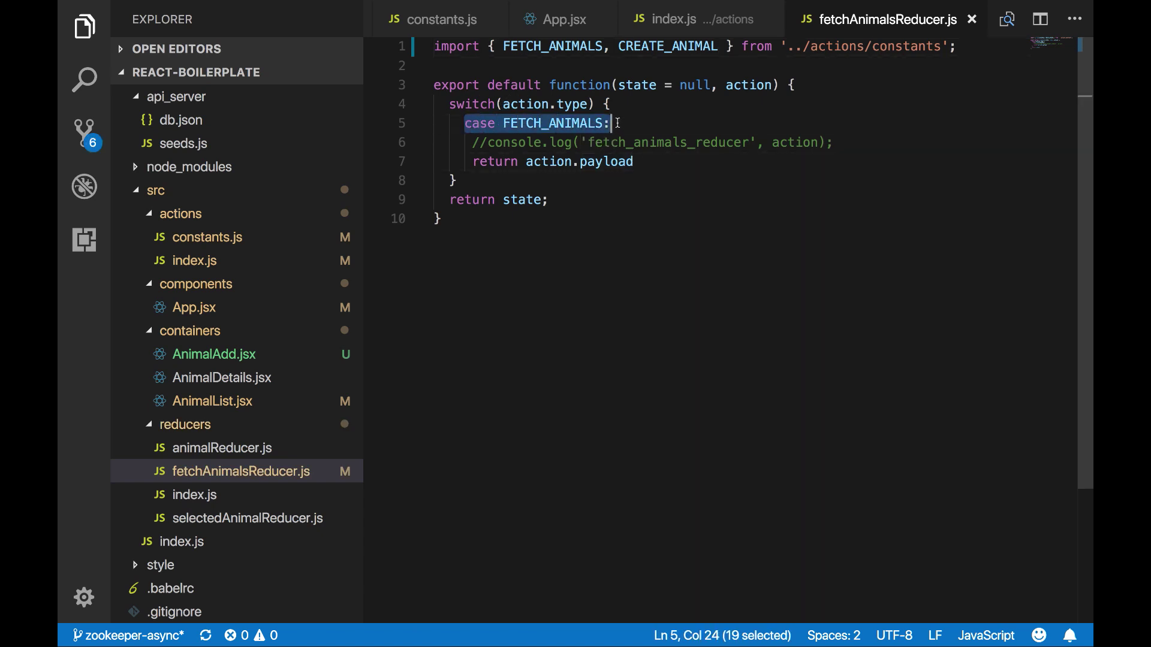
{"action": "left_click", "coordinate": [646, 165]}
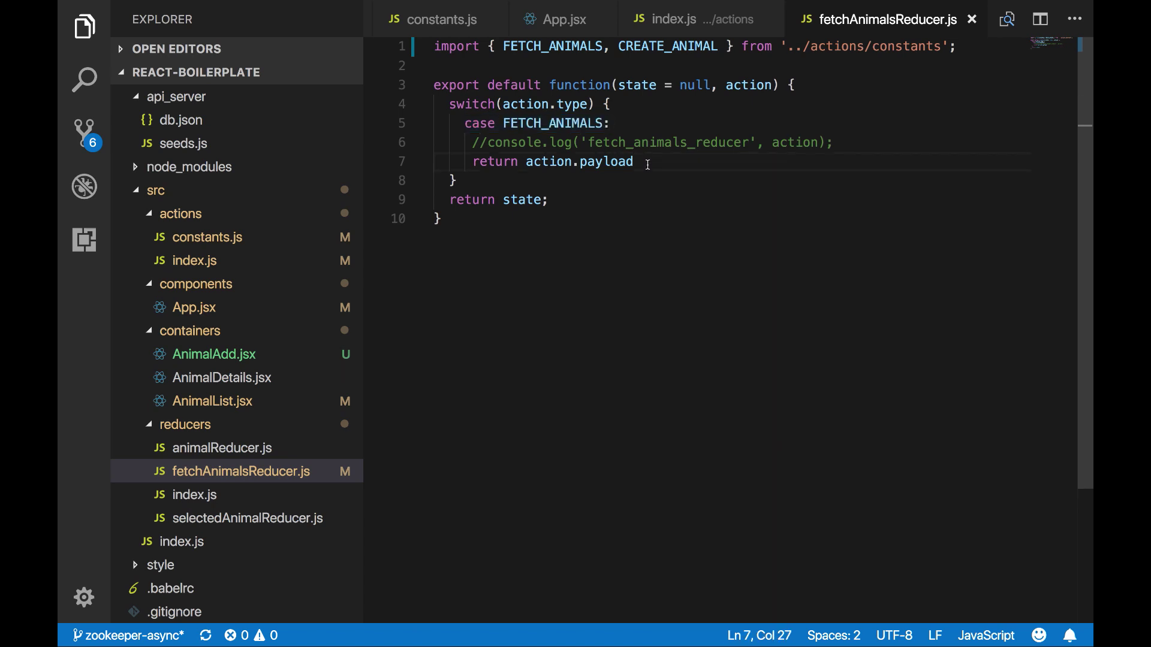
{"action": "type", "text": ";"}
{"action": "key", "text": "Return"}
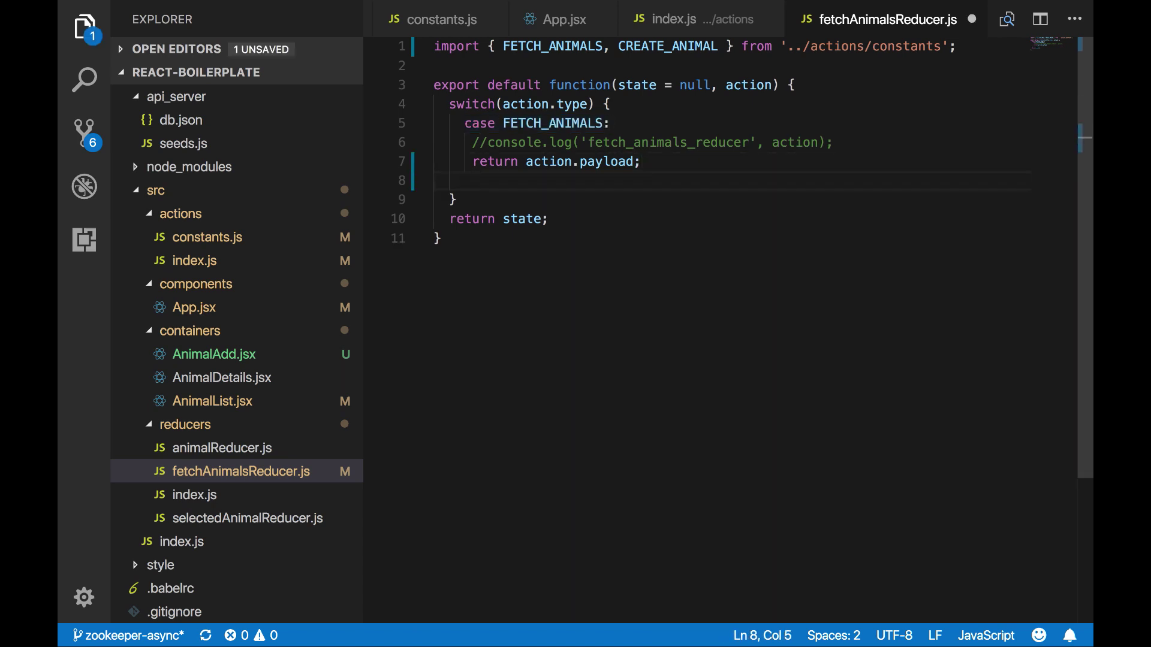
{"action": "key", "text": "Up"}
{"action": "key", "text": "Right"}
{"action": "key", "text": "BackSpace"}
{"action": "key", "text": "BackSpace"}
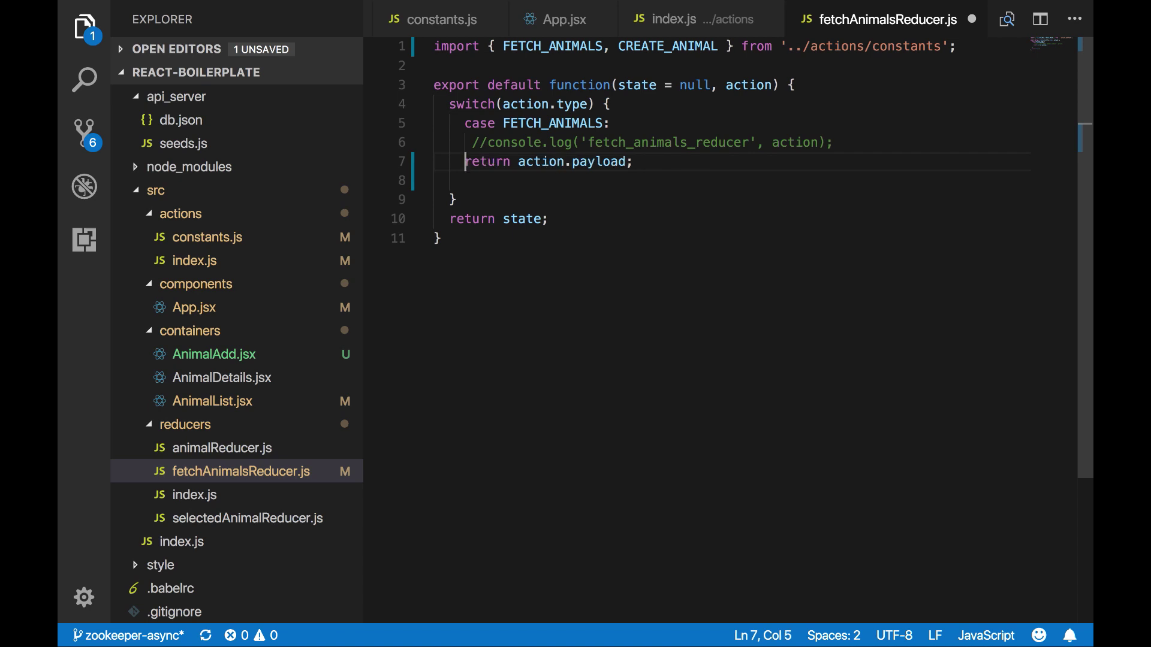
{"action": "key", "text": "Tab"}
{"action": "key", "text": "Down"}
{"action": "key", "text": "Tab"}
{"action": "key", "text": "Tab"}
{"action": "type", "text": "c"}
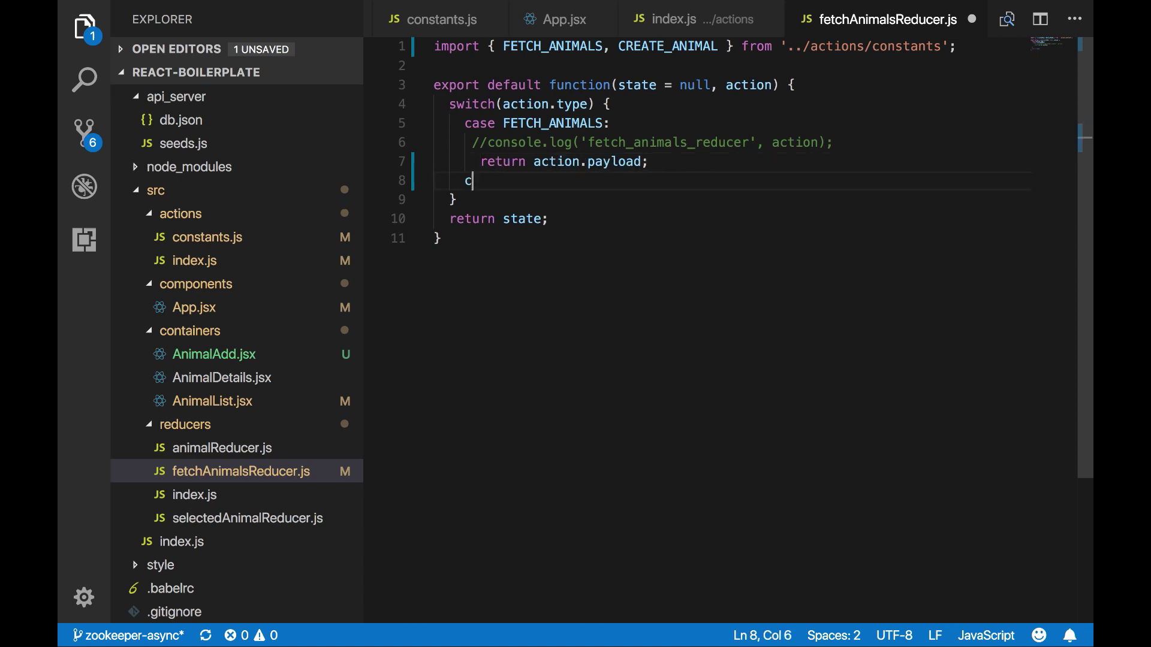
{"action": "type", "text": "ase "}
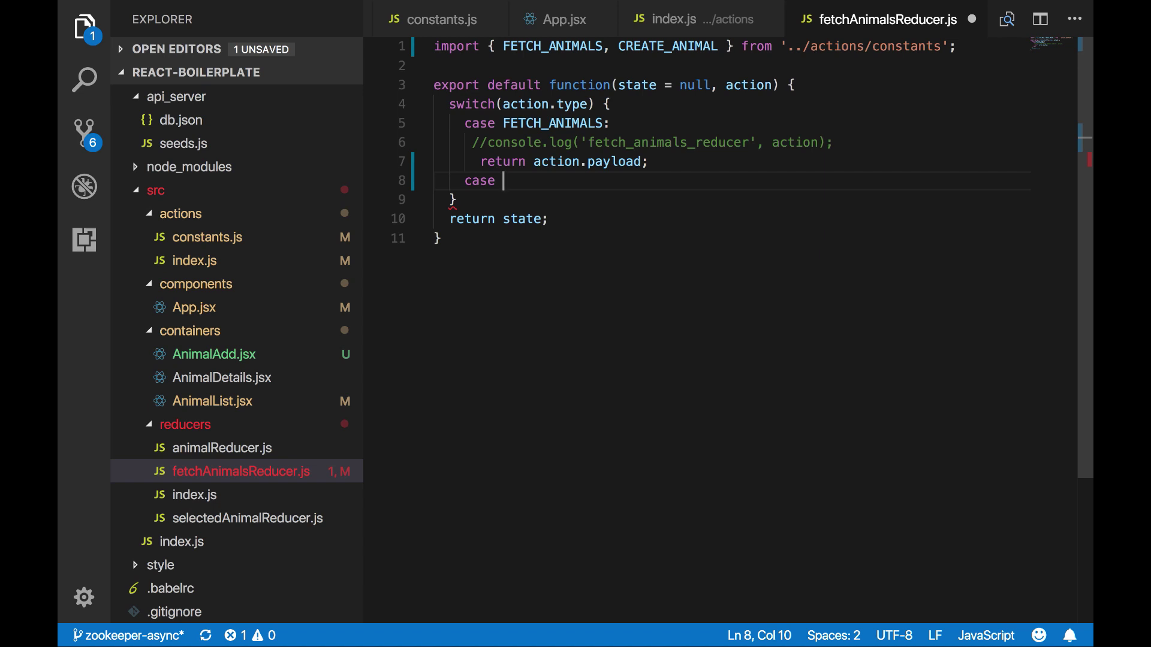
{"action": "type", "text": "CREATE"}
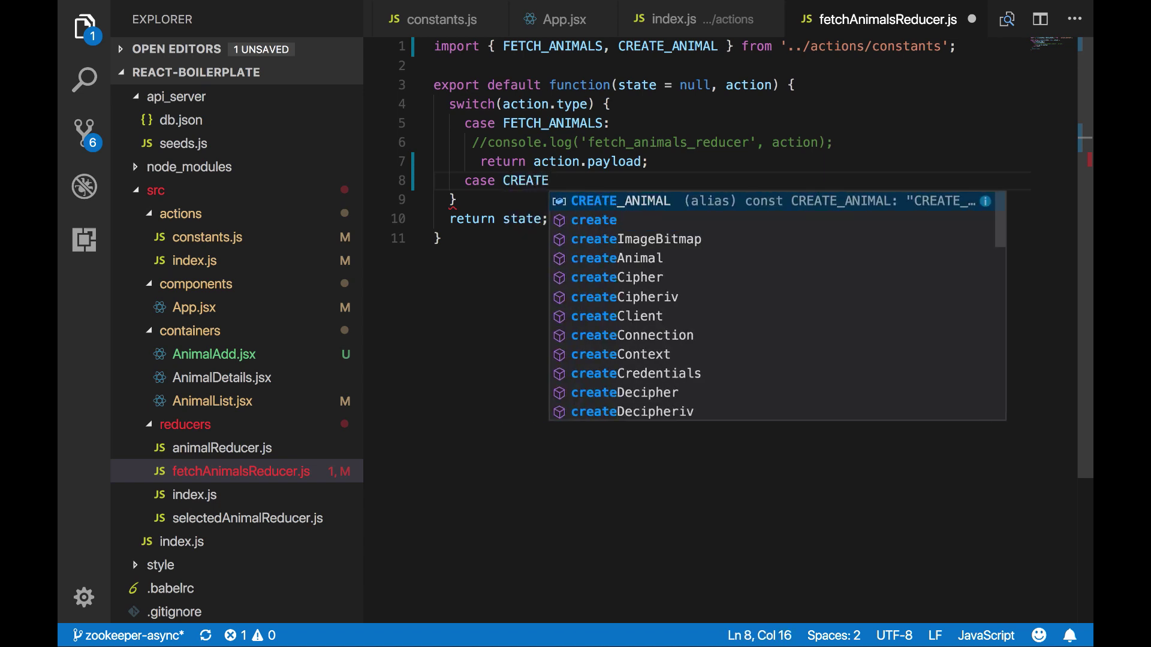
{"action": "type", "text": "_AN"}
{"action": "key", "text": "Return"}
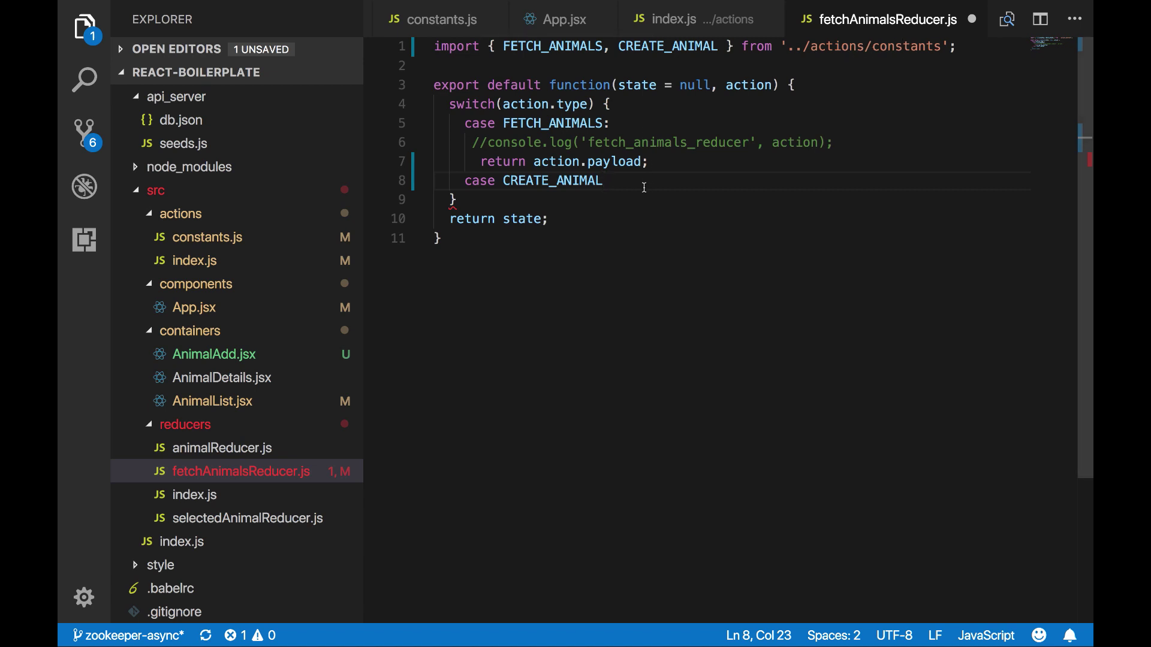
{"action": "type", "text": ":"}
- Add console.log('from the reducer', action.payload) under the CREATE_ANIMAL case and save
{"action": "key", "text": "ctrl+s"}
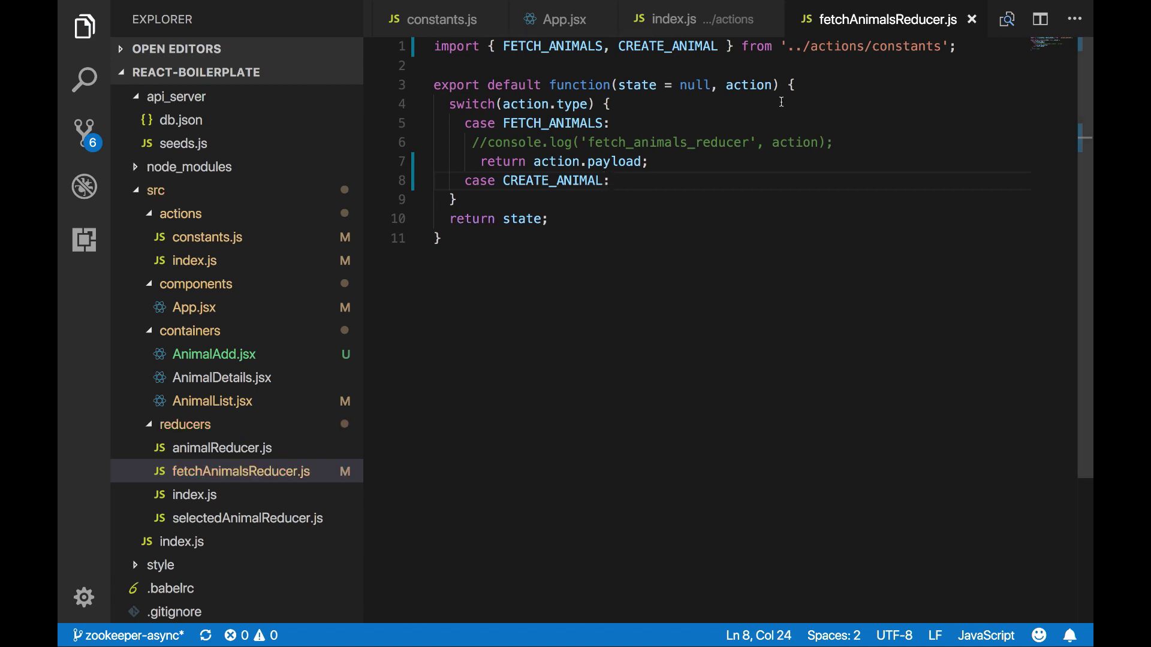
{"action": "mouse_move", "coordinate": [195, 261]}
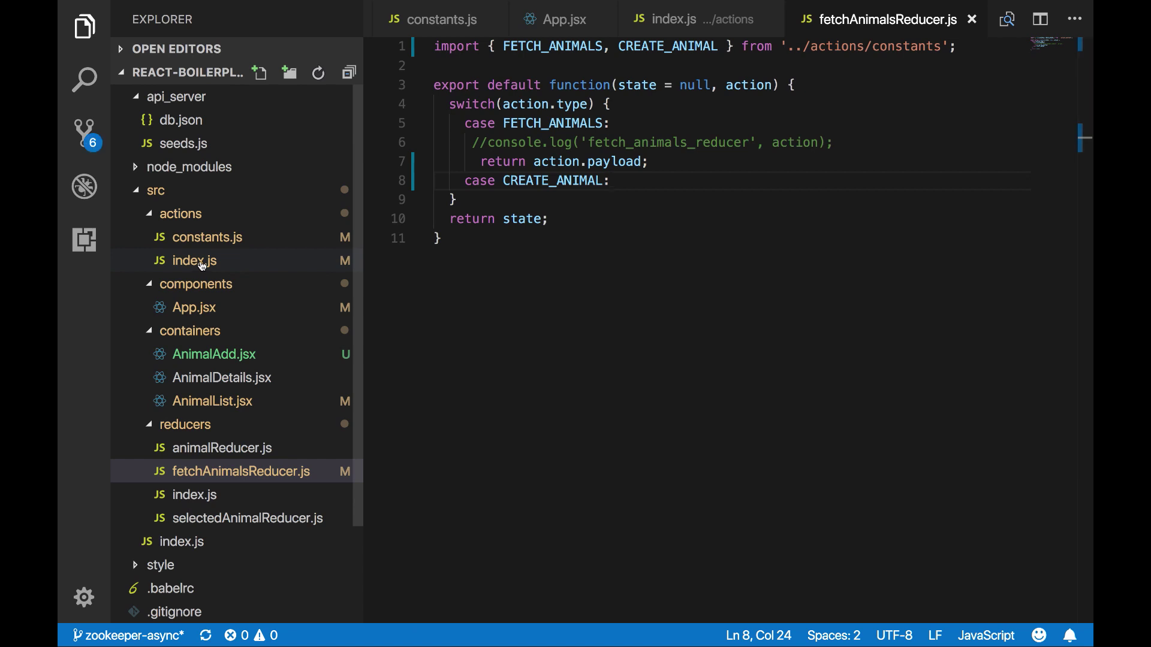
{"action": "key", "text": "Return"}
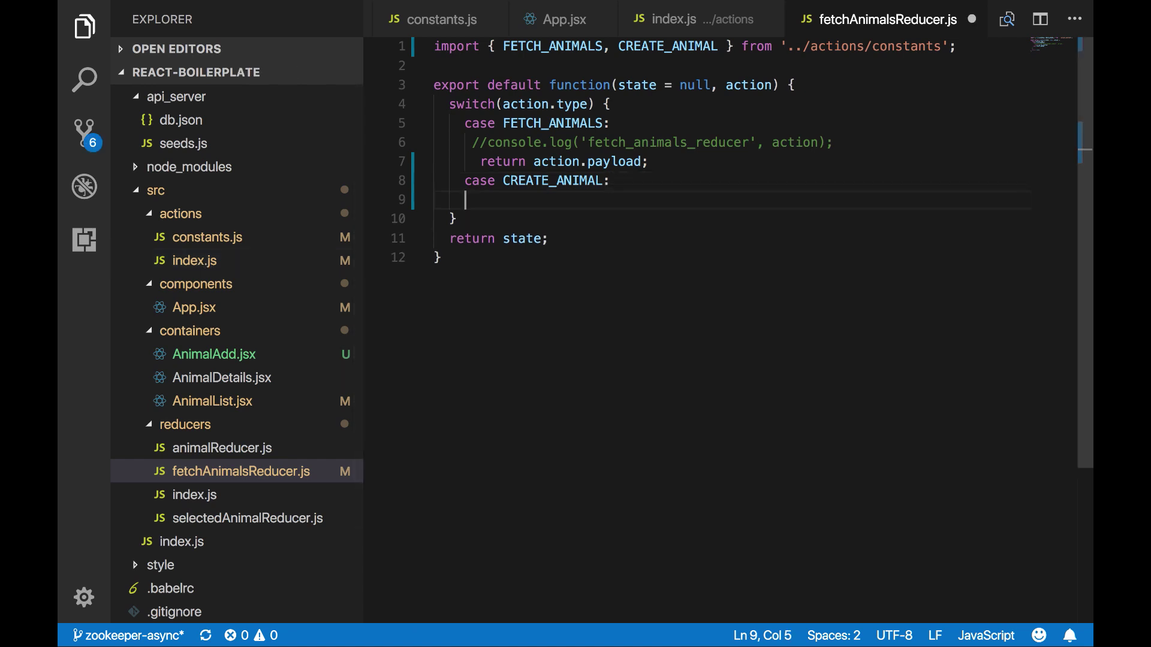
{"action": "key", "text": "Tab"}
{"action": "type", "text": "return"}
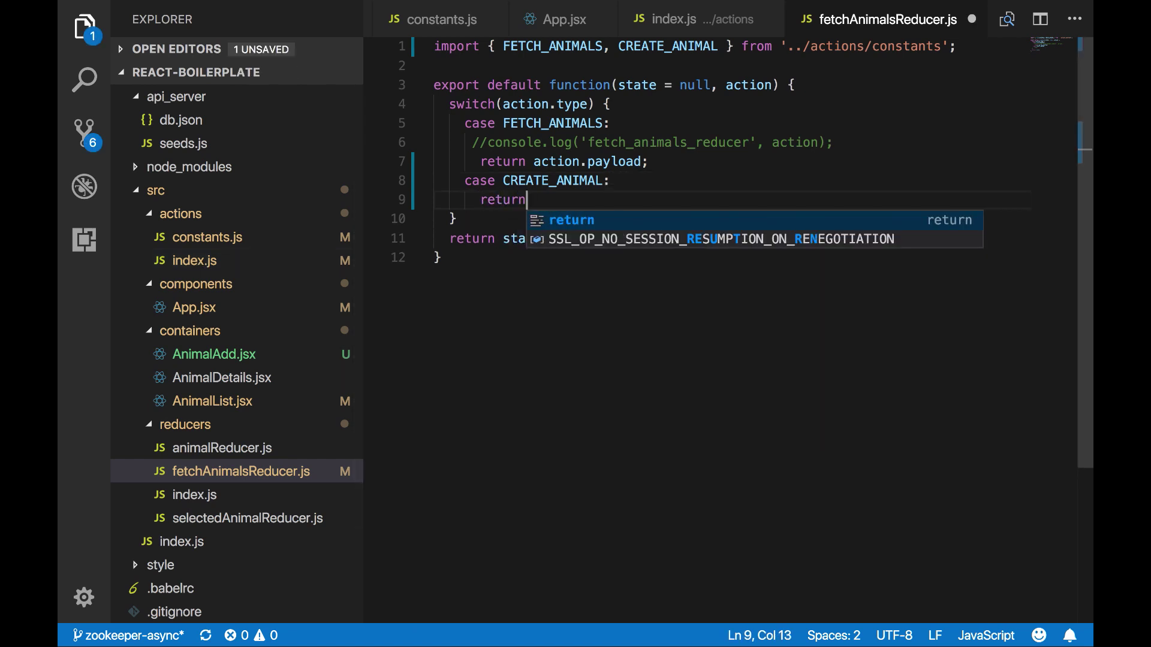
{"action": "key", "text": "BackSpace"}
{"action": "key", "text": "BackSpace"}
{"action": "key", "text": "BackSpace"}
{"action": "key", "text": "BackSpace"}
{"action": "key", "text": "BackSpace"}
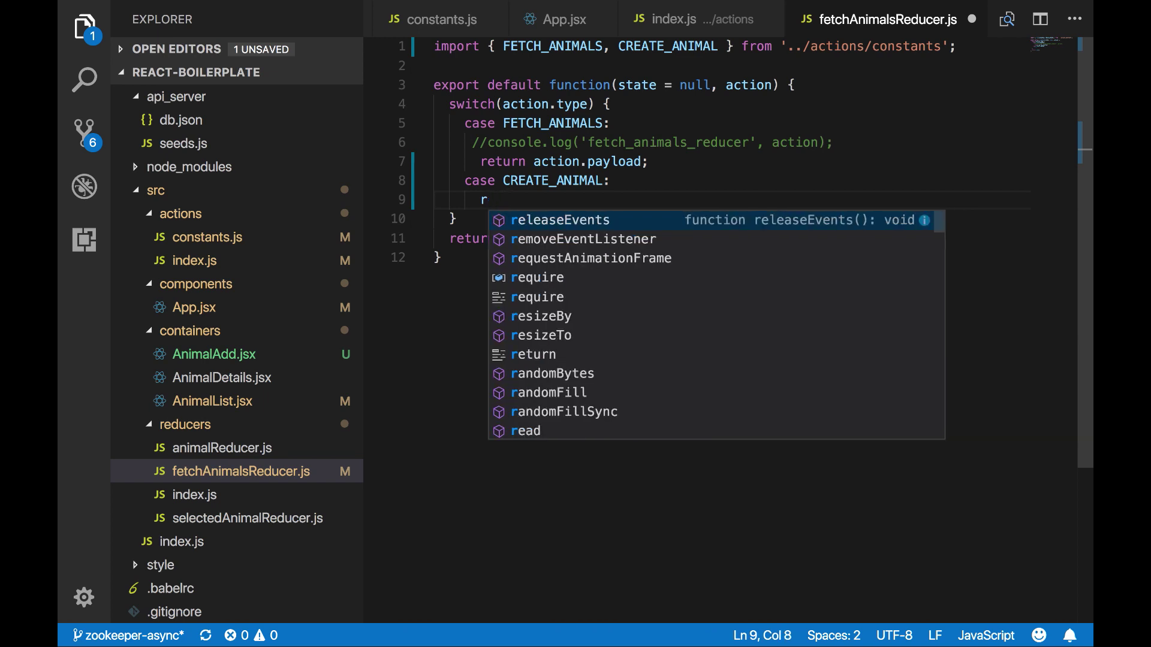
{"action": "key", "text": "BackSpace"}
{"action": "type", "text": "cons"}
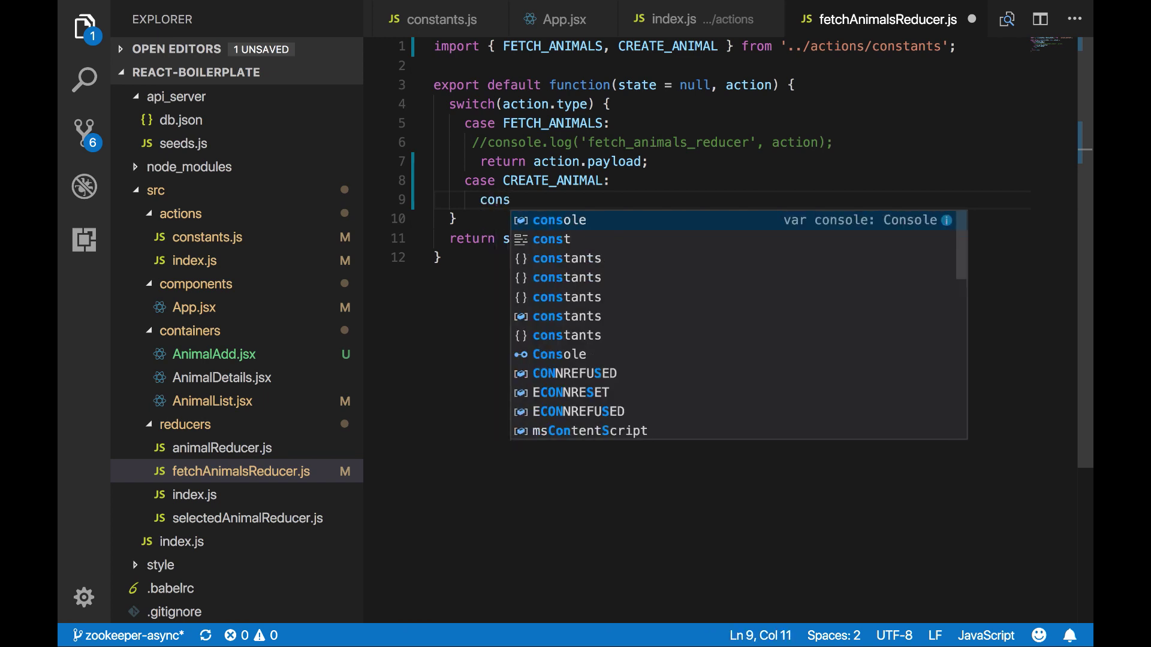
{"action": "key", "text": "Return"}
{"action": "type", "text": ".log"}
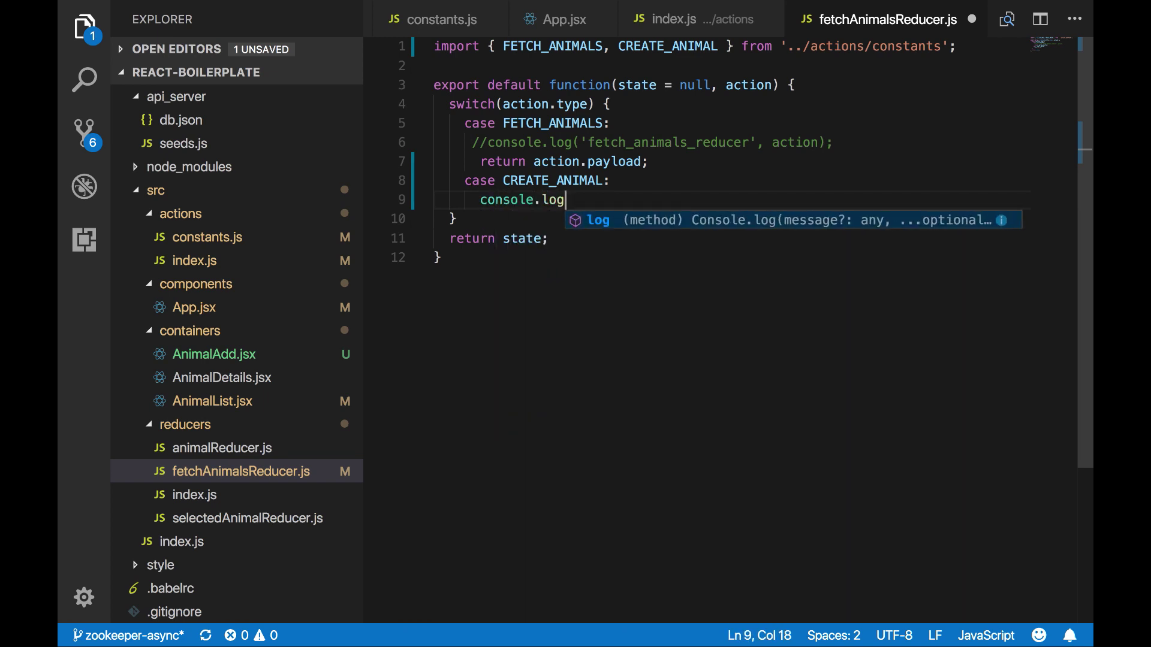
{"action": "type", "text": "()"}
{"action": "key", "text": "Left"}
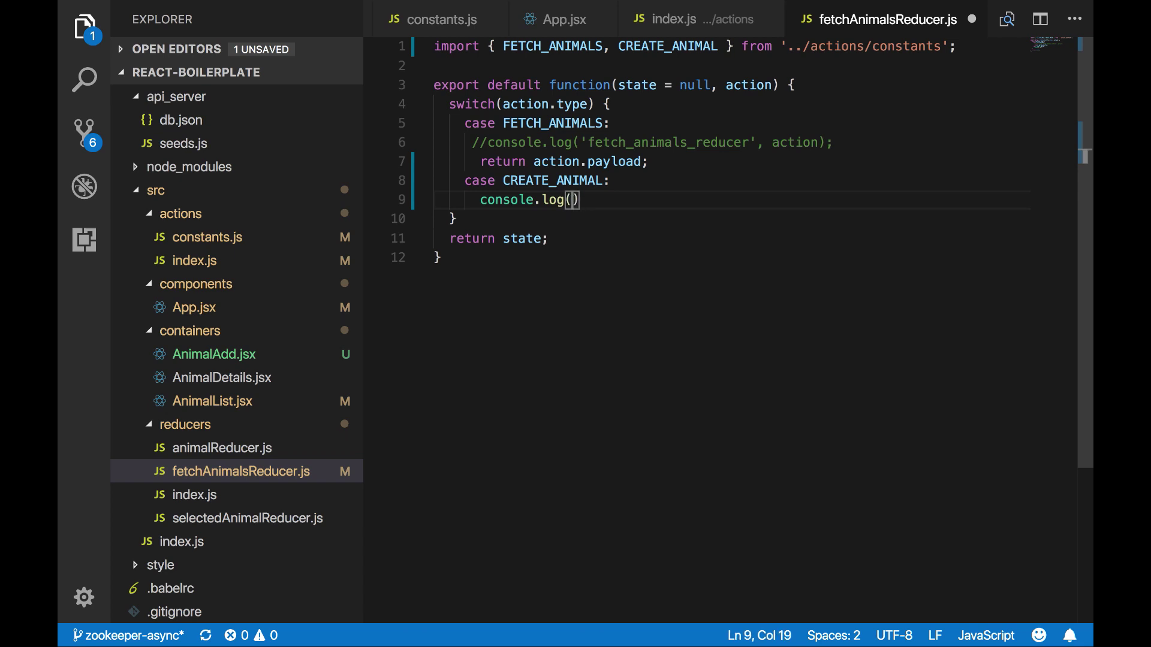
{"action": "type", "text": "action.pay"}
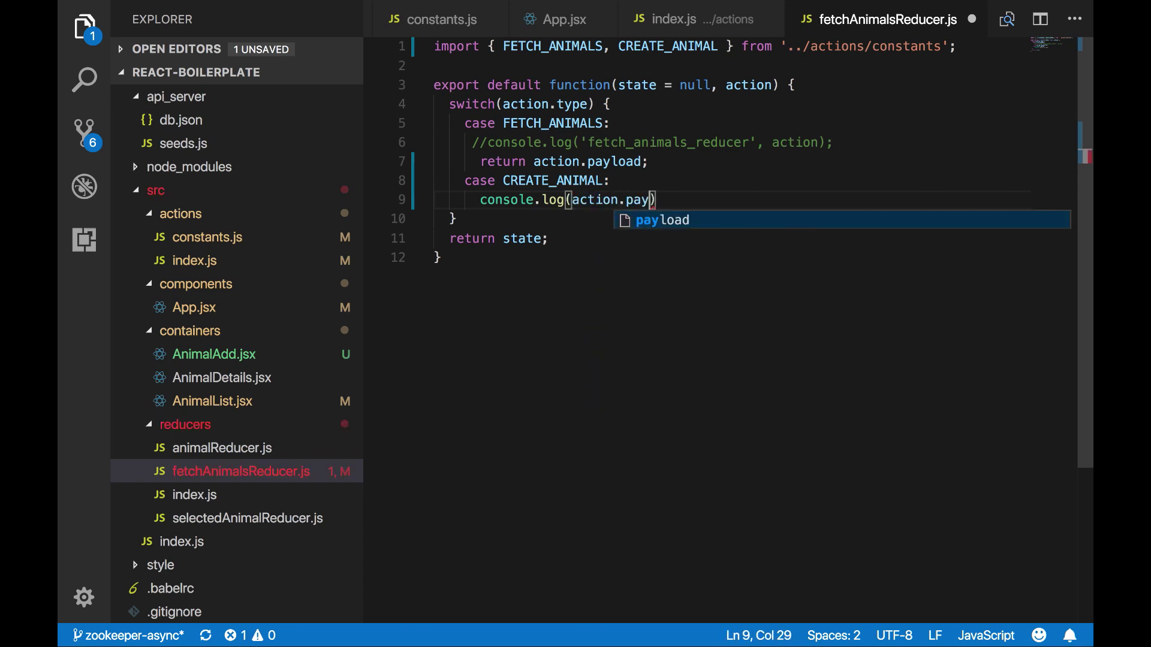
{"action": "key", "text": "Return"}
{"action": "key", "text": "ctrl+s"}
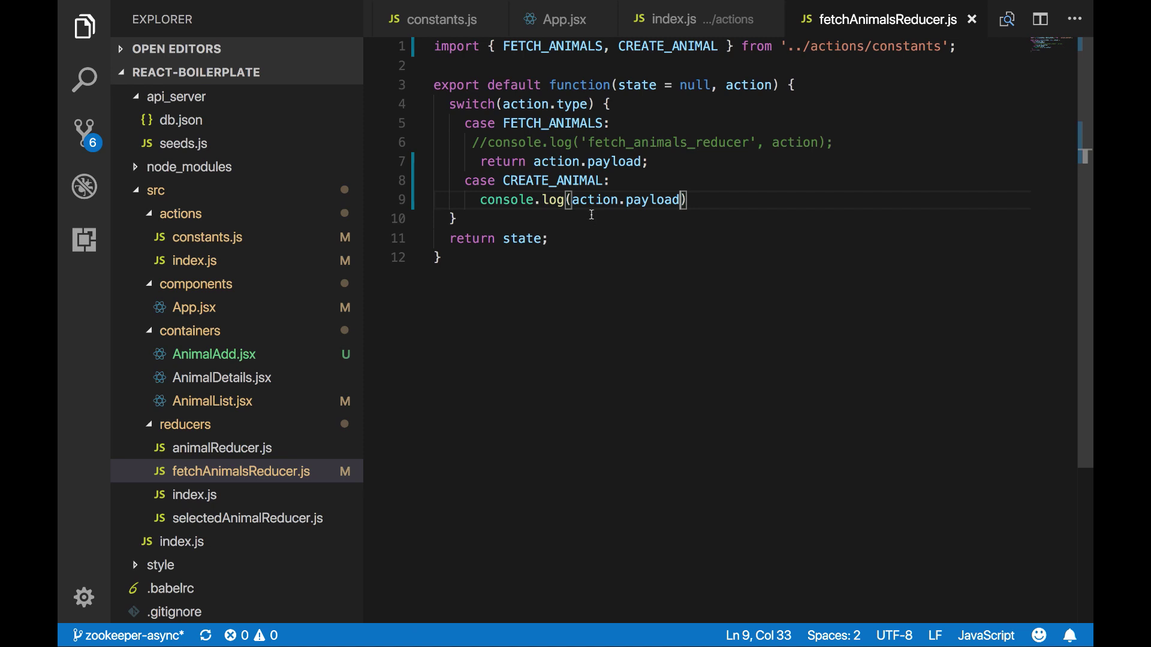
- Correct the typo in the 'from the reducer' log label
{"action": "left_click", "coordinate": [572, 199]}
{"action": "type", "text": "'"}
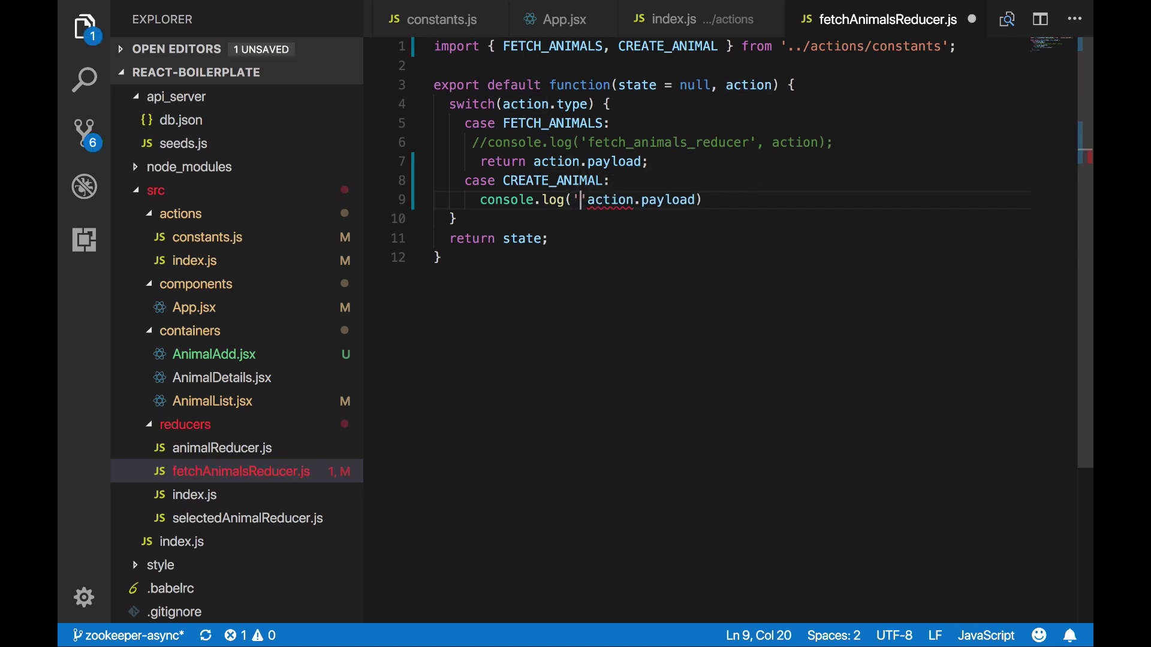
{"action": "type", "text": "from t"}
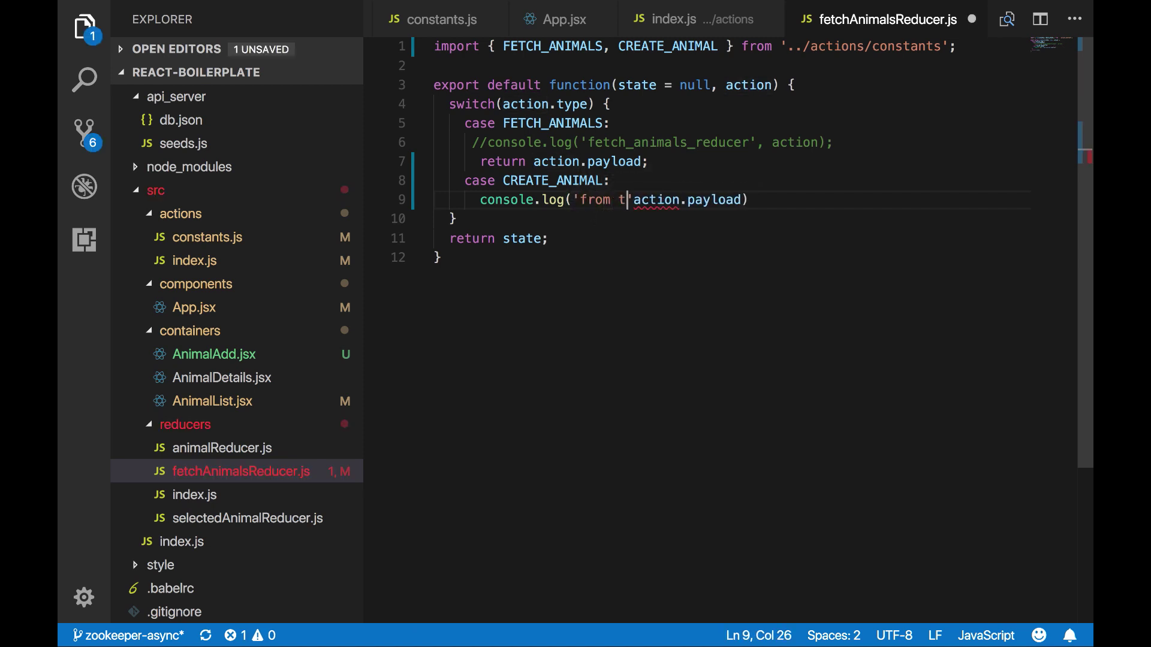
{"action": "type", "text": "he redz"}
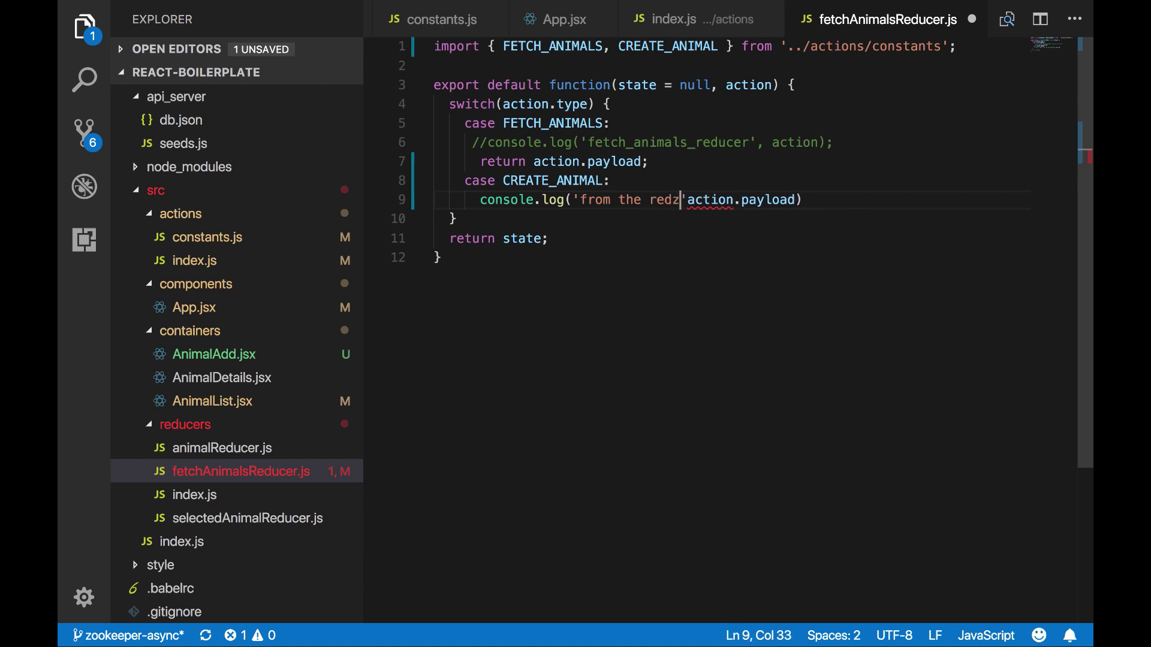
{"action": "key", "text": "BackSpace"}
{"action": "type", "text": "ducer'"}
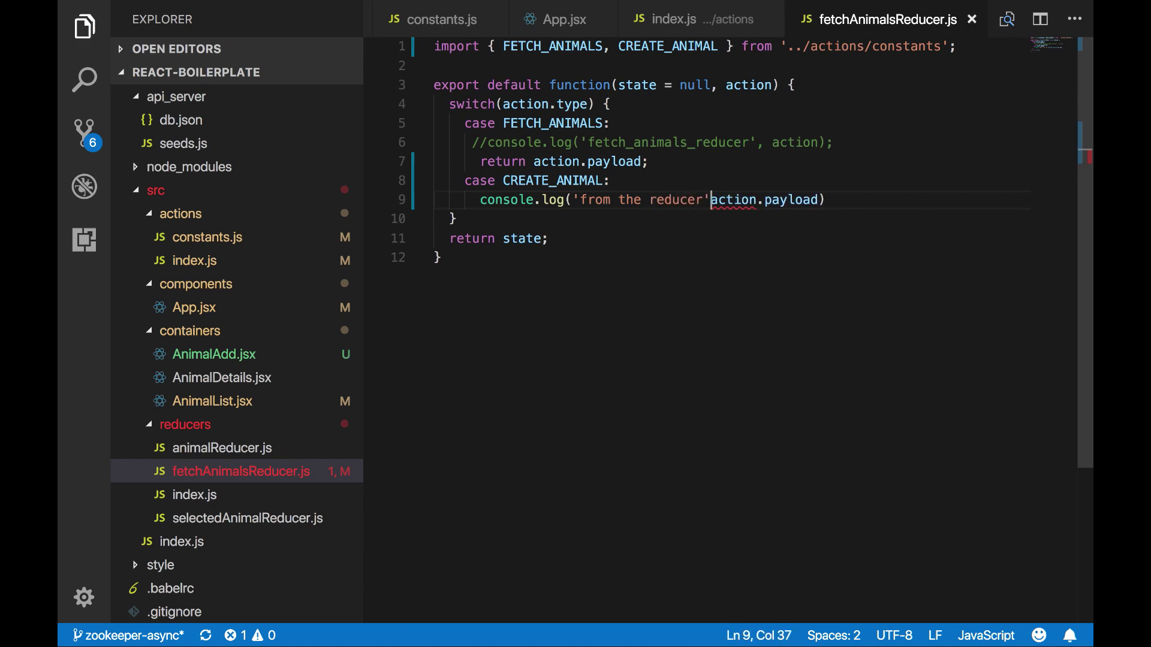
{"action": "type", "text": ","}
{"action": "left_click", "coordinate": [635, 342]}
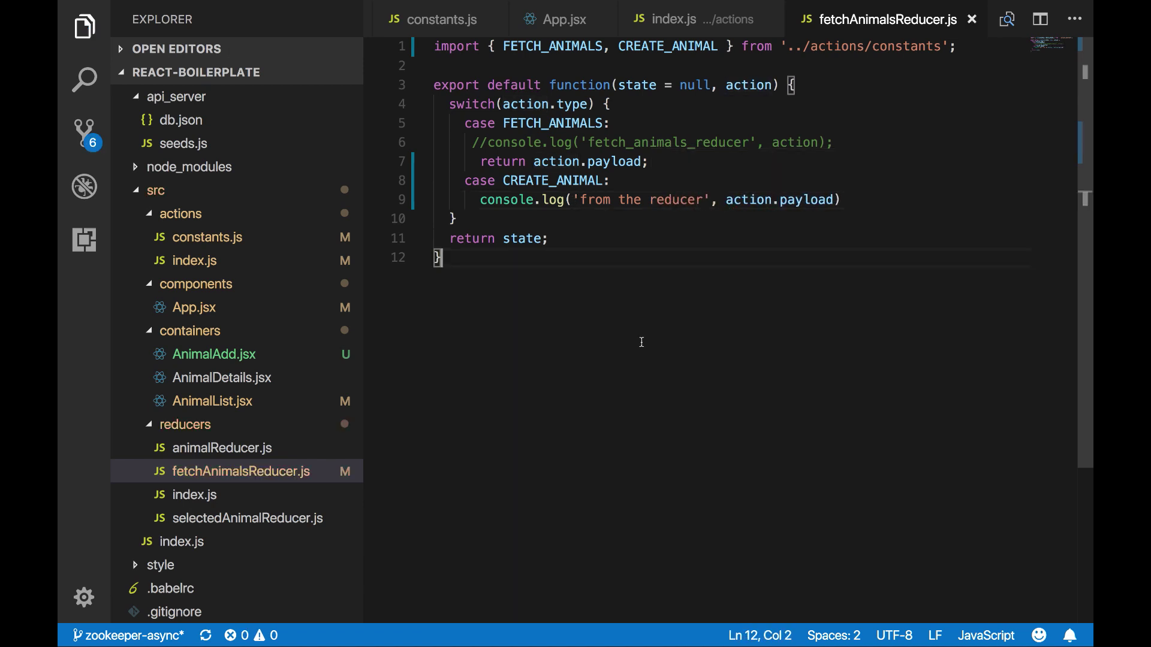
{"action": "key", "text": "ctrl+Left"}
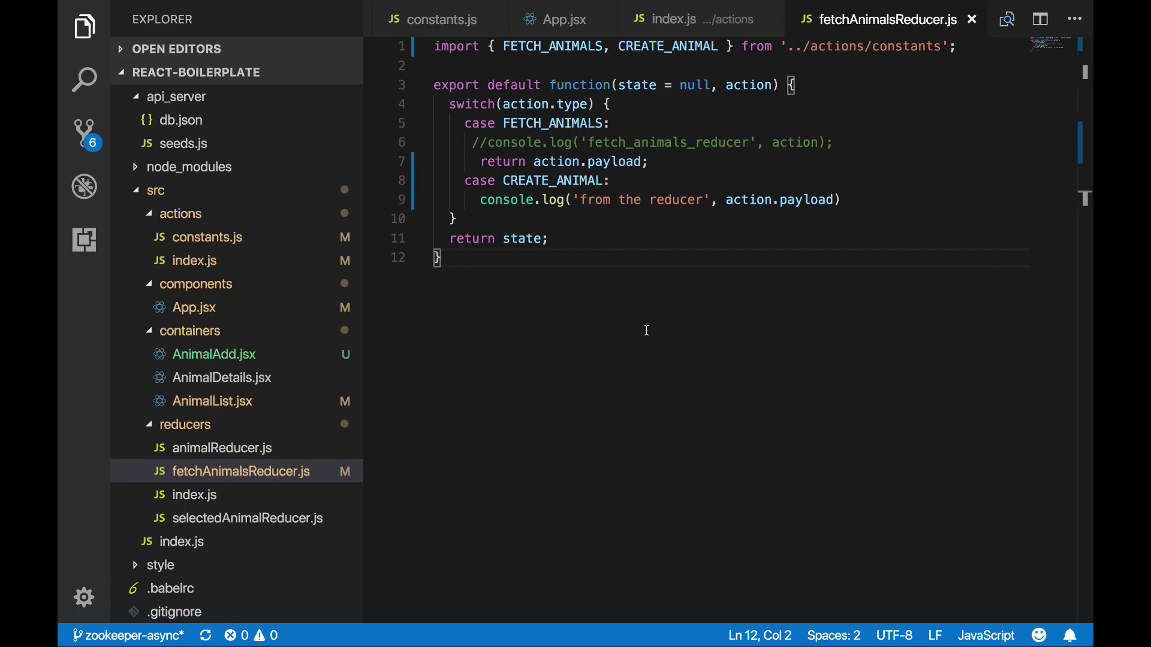
{"action": "key", "text": "ctrl+Up"}
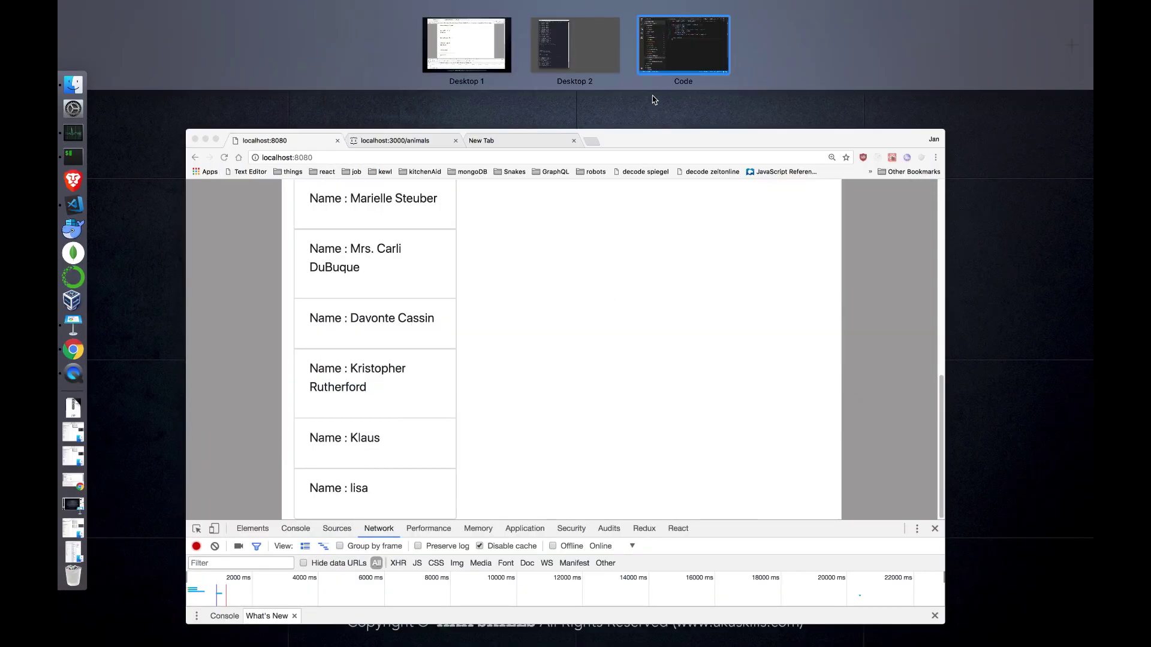
- Reload the zookeeper app in Chrome with DevTools enlarged and the Console panel open
{"action": "left_click_drag", "start_coordinate": [686, 50], "coordinate": [577, 59]}
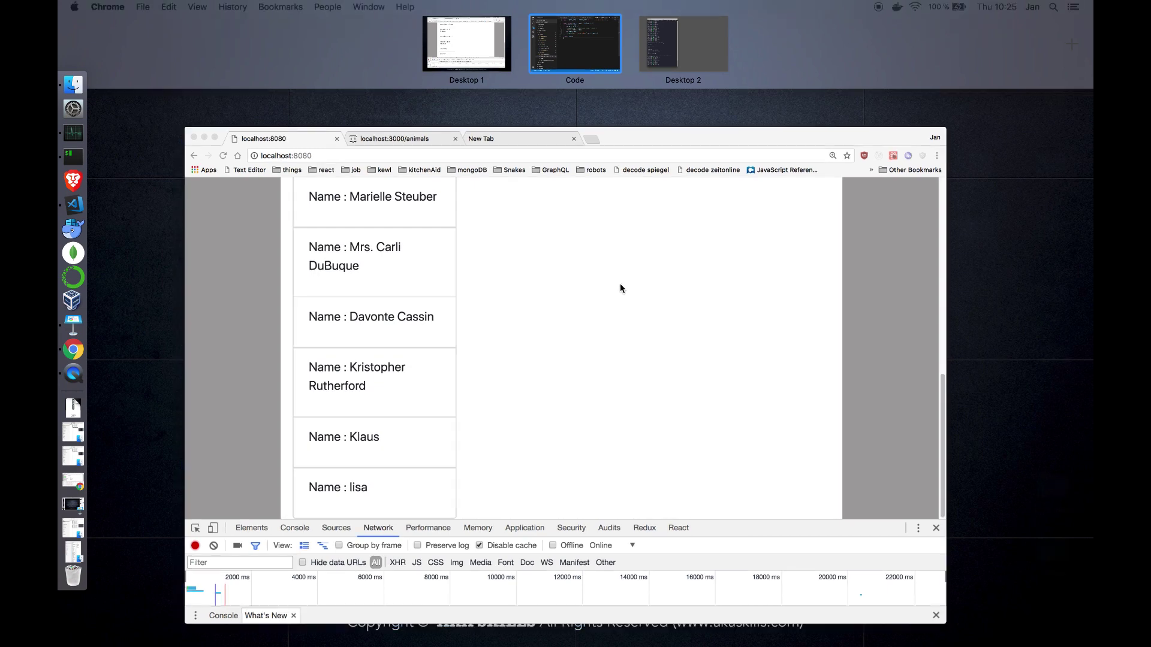
{"action": "left_click", "coordinate": [619, 285]}
{"action": "key", "text": "super+r"}
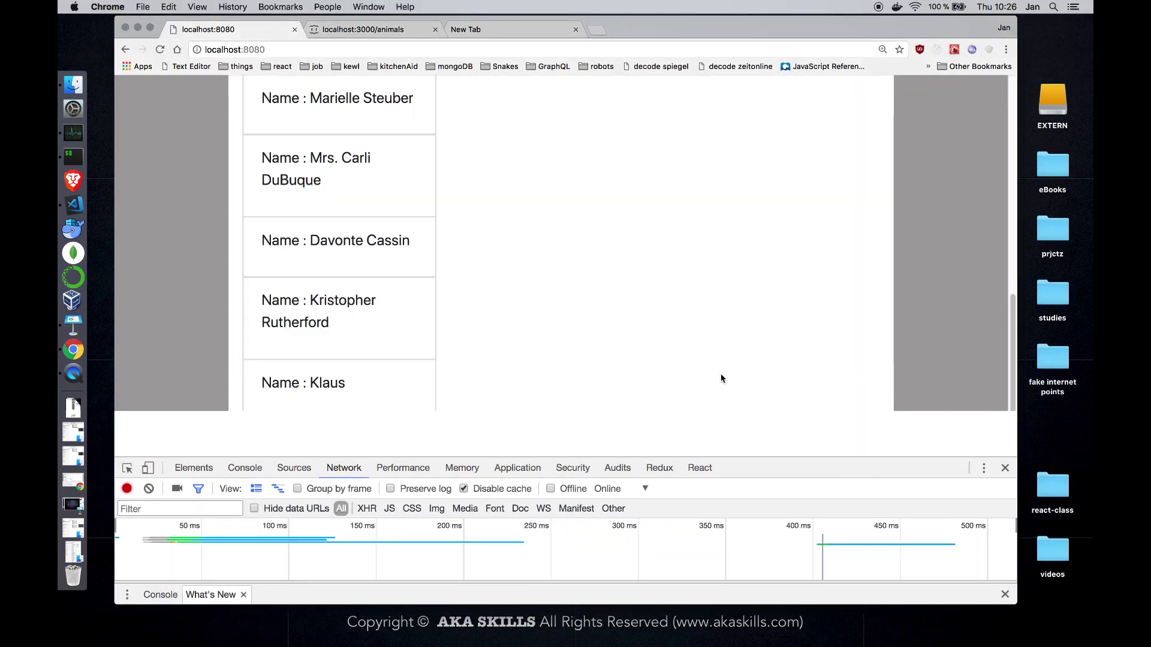
{"action": "left_click_drag", "start_coordinate": [721, 378], "coordinate": [702, 354]}
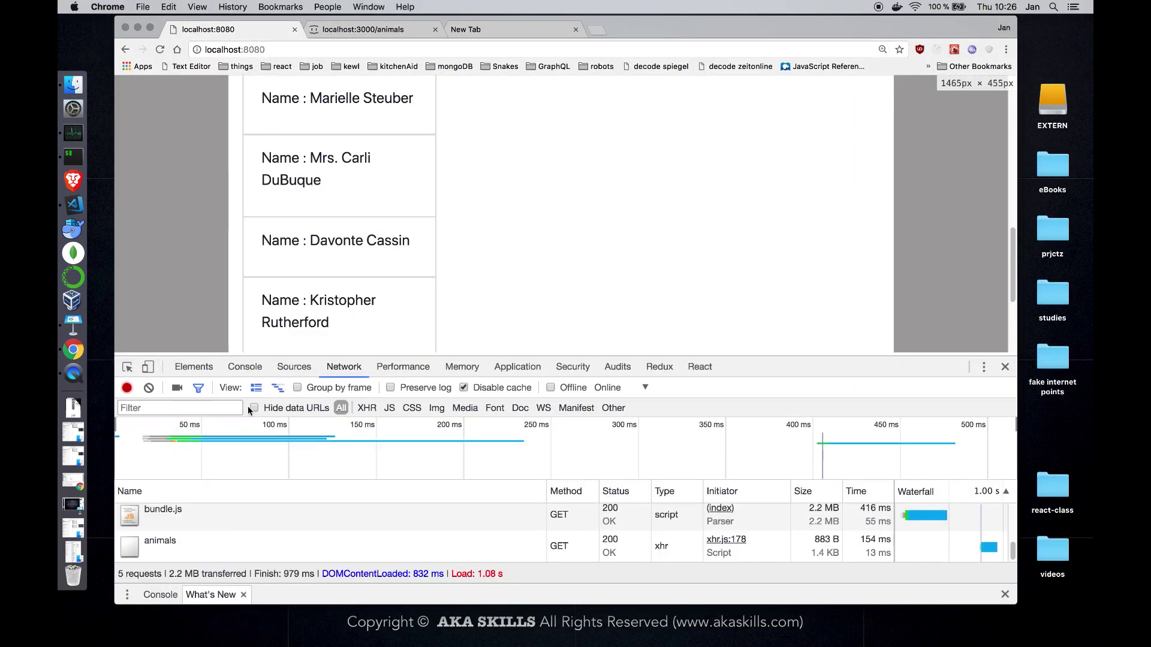
{"action": "left_click", "coordinate": [245, 364]}
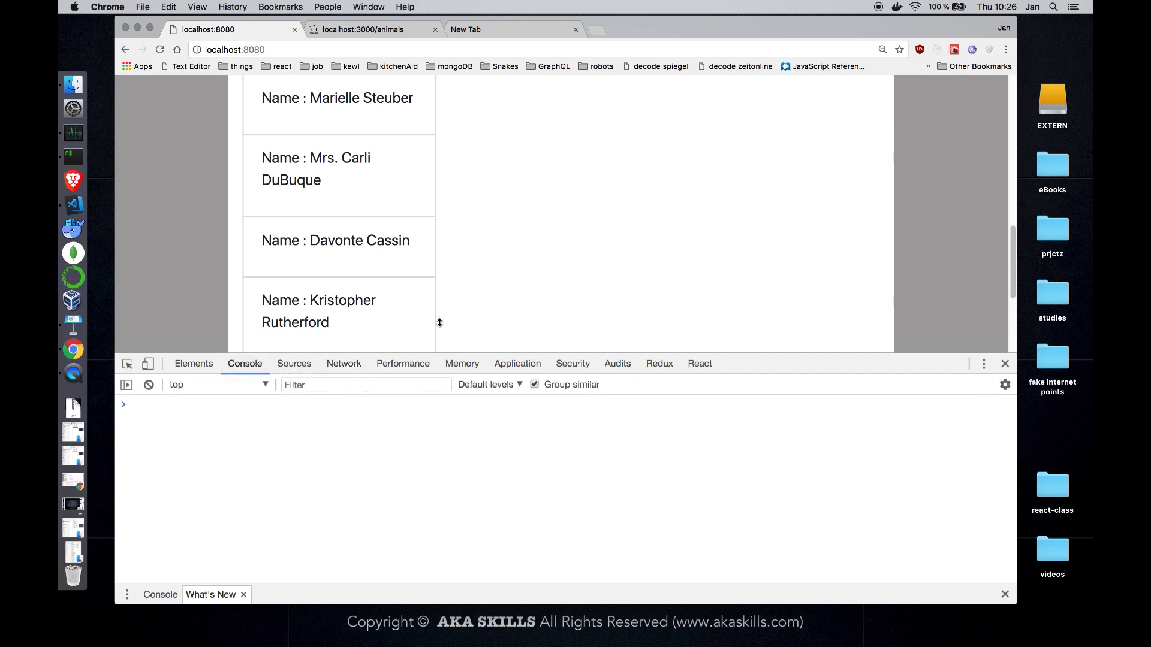
{"action": "key", "text": "super+r"}
{"action": "key", "text": "super+r"}
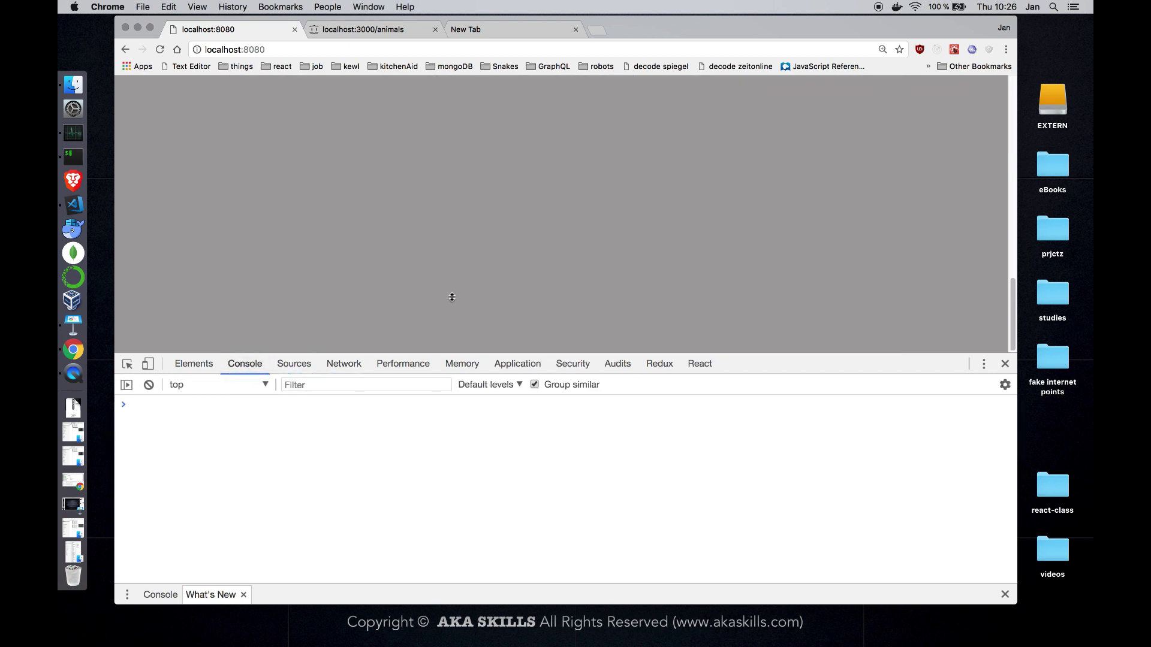
{"action": "scroll", "coordinate": [535, 287], "scroll_direction": "down", "scroll_amount": 5}
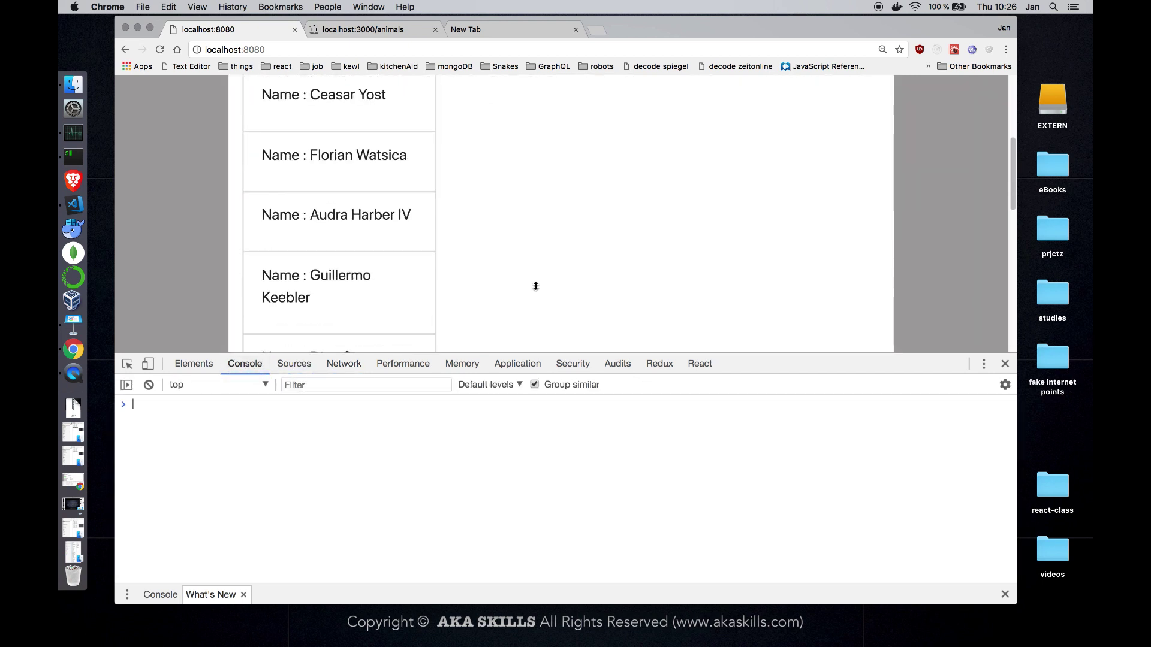
{"action": "scroll", "coordinate": [536, 287], "scroll_direction": "down", "scroll_amount": 5}
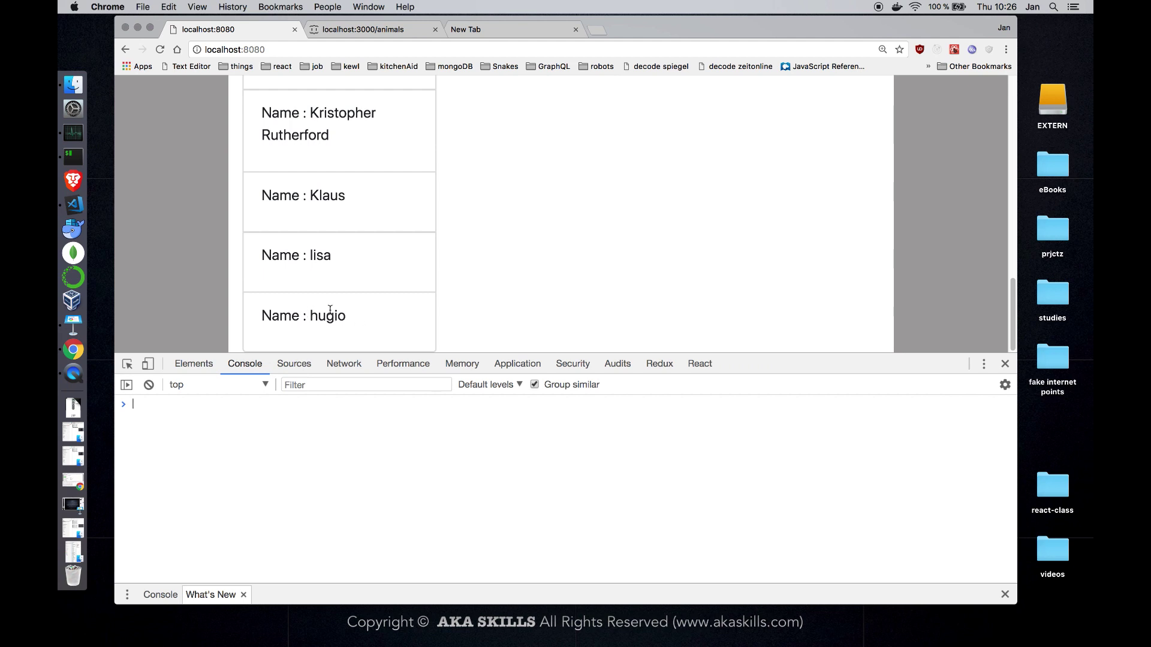
{"action": "scroll", "coordinate": [330, 311], "scroll_direction": "up", "scroll_amount": 10}
{"action": "left_click", "coordinate": [315, 122]}
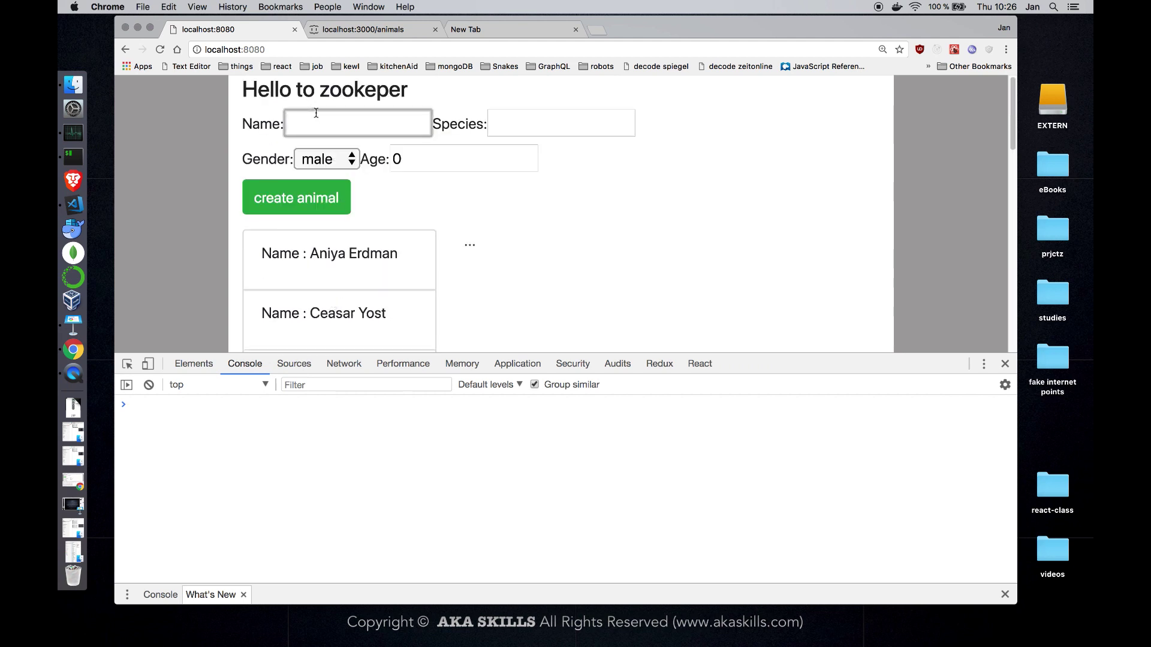
{"action": "type", "text": "He"}
{"action": "type", "text": "ike"}
- Enter species Snake, gender female and age 3 in the create-animal form
{"action": "left_click", "coordinate": [504, 124]}
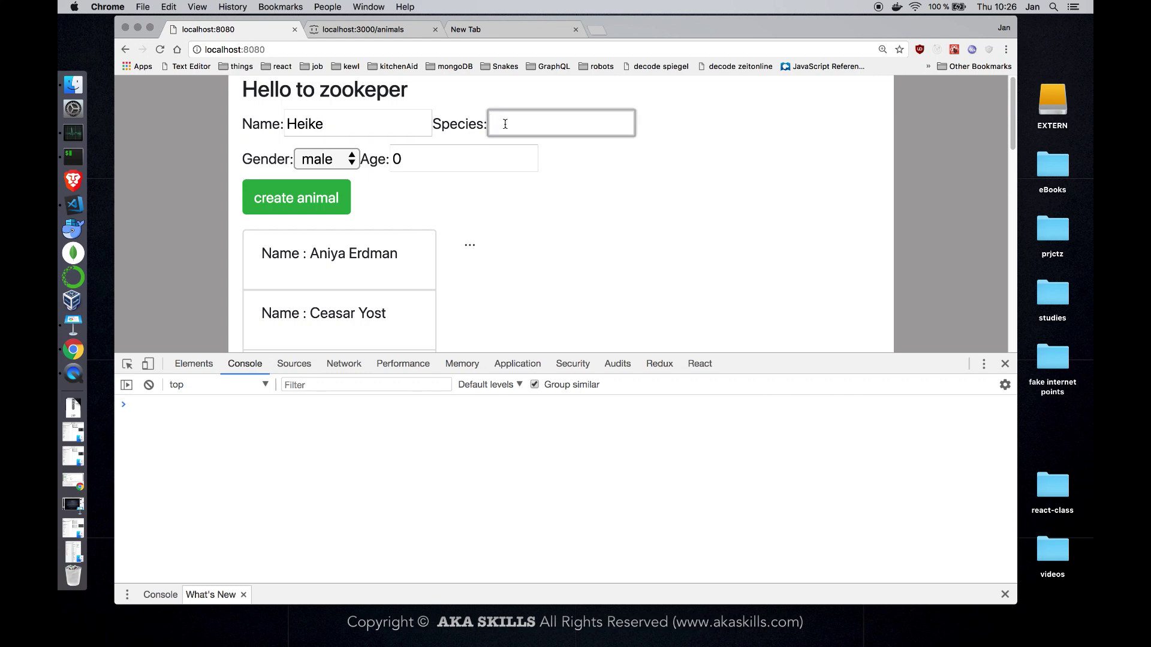
{"action": "type", "text": "Sna"}
{"action": "type", "text": "ke"}
{"action": "left_click", "coordinate": [327, 159]}
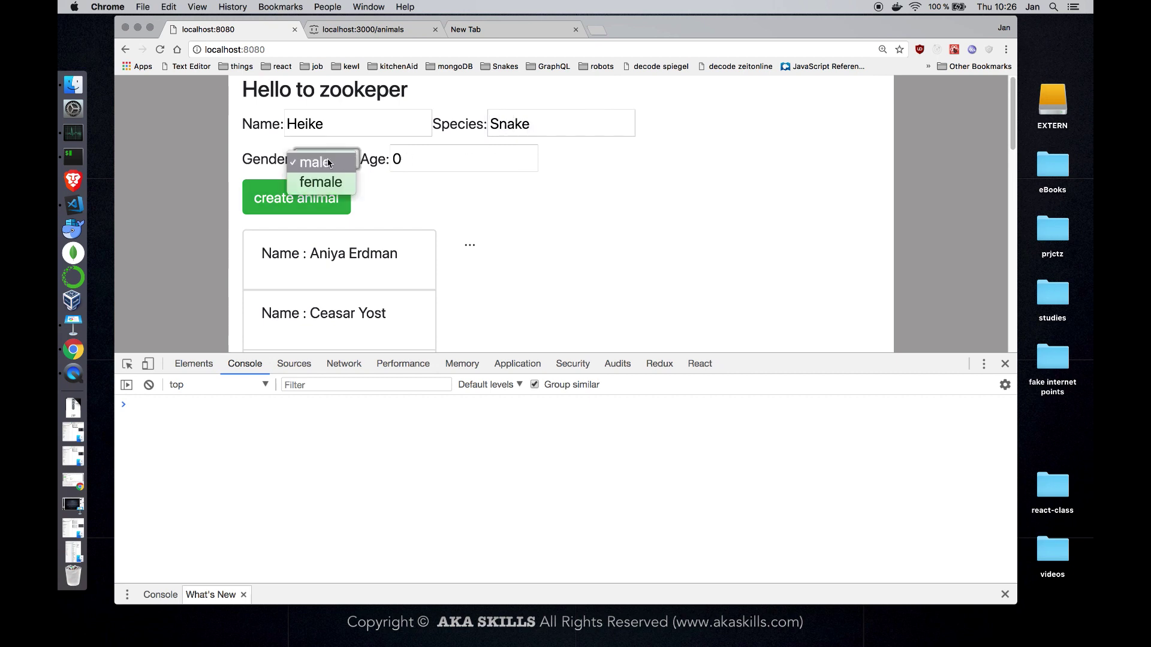
{"action": "left_click", "coordinate": [333, 185]}
{"action": "double_click", "coordinate": [393, 158]}
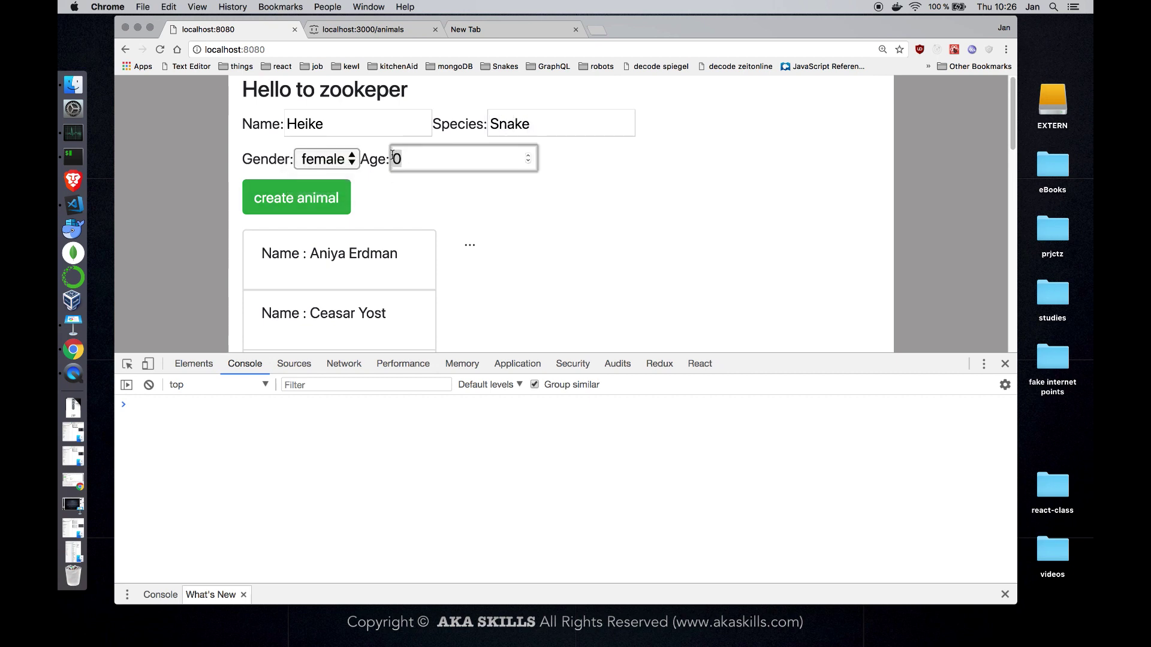
{"action": "type", "text": "3"}
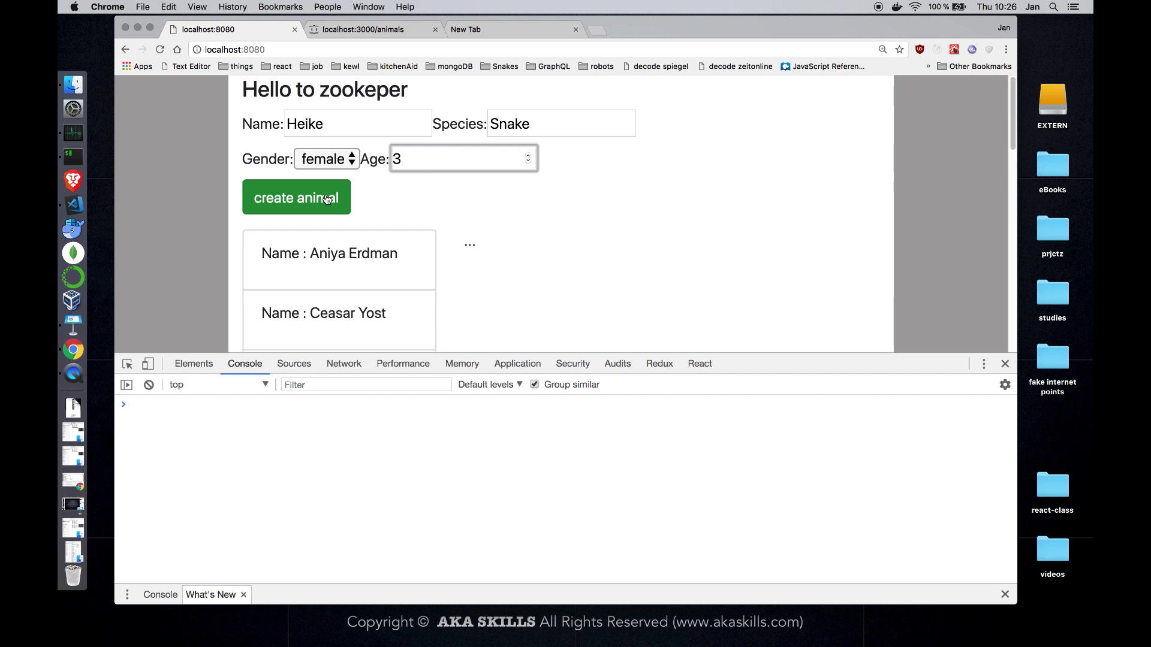
{"action": "scroll", "coordinate": [350, 250], "scroll_direction": "down", "scroll_amount": 5}
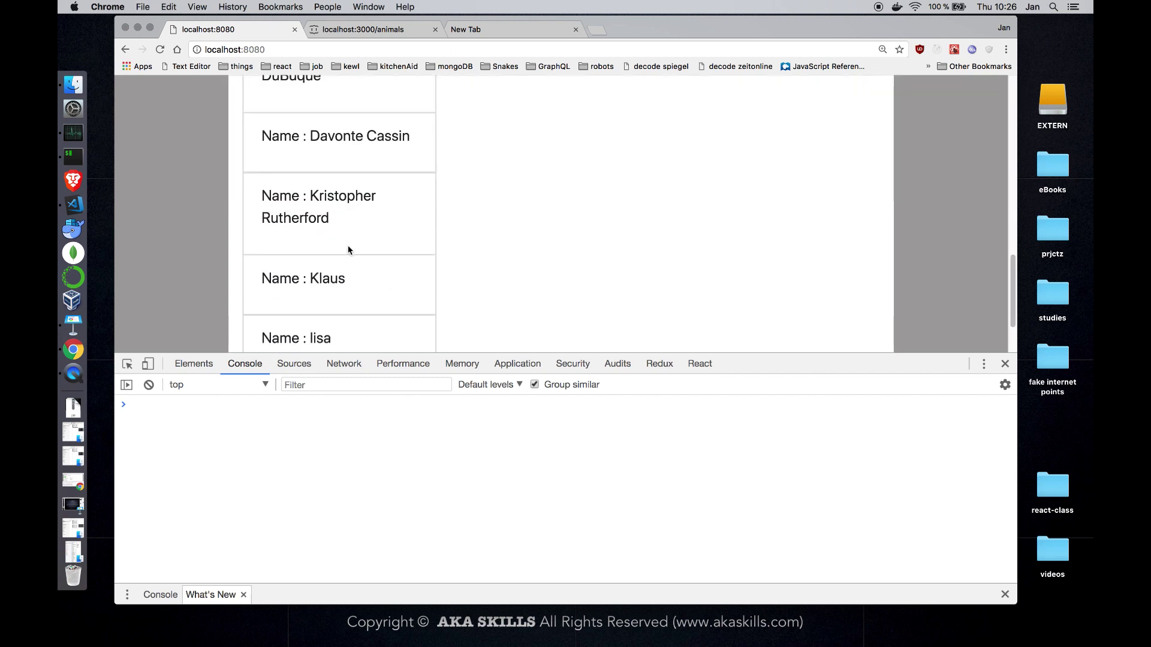
{"action": "scroll", "coordinate": [349, 250], "scroll_direction": "up", "scroll_amount": 5}
{"action": "scroll", "coordinate": [325, 213], "scroll_direction": "up", "scroll_amount": 3}
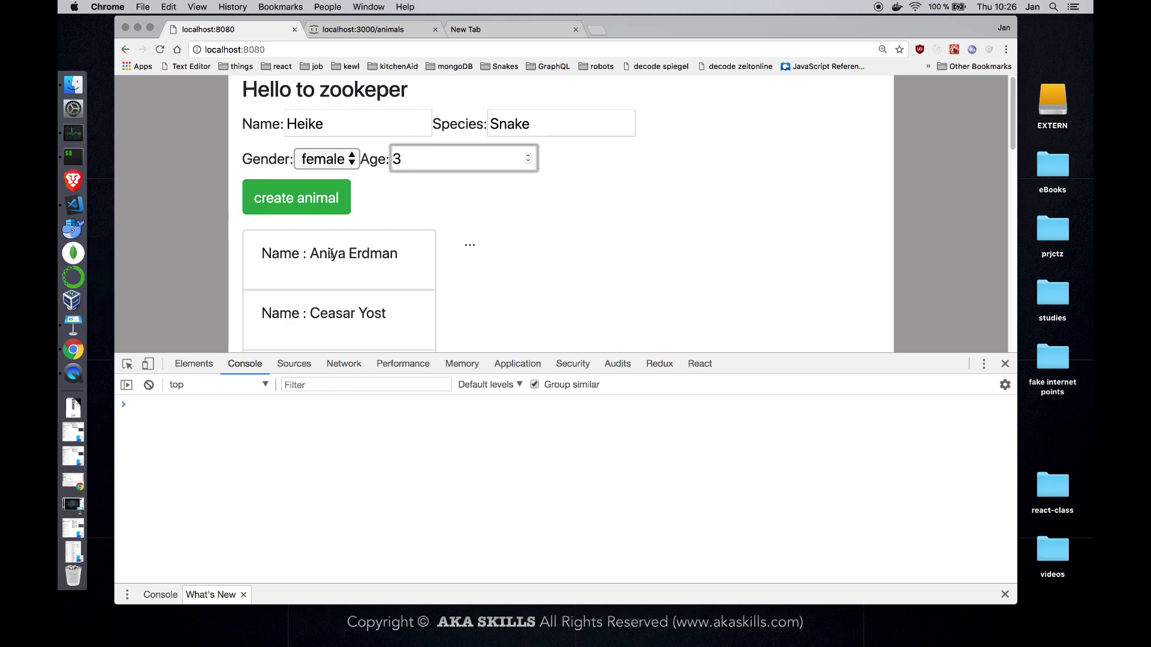
{"action": "key", "text": "super+Tab"}
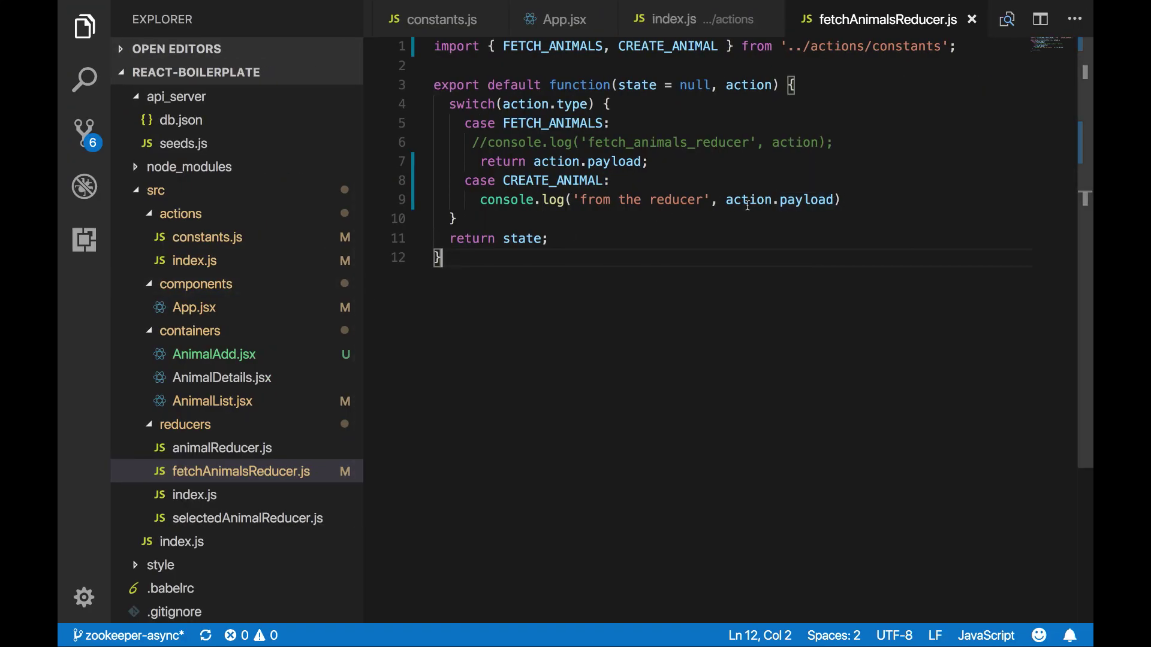
- Open actions/index.js and select response.data in createAnimal's CREATE_ANIMAL dispatch
{"action": "key", "text": "ctrl+Left"}
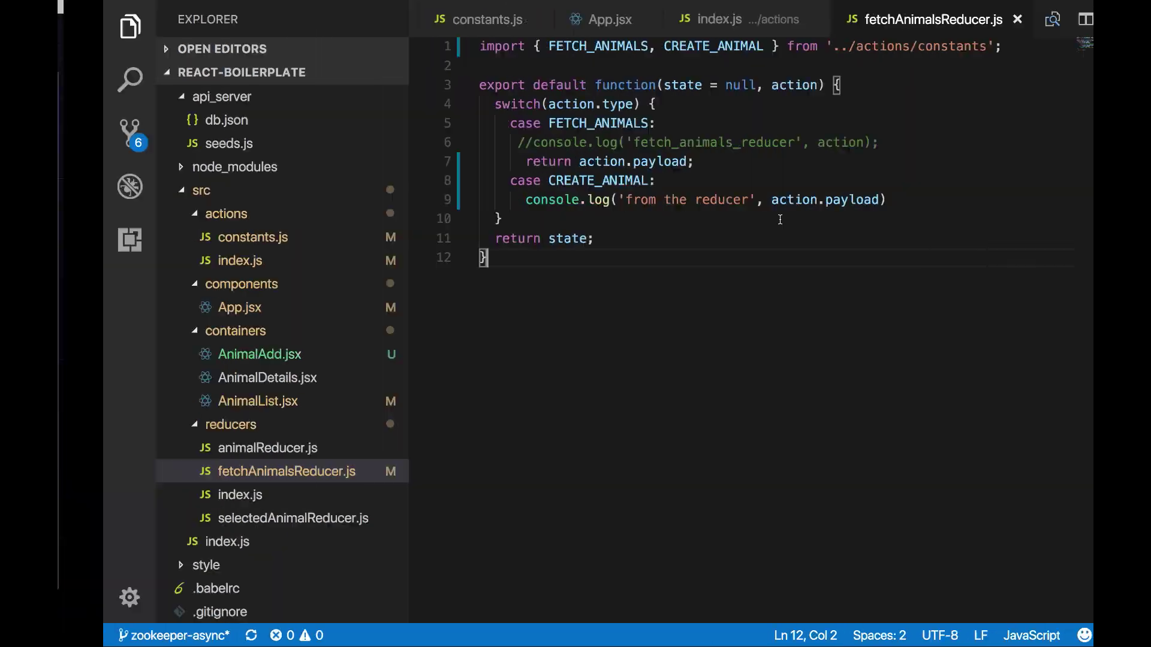
{"action": "key", "text": "ctrl+Right"}
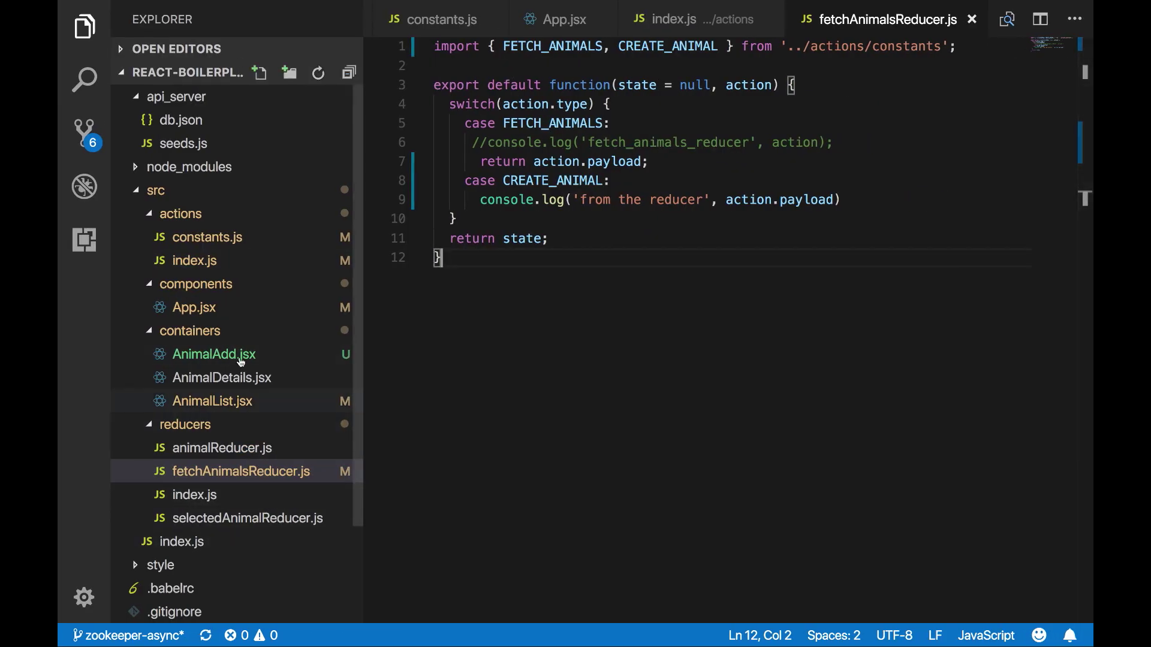
{"action": "left_click", "coordinate": [194, 260]}
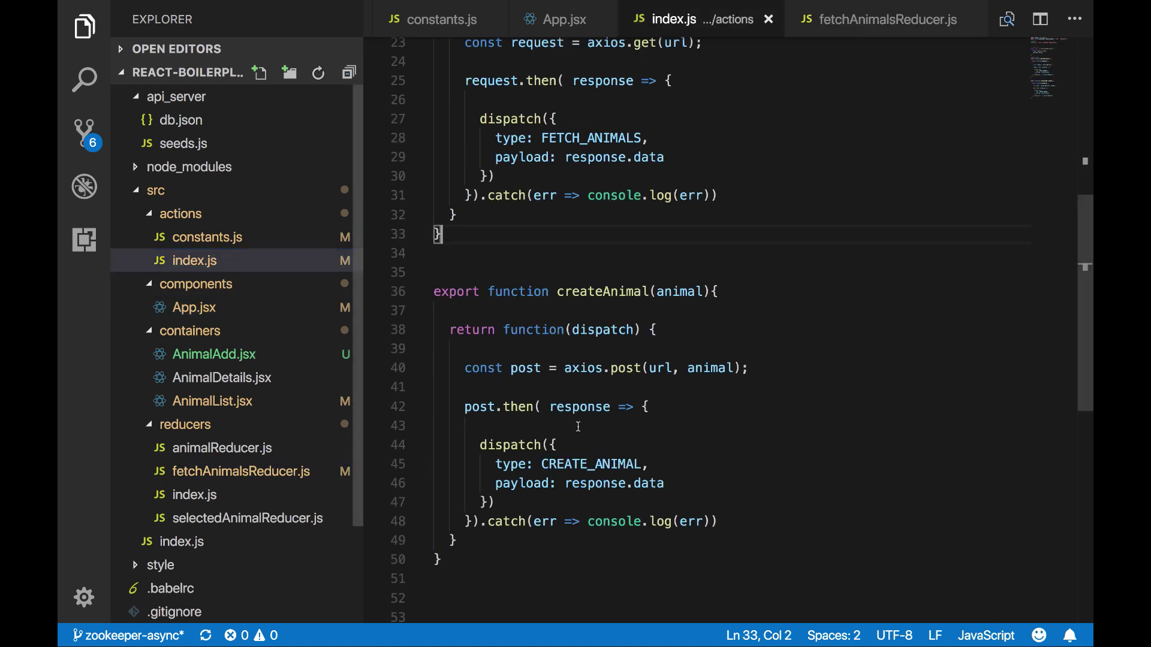
{"action": "left_click", "coordinate": [675, 484]}
{"action": "left_click_drag", "start_coordinate": [605, 484], "coordinate": [565, 483]}
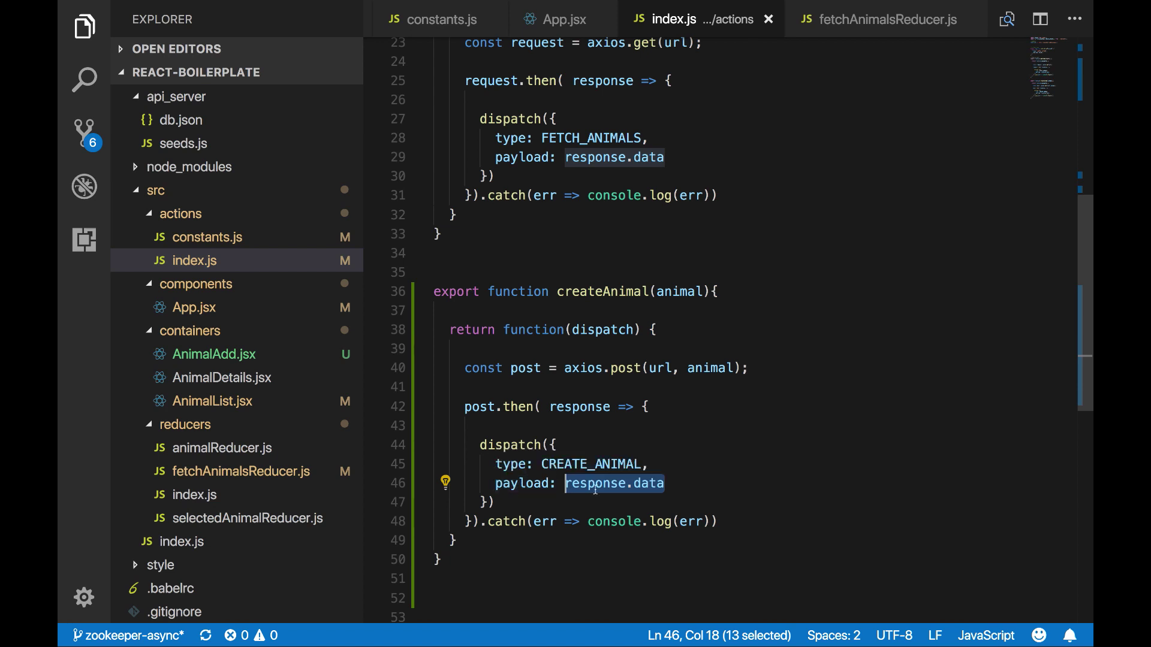
{"action": "key", "text": "ctrl+Right"}
- Create the snake Heike and inspect her logged object, id 13, in the console
{"action": "key", "text": "ctrl+Left"}
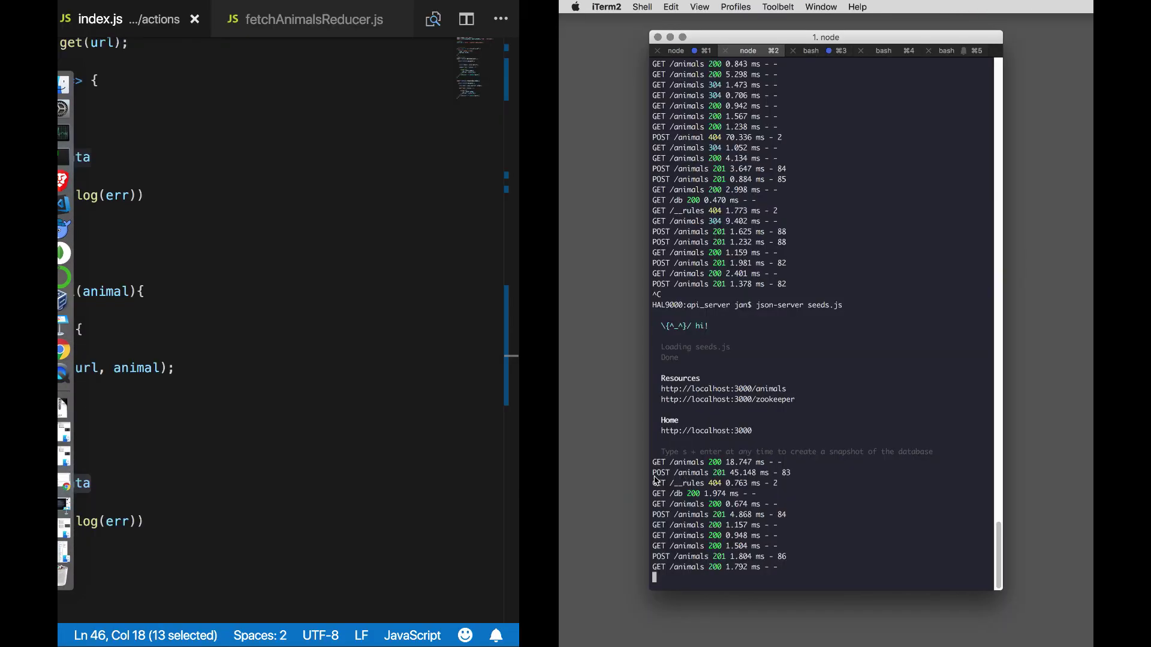
{"action": "key", "text": "ctrl+Left"}
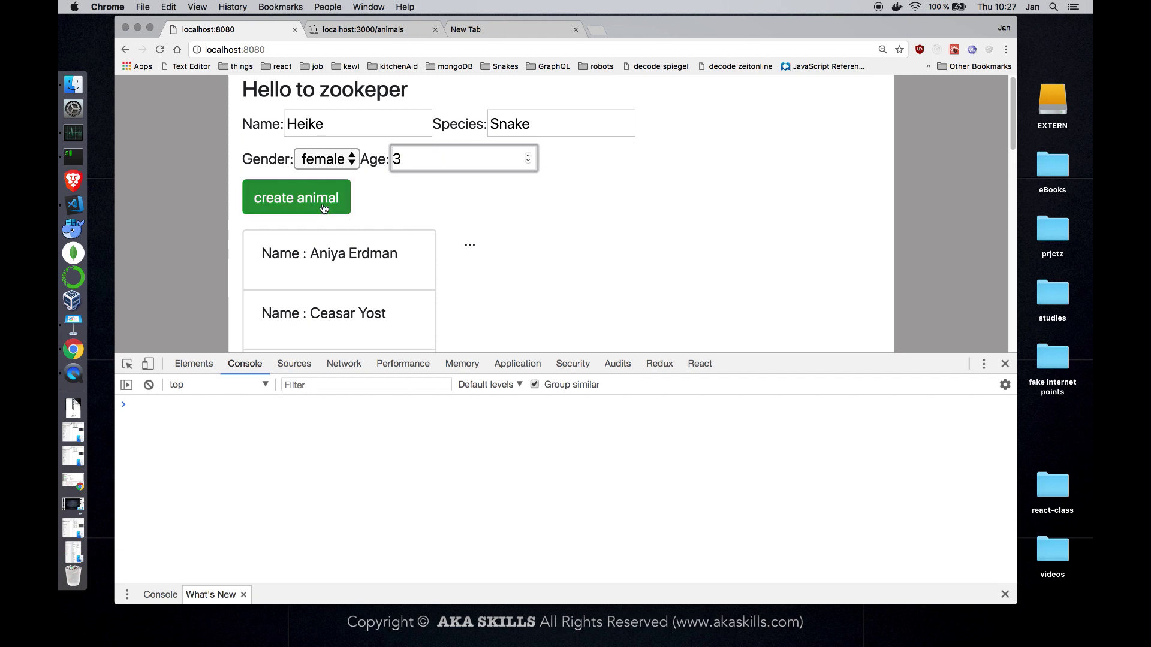
{"action": "left_click", "coordinate": [324, 205]}
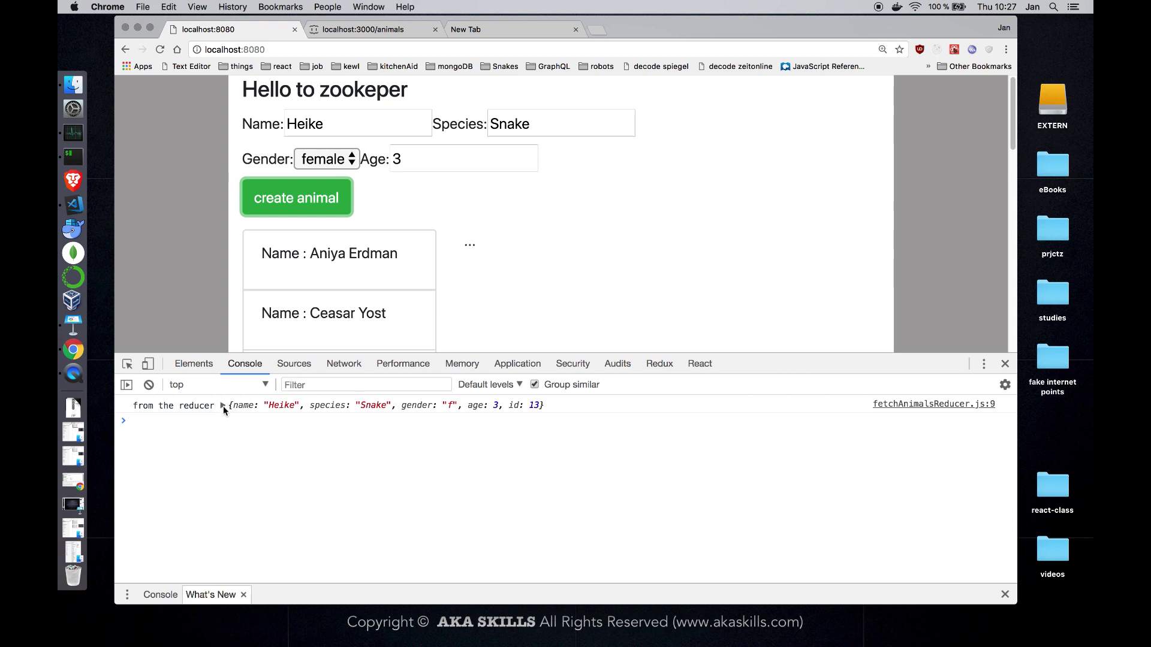
{"action": "left_click", "coordinate": [224, 405]}
{"action": "left_click", "coordinate": [224, 405]}
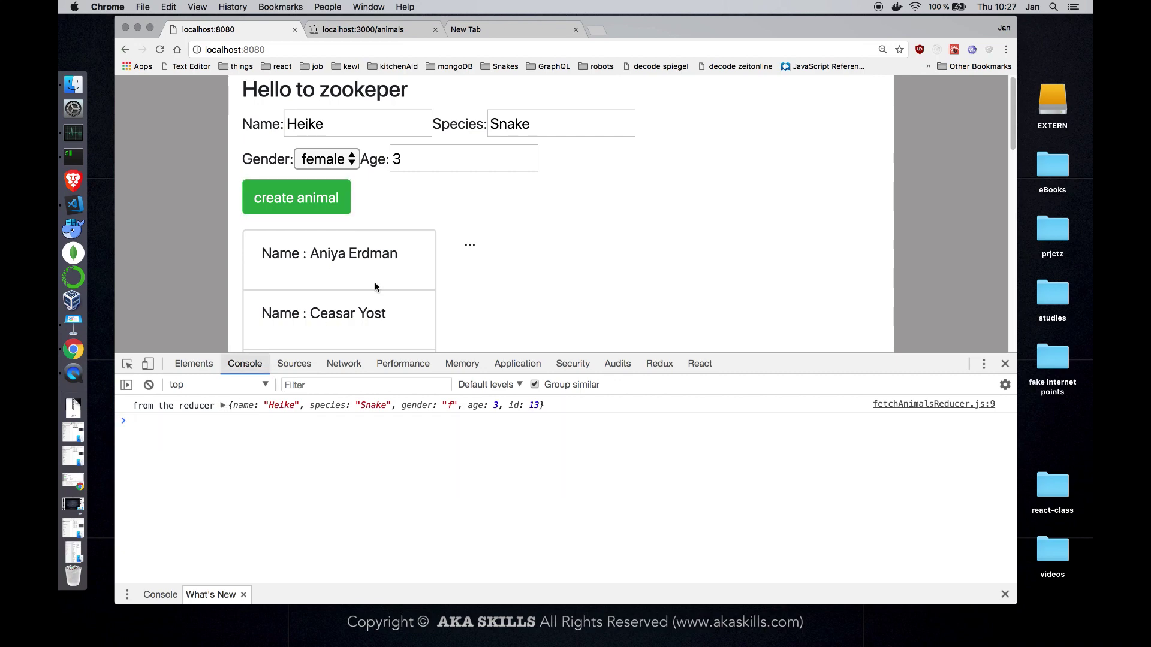
{"action": "key", "text": "ctrl+Right"}
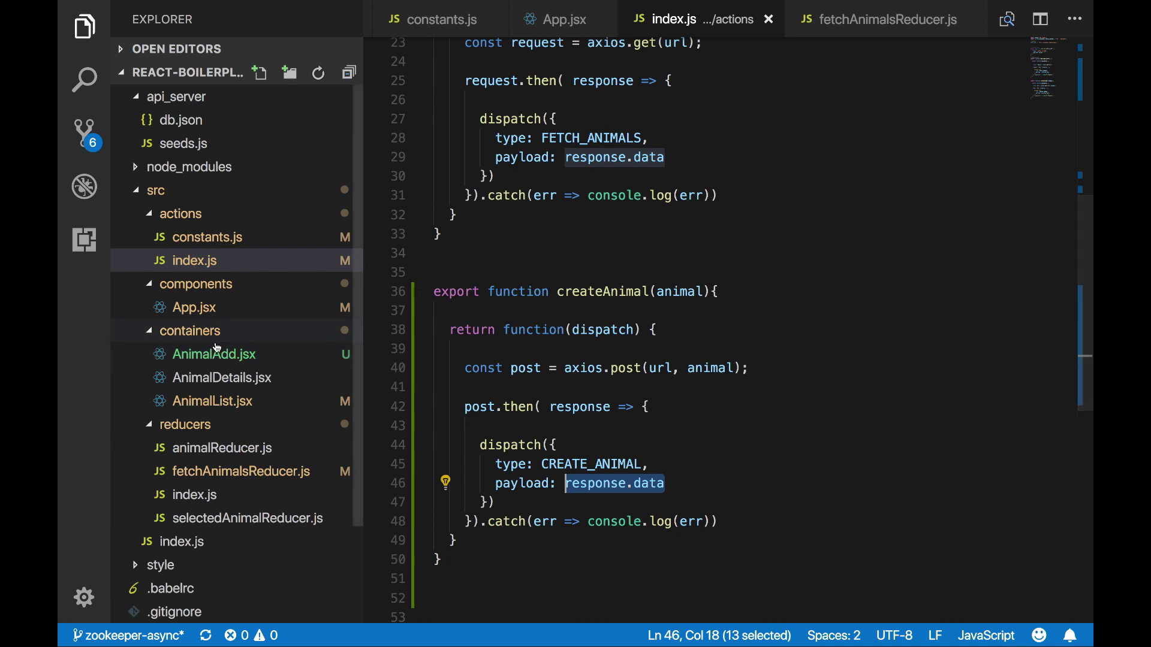
- Open fetchAnimalsReducer.js and add a semicolon after the line 9 payload log
{"action": "mouse_move", "coordinate": [241, 400]}
{"action": "left_click", "coordinate": [243, 472]}
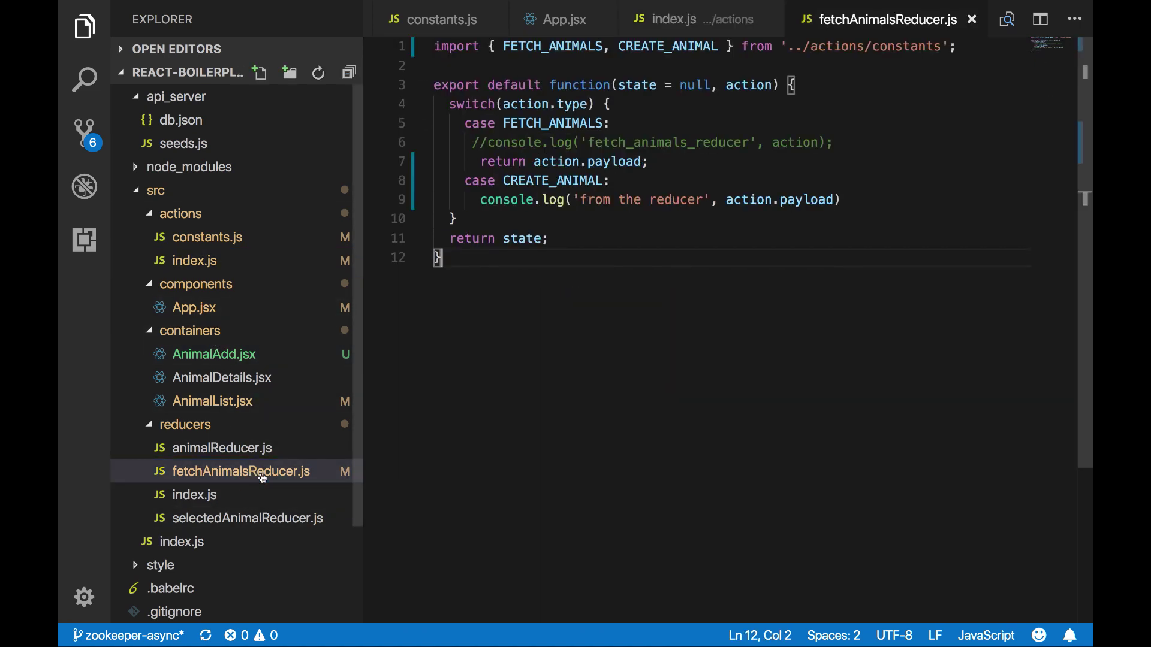
{"action": "double_click", "coordinate": [837, 200]}
{"action": "left_click_drag", "start_coordinate": [769, 202], "coordinate": [725, 200]}
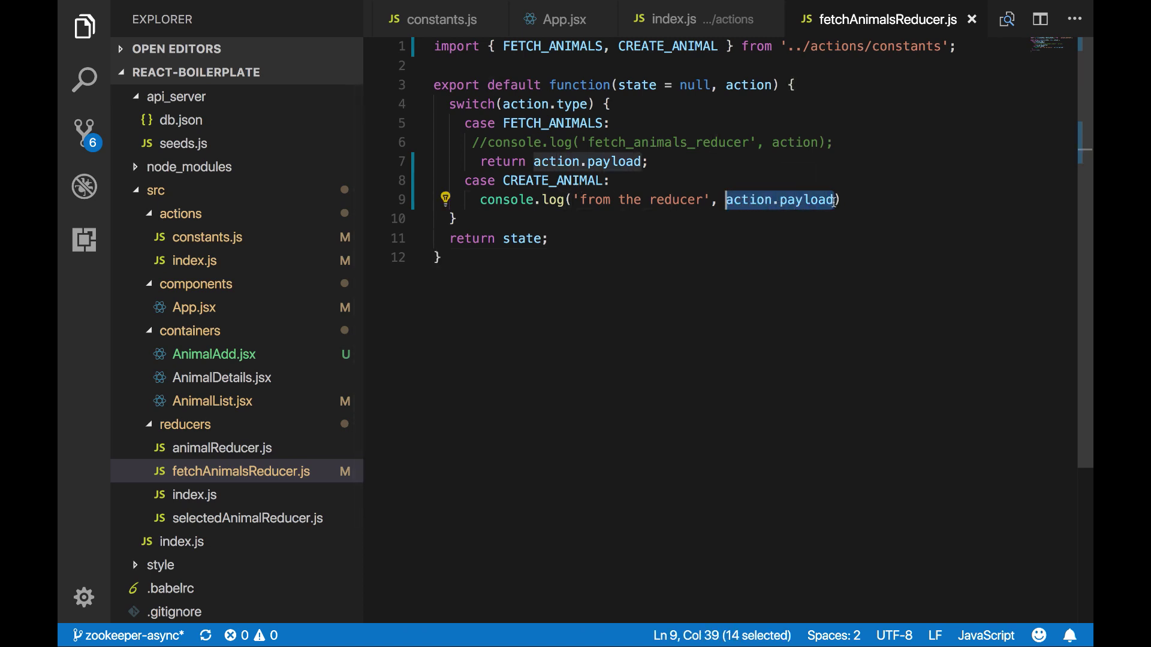
{"action": "left_click", "coordinate": [854, 200]}
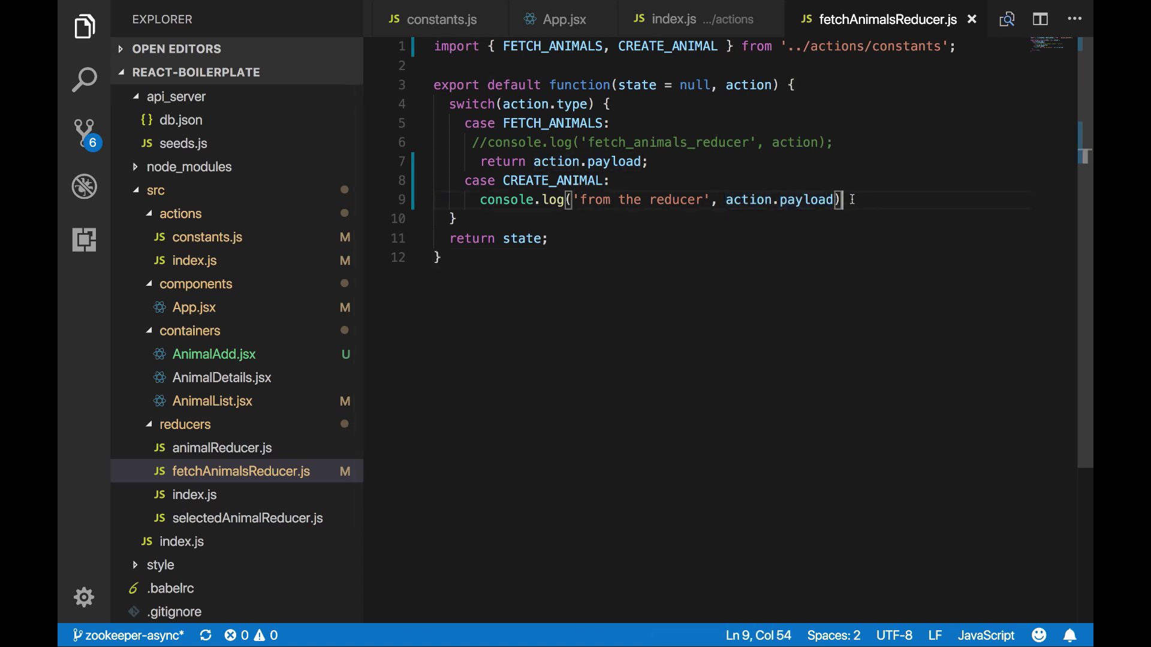
{"action": "type", "text": ";"}
- Add console.log('state', state) below the payload log and save the reducer
{"action": "key", "text": "Return"}
{"action": "type", "text": "cons"}
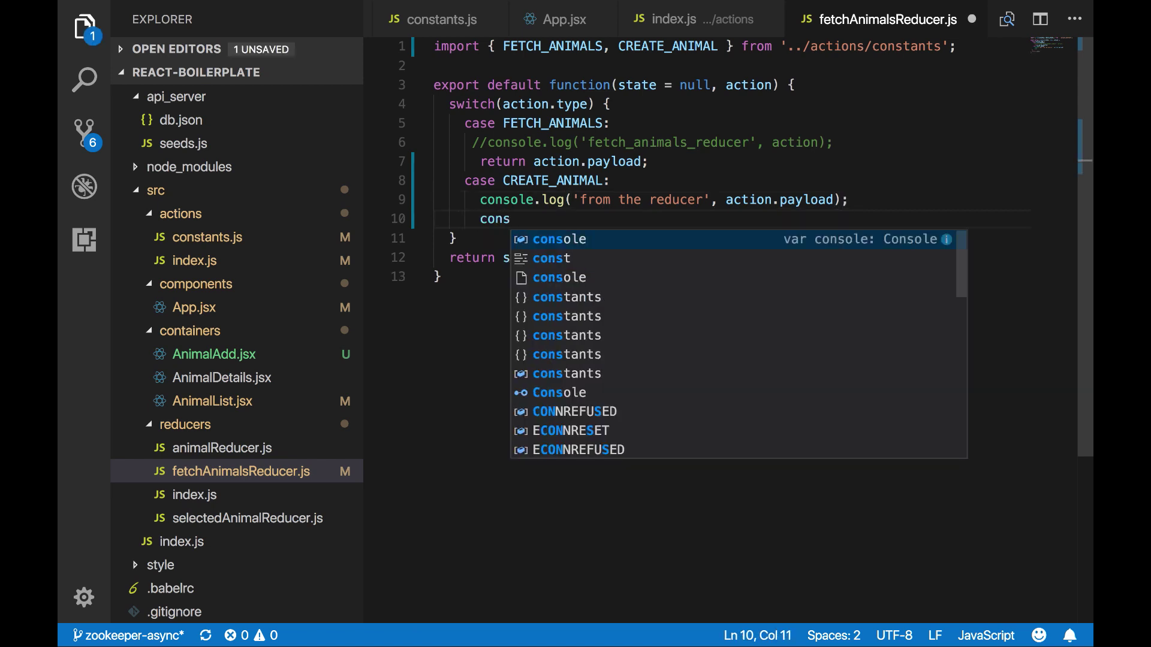
{"action": "type", "text": "o"}
{"action": "type", "text": "le.ls"}
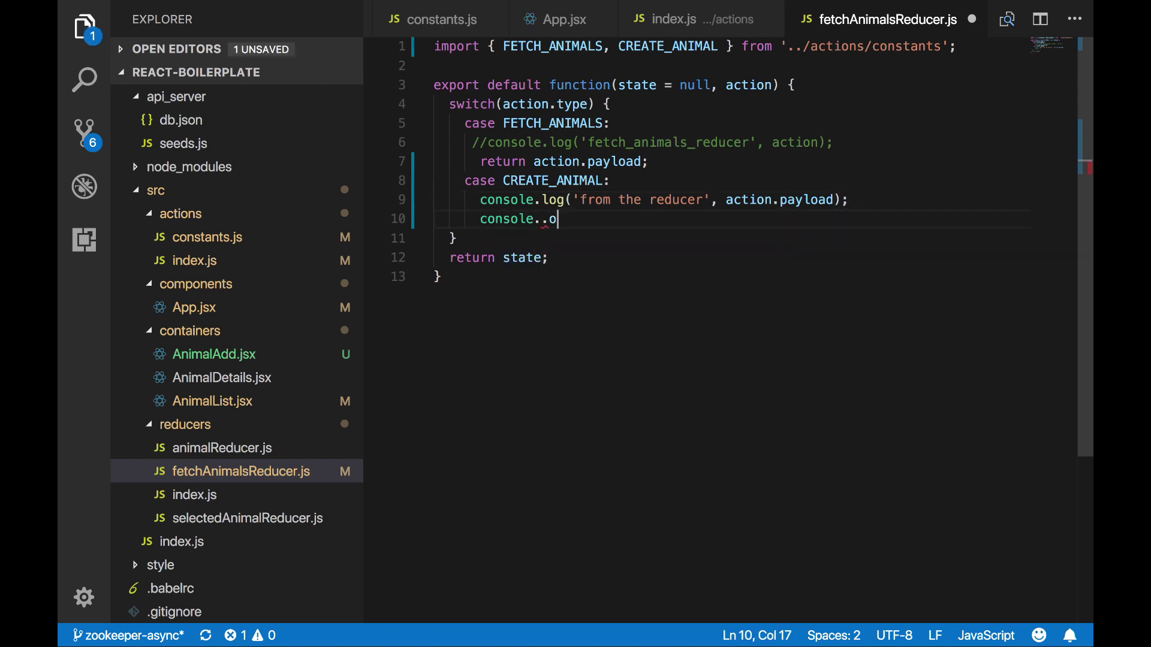
{"action": "key", "text": "BackSpace"}
{"action": "type", "text": "og('"}
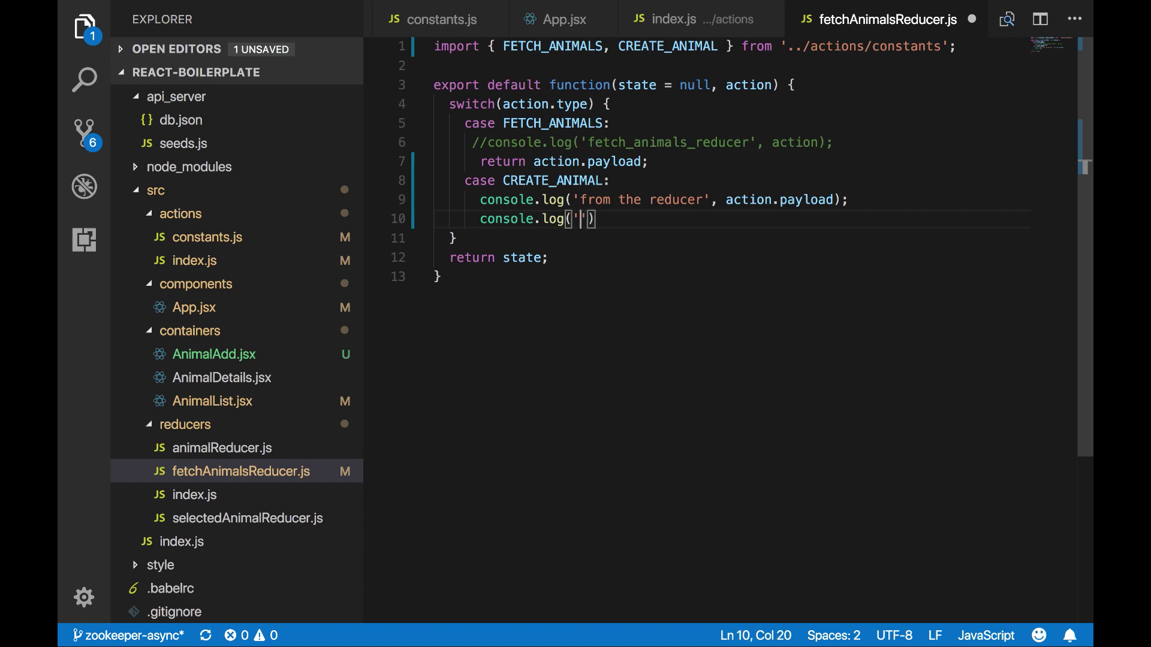
{"action": "type", "text": "state"}
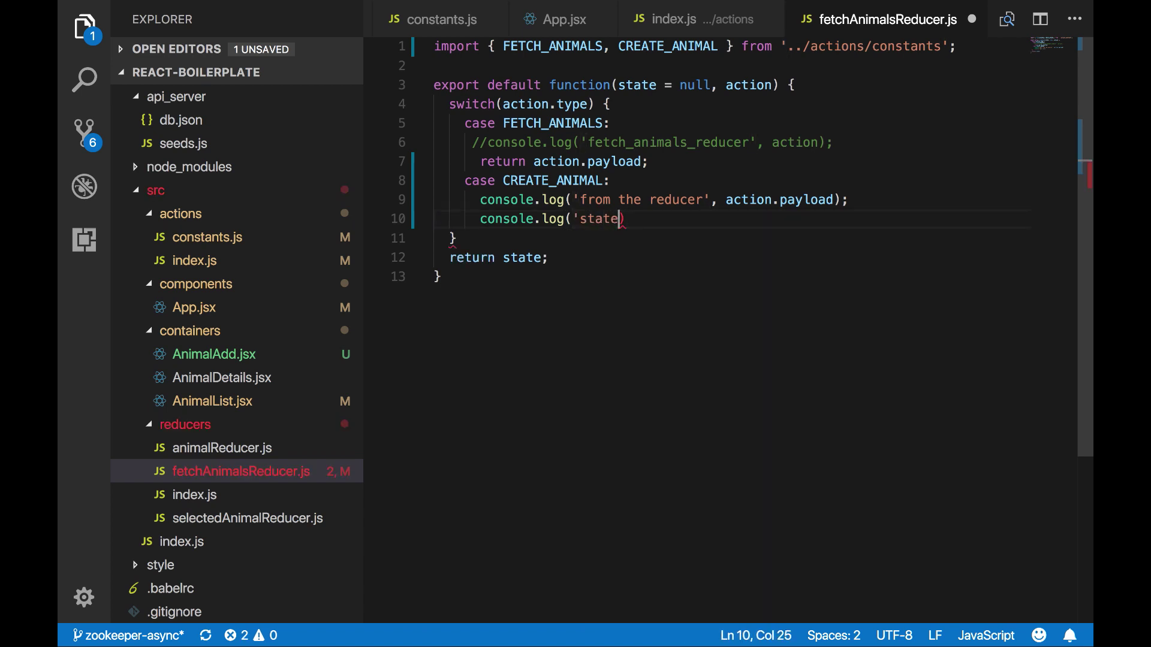
{"action": "type", "text": "'"}
{"action": "key", "text": "Left"}
{"action": "key", "text": "Right"}
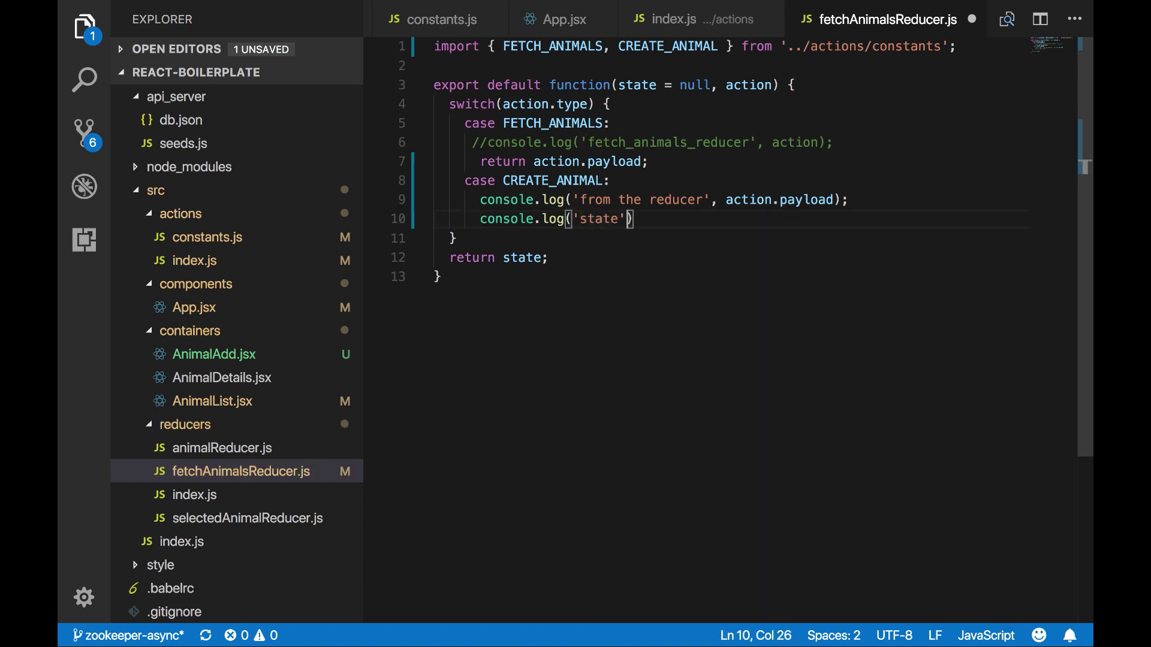
{"action": "type", "text": ", this."}
{"action": "key", "text": "BackSpace"}
{"action": "key", "text": "BackSpace"}
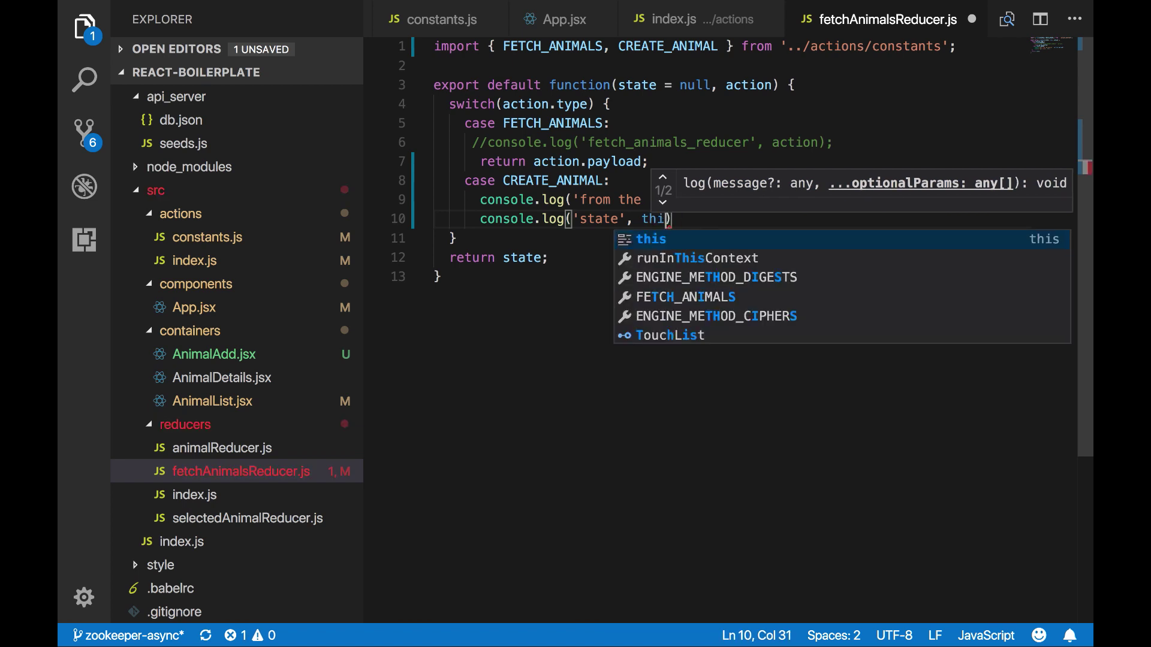
{"action": "key", "text": "BackSpace"}
{"action": "key", "text": "BackSpace"}
{"action": "key", "text": "BackSpace"}
{"action": "type", "text": "state"}
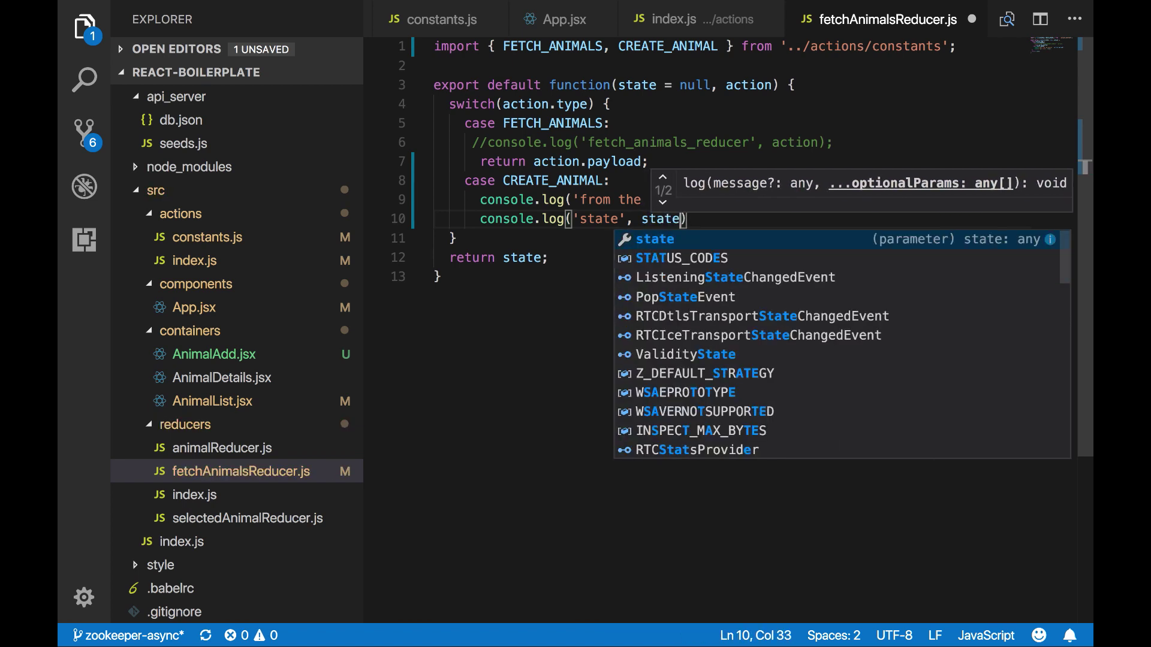
{"action": "key", "text": "ctrl+s"}
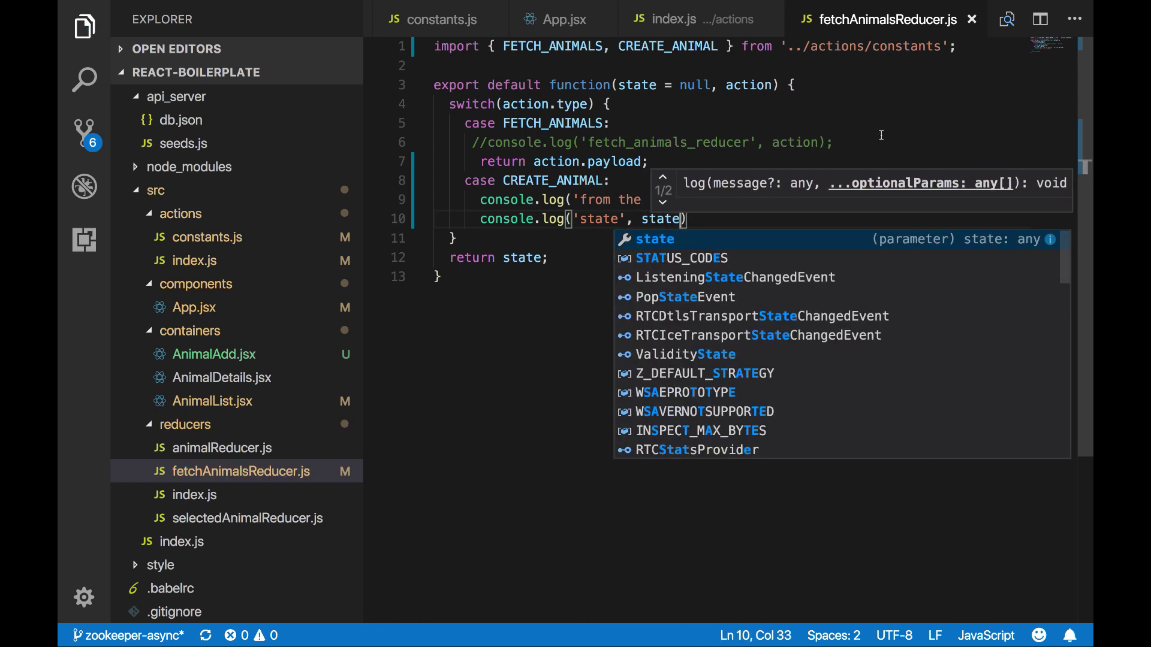
{"action": "left_click", "coordinate": [881, 137]}
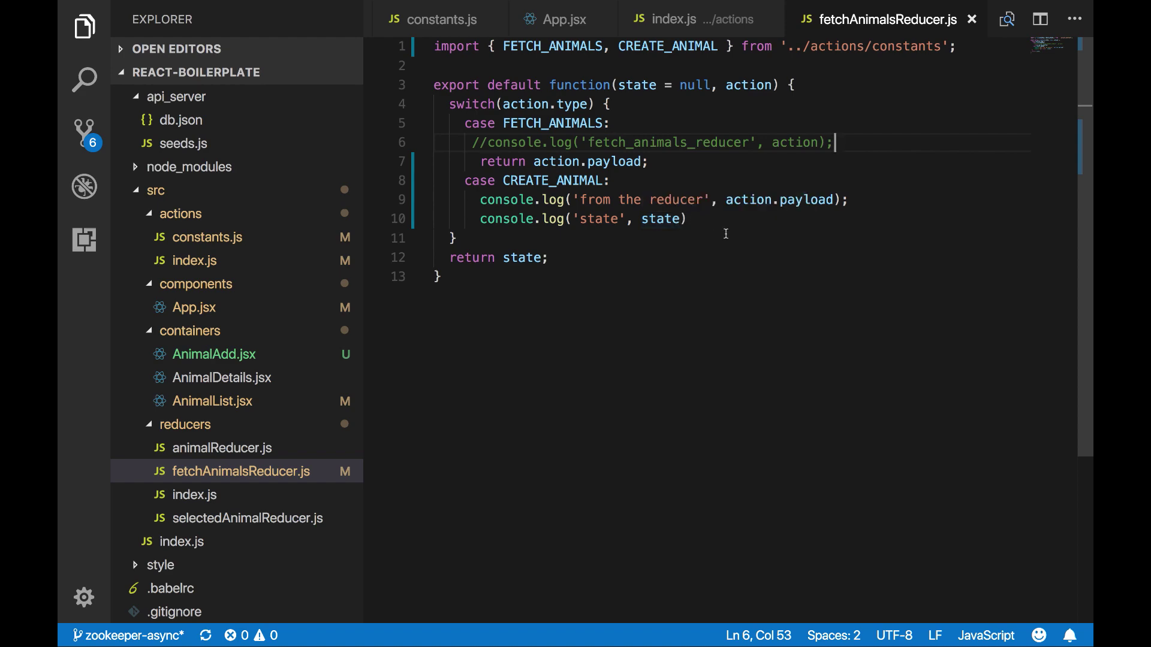
{"action": "key", "text": "ctrl+Left"}
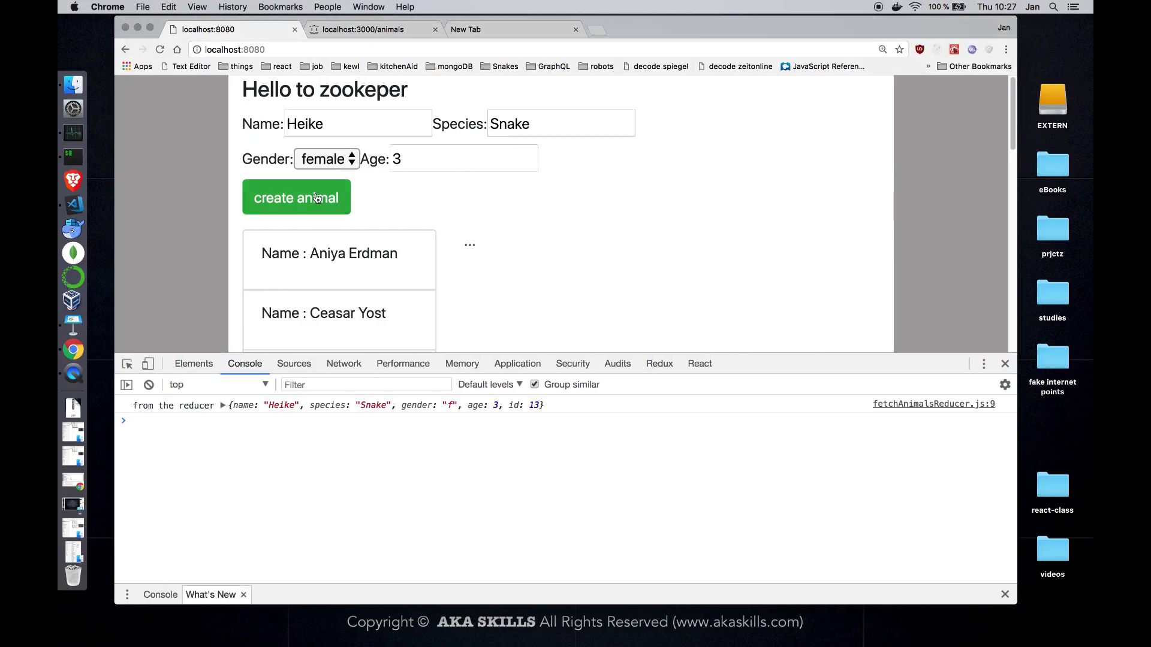
- Resubmit Heike the Snake and inspect her logged reducer object, now id 14
{"action": "left_click", "coordinate": [317, 199]}
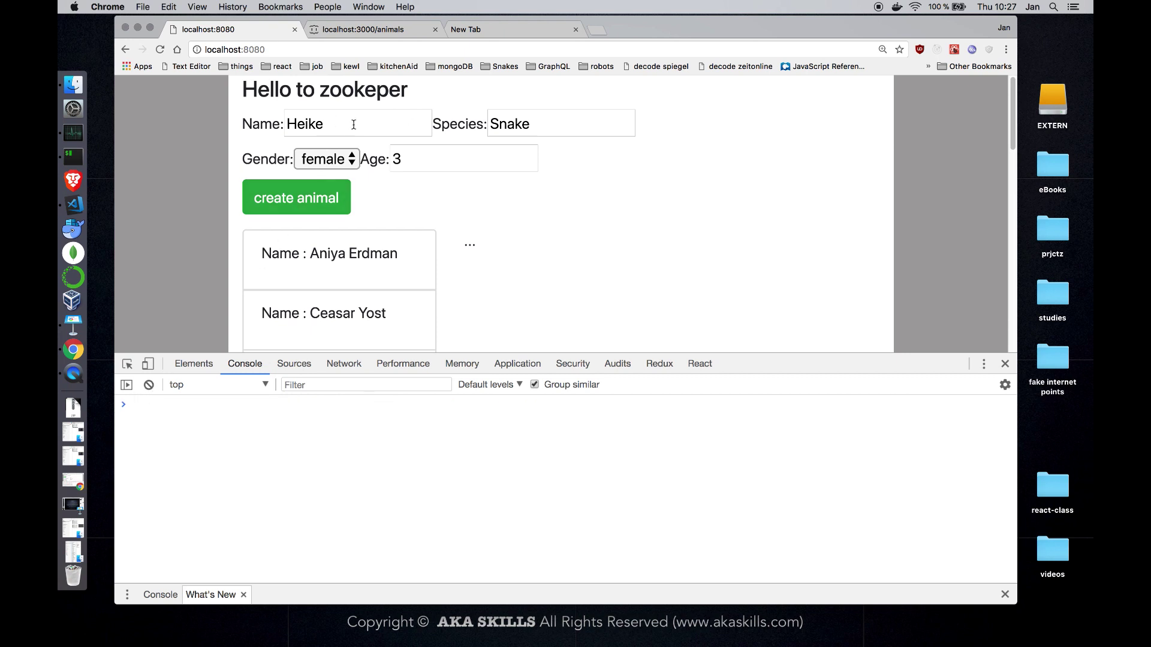
{"action": "left_click", "coordinate": [312, 198]}
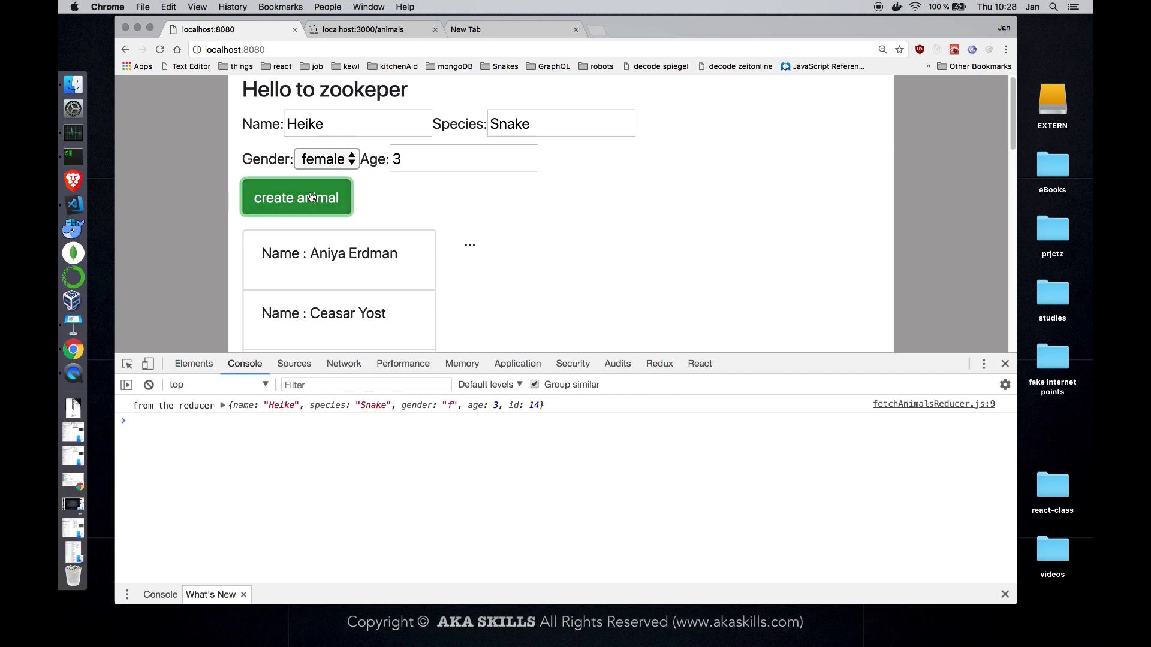
{"action": "left_click", "coordinate": [223, 406]}
{"action": "left_click", "coordinate": [224, 406]}
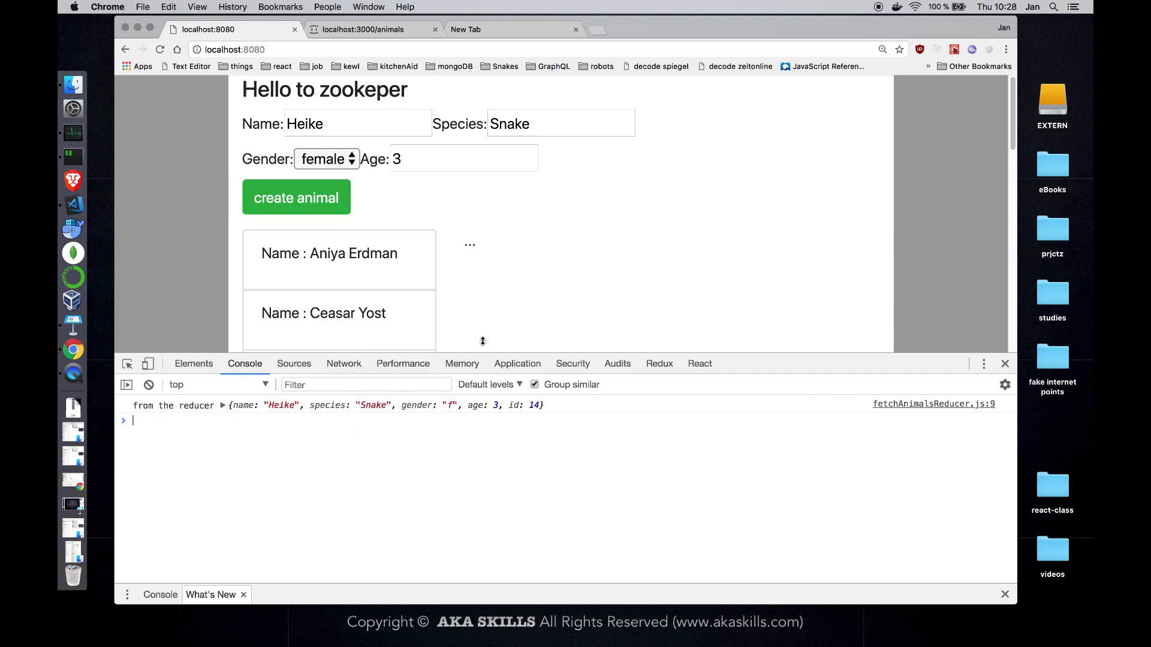
{"action": "key", "text": "super+Tab"}
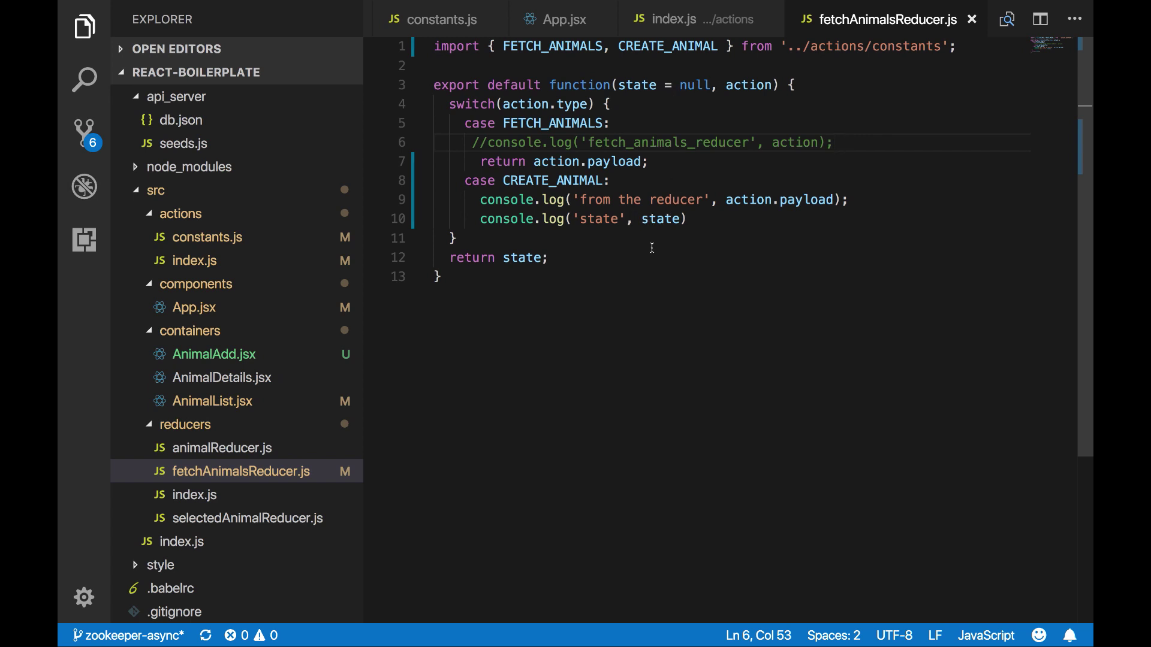
- Check the reducer file, then reload the zookeeper app in Chrome
{"action": "key", "text": "super+Tab"}
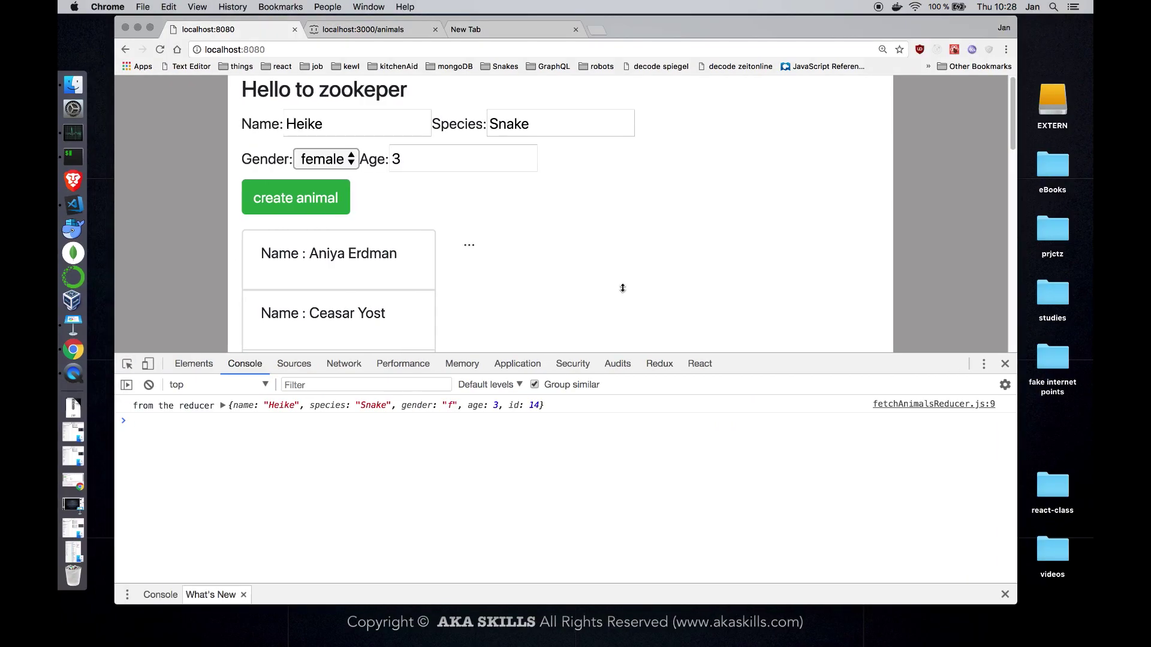
{"action": "key", "text": "super+Tab"}
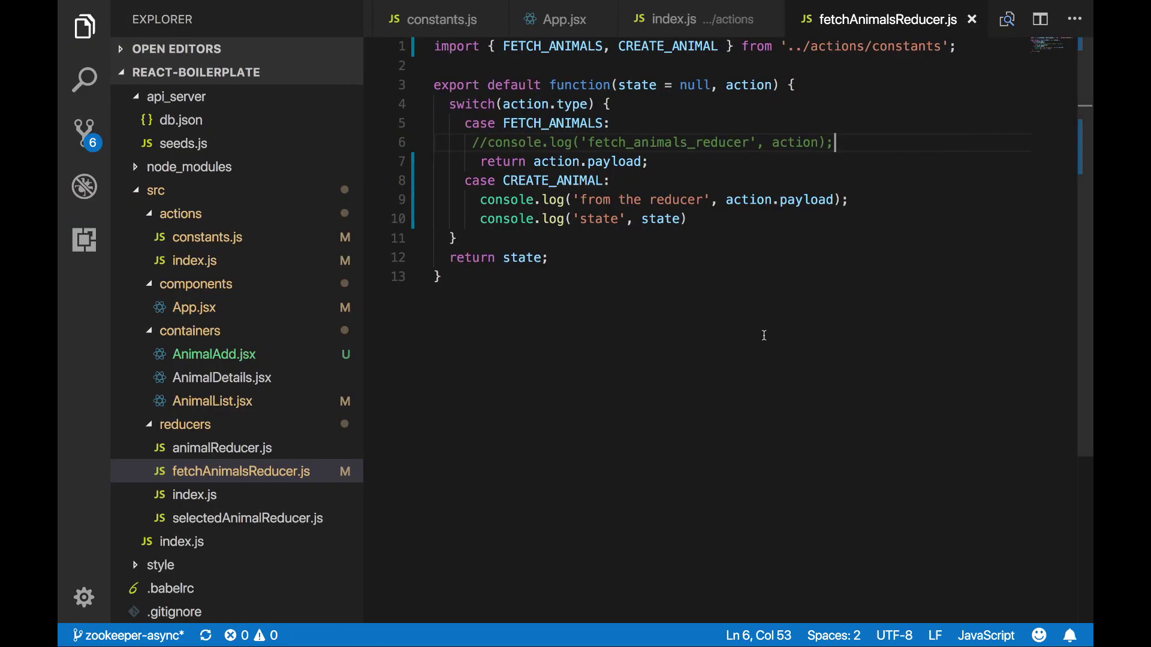
{"action": "left_click", "coordinate": [763, 335]}
{"action": "key", "text": "super+Tab"}
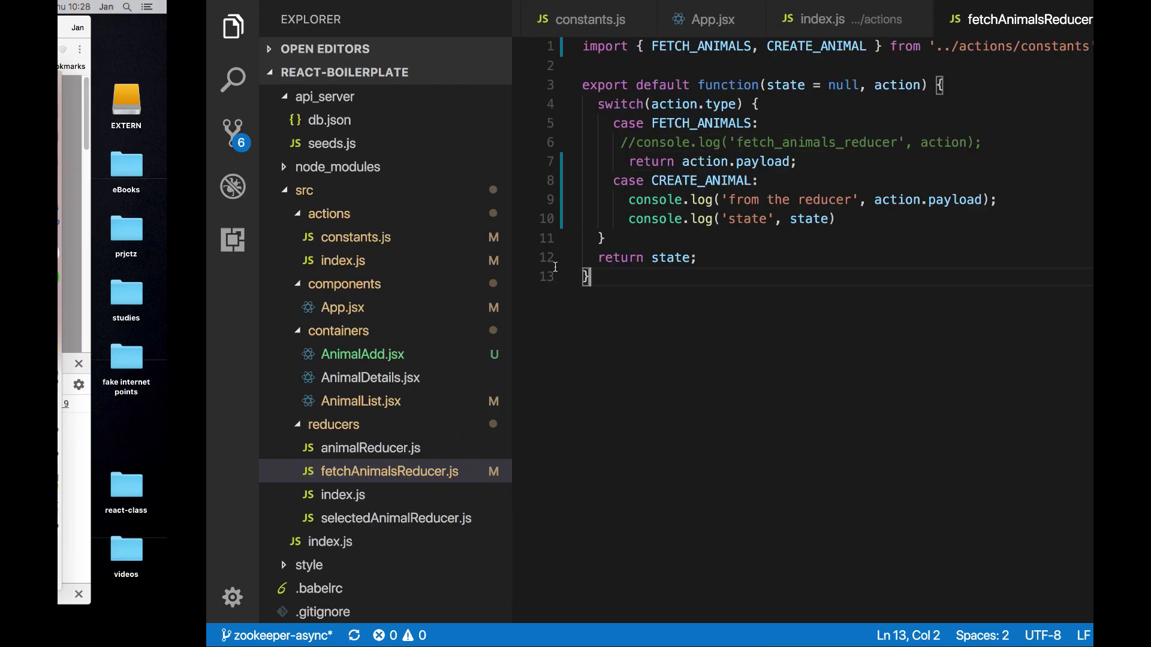
{"action": "key", "text": "super+r"}
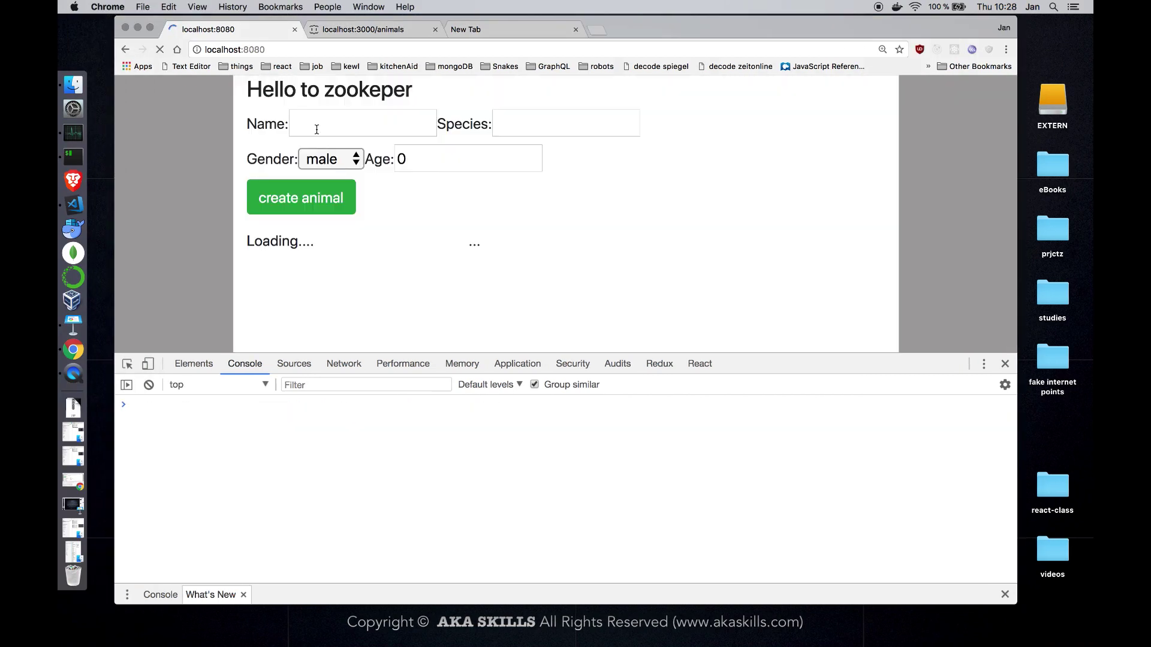
- Create Hans the Dolphin, age 11, in the animal form
{"action": "left_click", "coordinate": [348, 125]}
{"action": "type", "text": "H"}
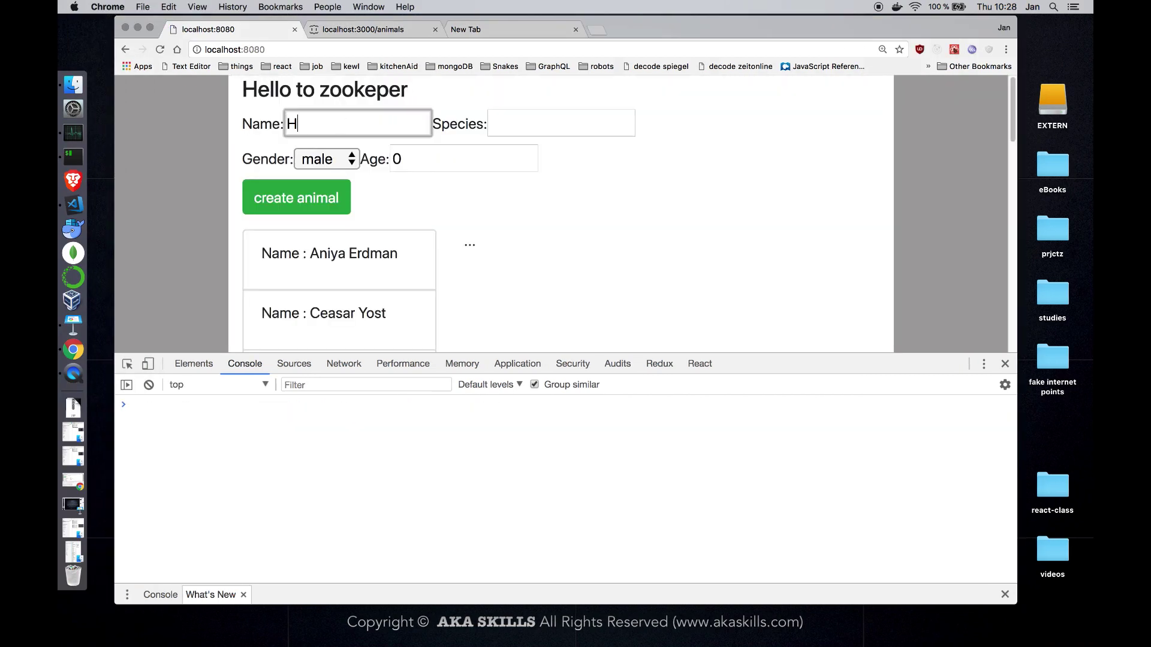
{"action": "type", "text": "ans"}
{"action": "key", "text": "Tab"}
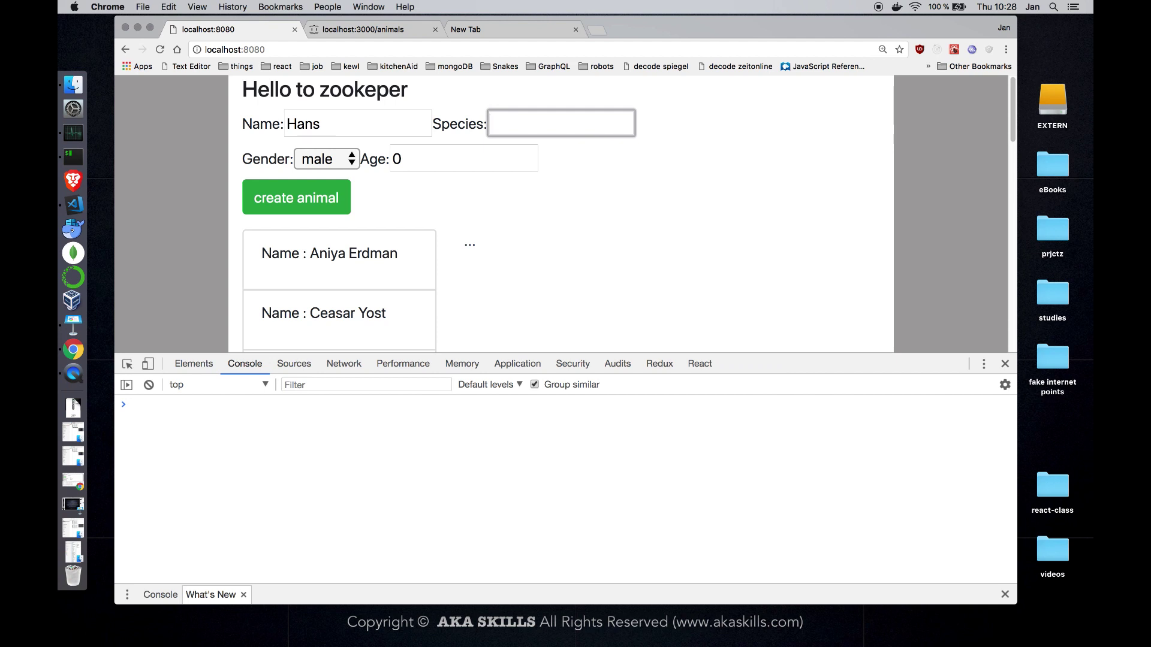
{"action": "type", "text": "Dolp"}
{"action": "type", "text": "hin"}
{"action": "key", "text": "Tab"}
{"action": "key", "text": "Tab"}
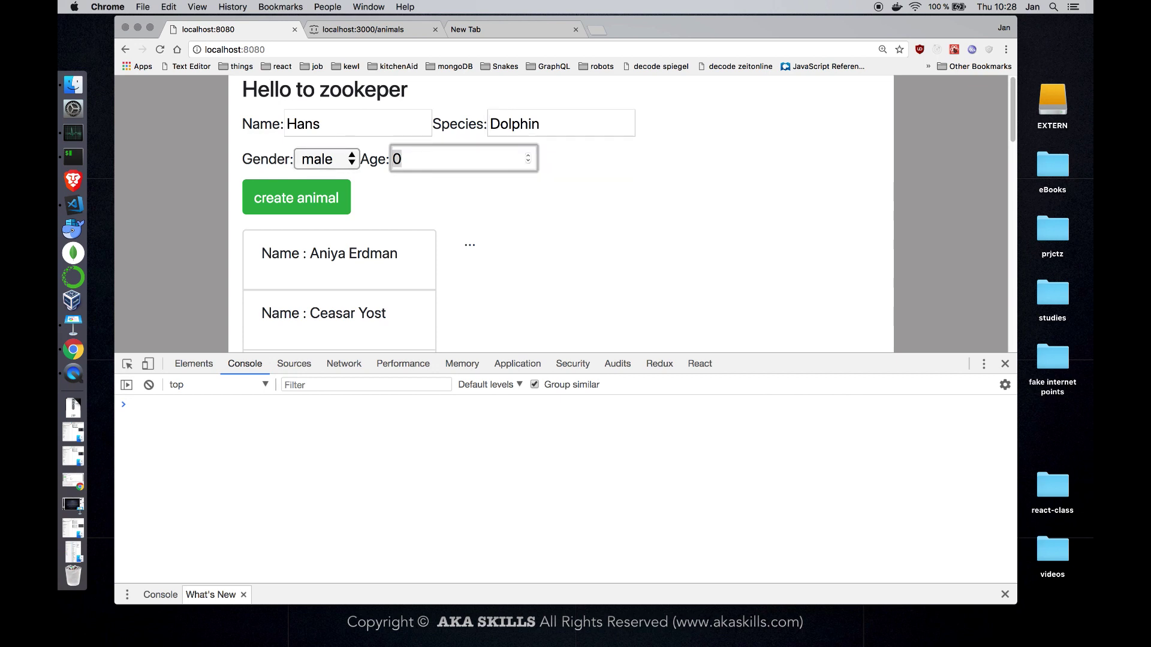
{"action": "type", "text": "11"}
{"action": "left_click", "coordinate": [330, 198]}
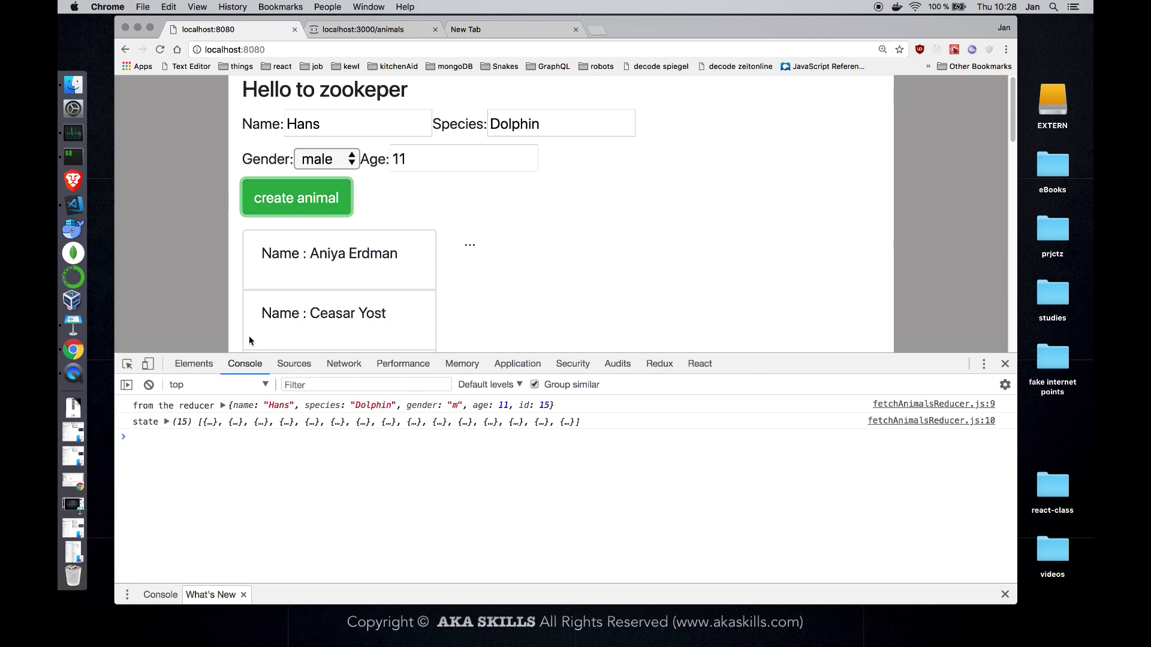
{"action": "scroll", "coordinate": [340, 323], "scroll_direction": "down", "scroll_amount": 10}
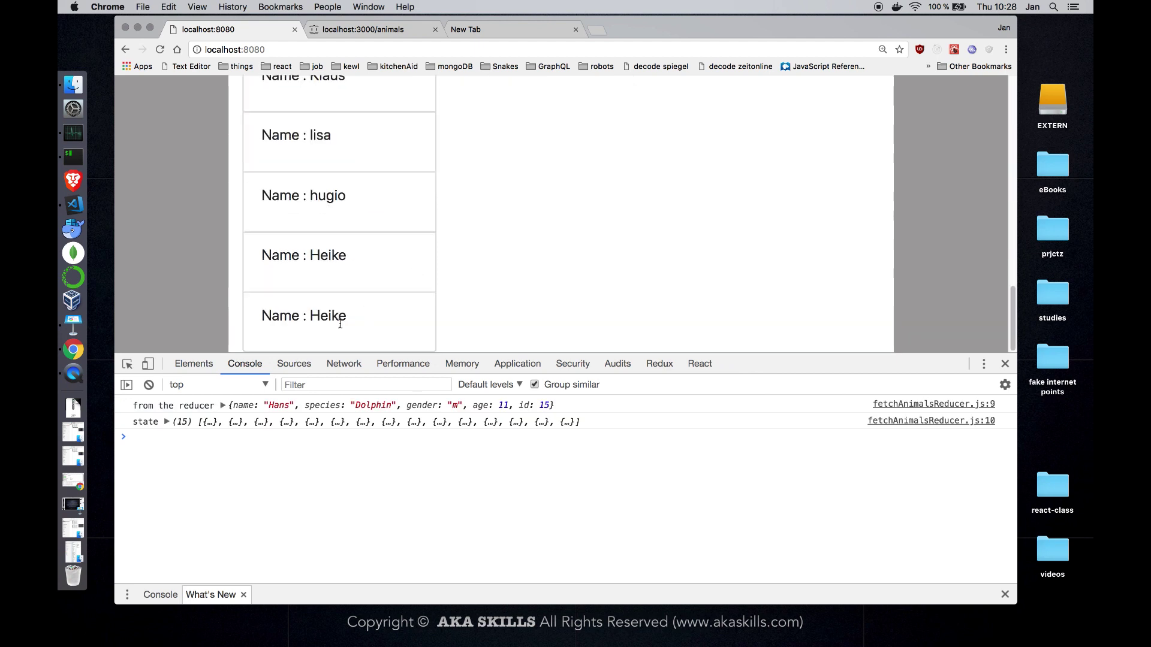
- Expand the logged state array to inspect its 15 entries
{"action": "left_click", "coordinate": [168, 421]}
{"action": "scroll", "coordinate": [176, 486], "scroll_direction": "down", "scroll_amount": 2}
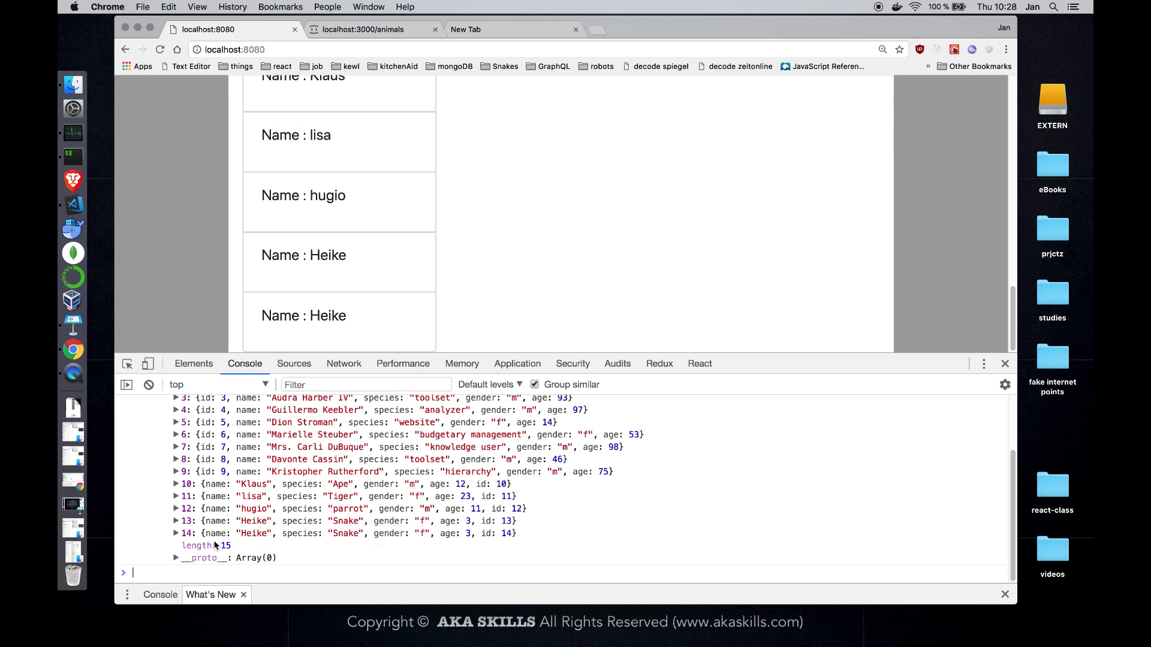
{"action": "scroll", "coordinate": [254, 490], "scroll_direction": "up", "scroll_amount": 2}
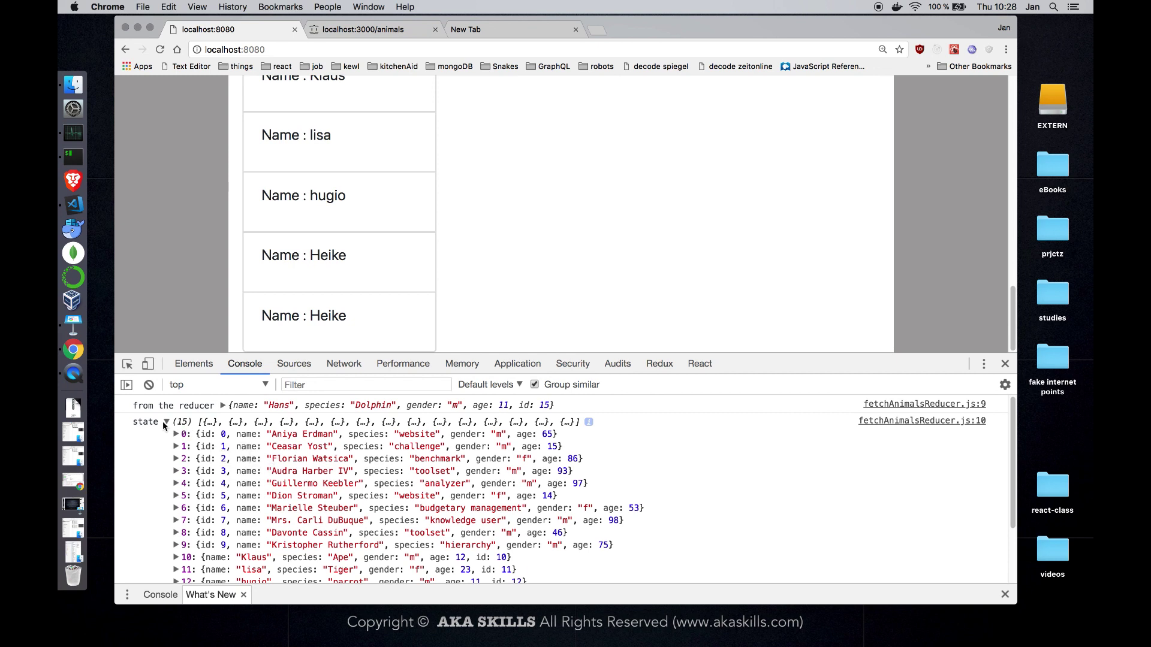
{"action": "left_click", "coordinate": [164, 421]}
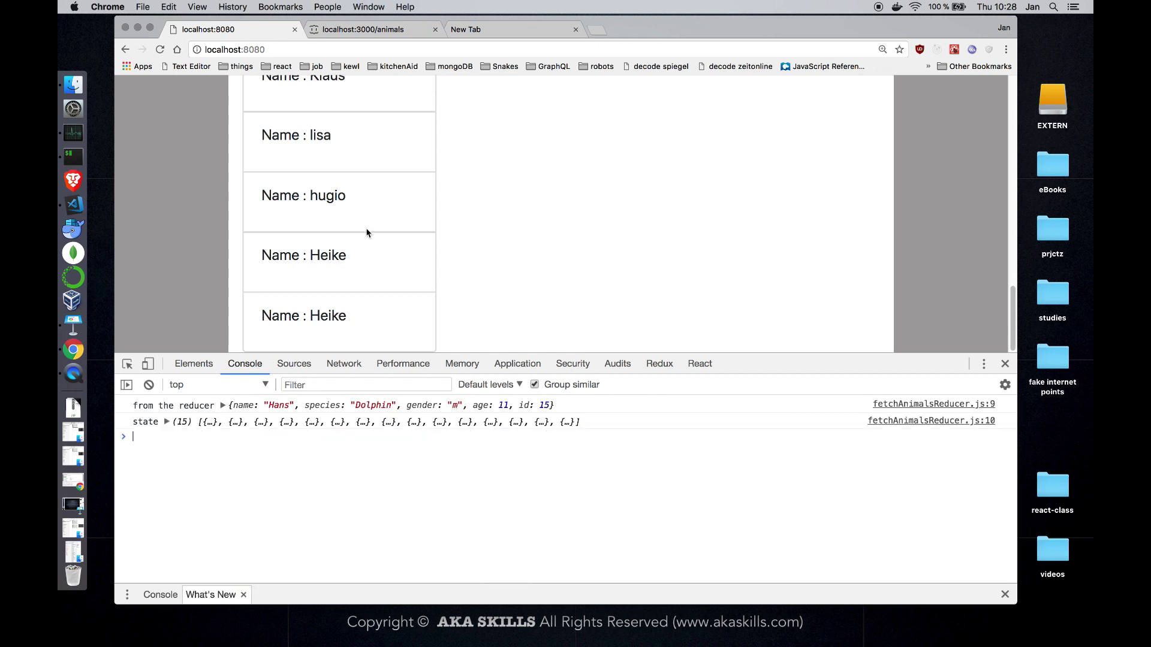
{"action": "left_click", "coordinate": [166, 422]}
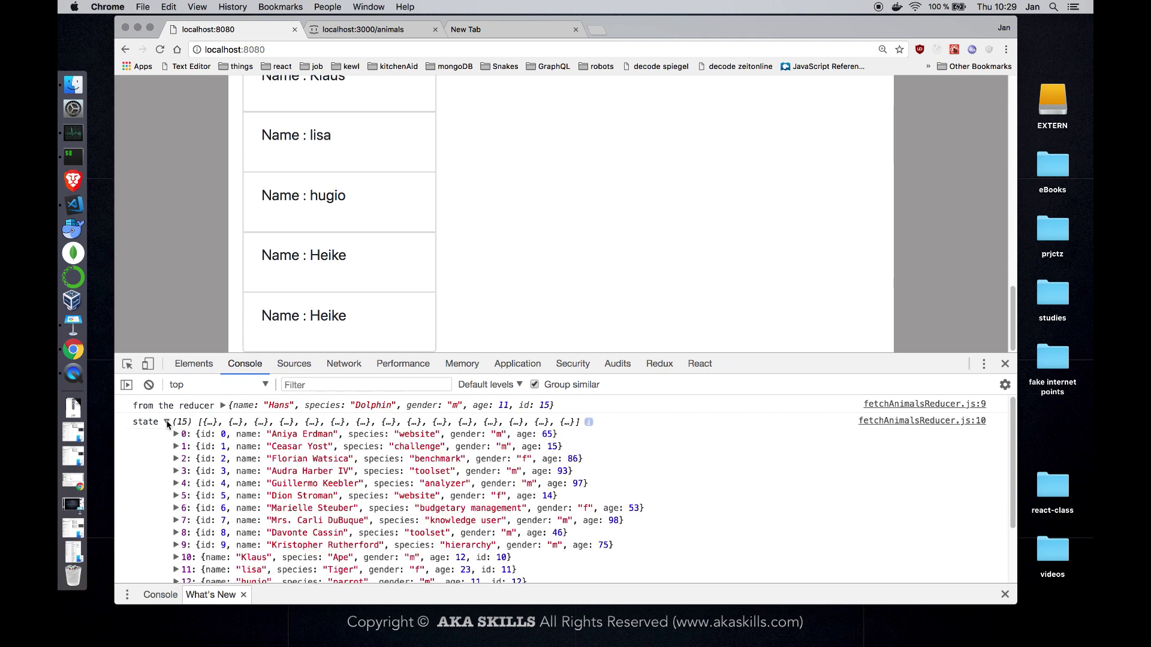
{"action": "scroll", "coordinate": [269, 471], "scroll_direction": "down", "scroll_amount": 3}
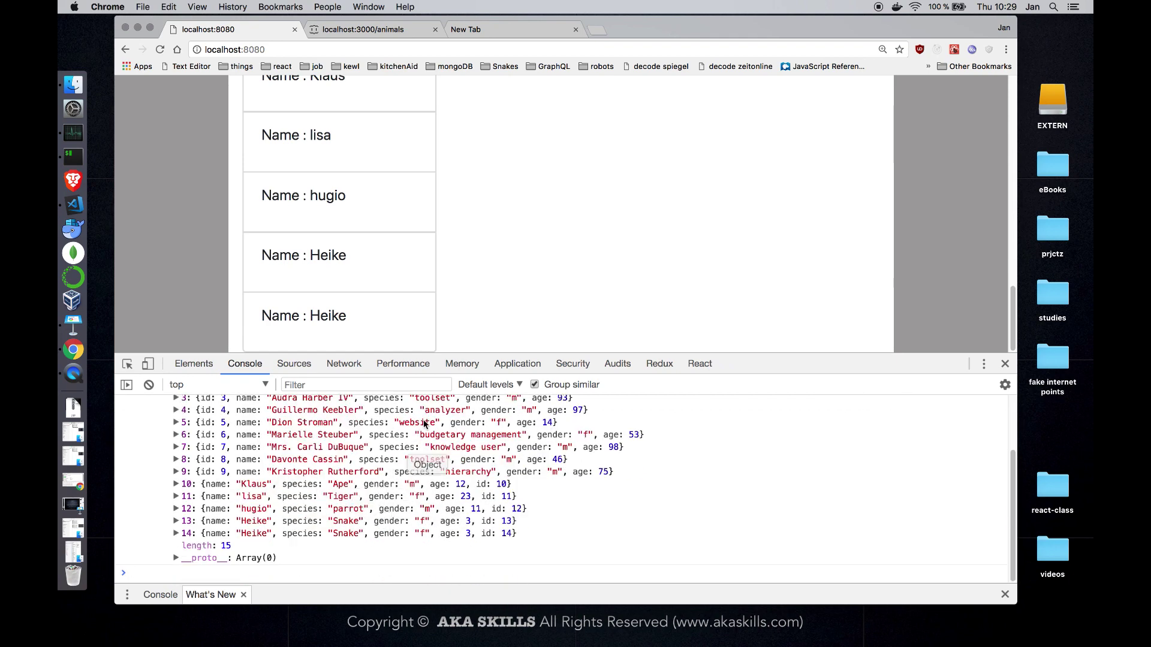
{"action": "scroll", "coordinate": [428, 442], "scroll_direction": "up", "scroll_amount": 3}
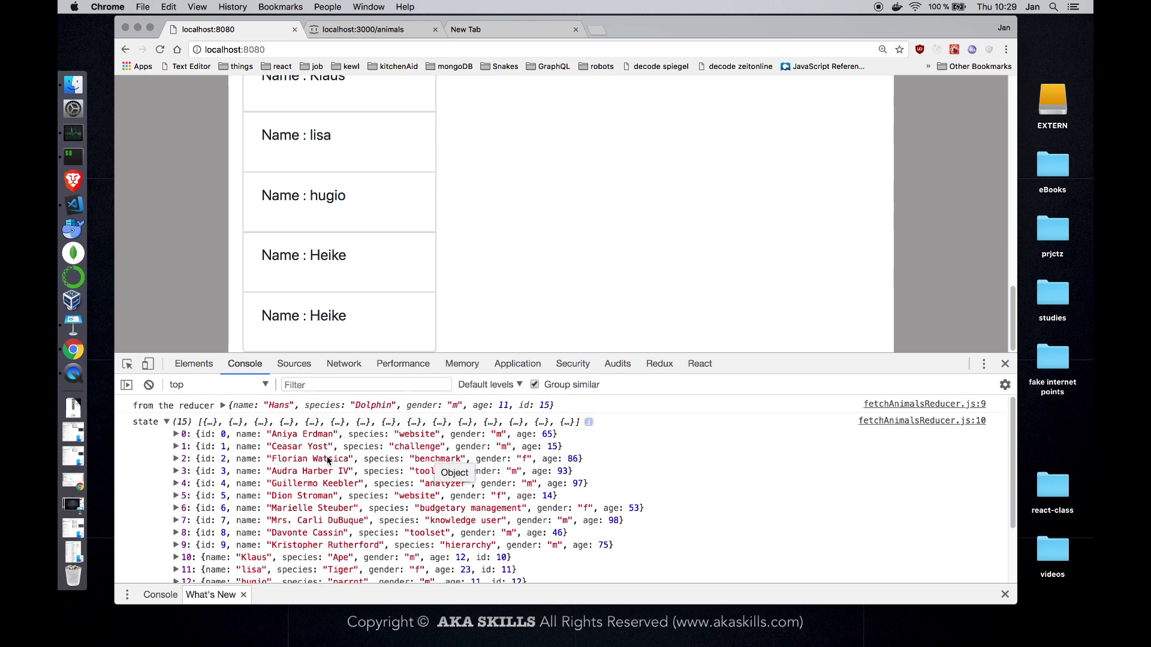
- Return to fetchAnimalsReducer.js in Visual Studio Code
{"action": "key", "text": "super+Tab"}
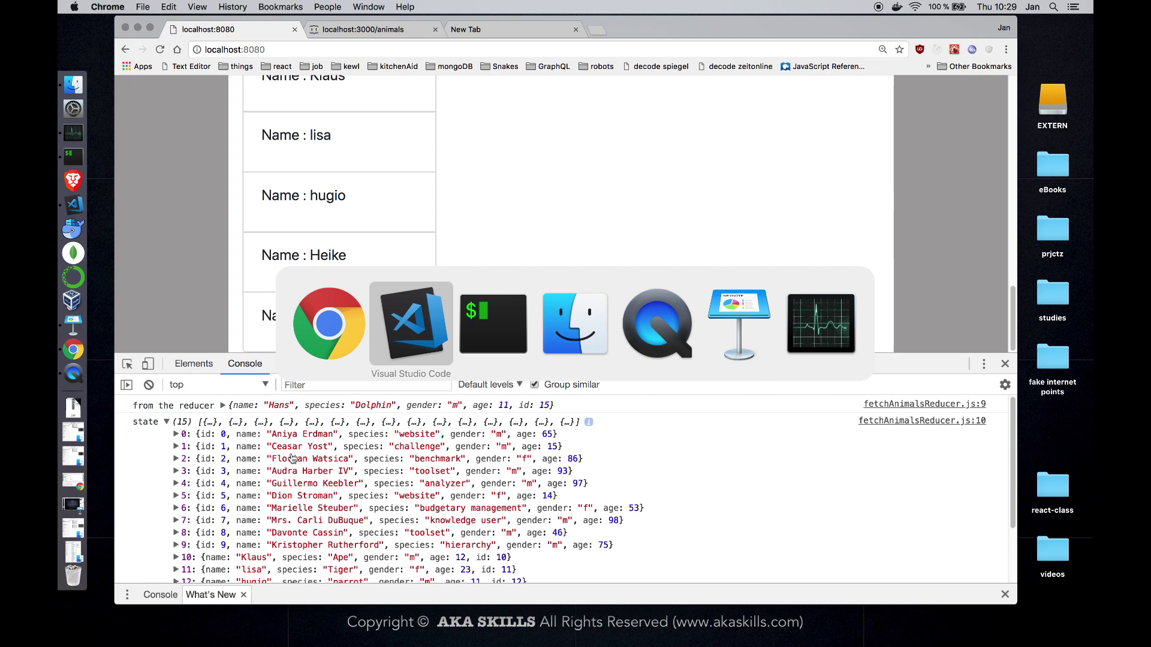
{"action": "key", "text": "super+Tab"}
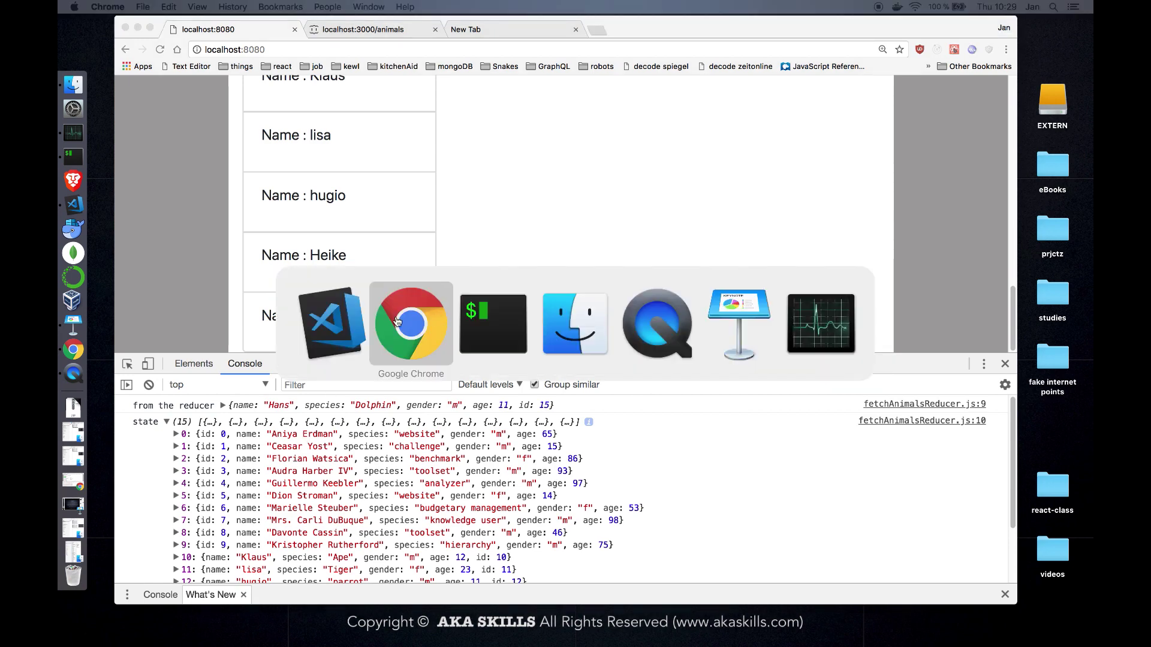
{"action": "key", "text": "super+Tab"}
{"action": "key", "text": "super+Tab"}
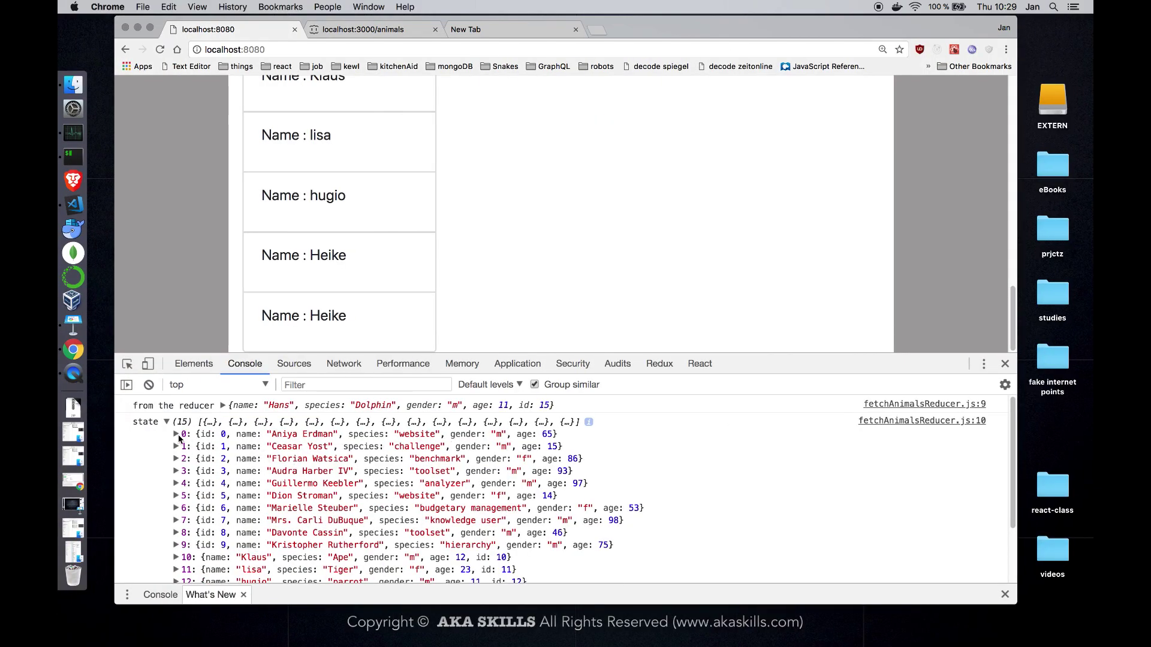
{"action": "scroll", "coordinate": [185, 472], "scroll_direction": "down", "scroll_amount": 3}
{"action": "scroll", "coordinate": [193, 497], "scroll_direction": "down", "scroll_amount": 2}
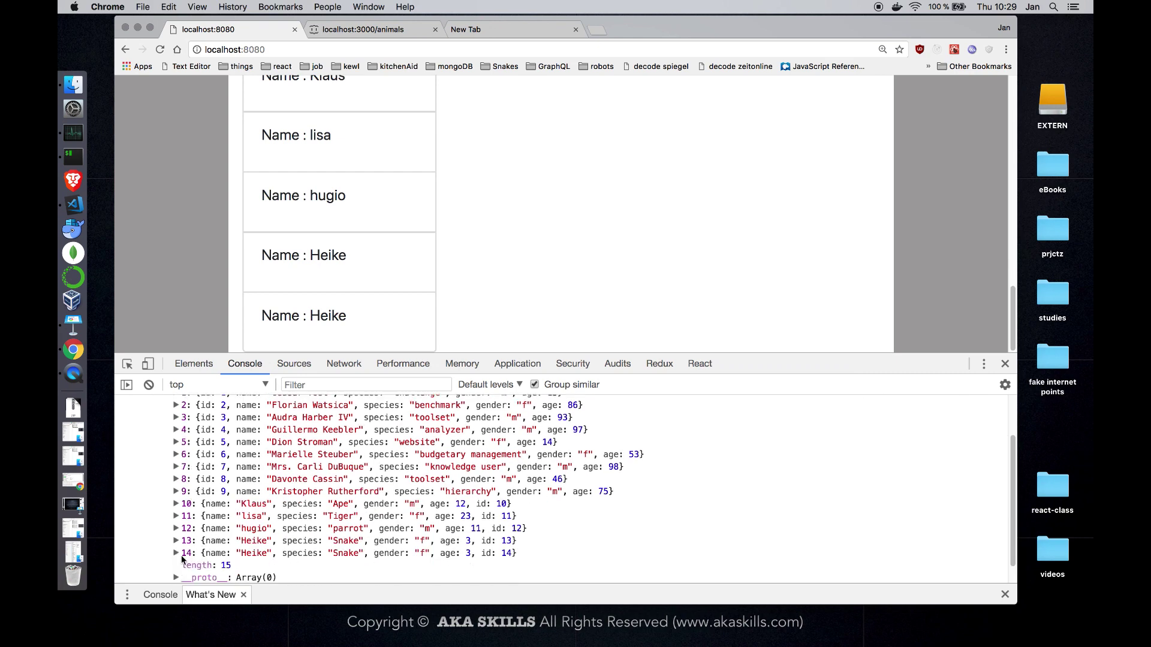
{"action": "scroll", "coordinate": [188, 540], "scroll_direction": "up", "scroll_amount": 3}
{"action": "scroll", "coordinate": [192, 481], "scroll_direction": "down", "scroll_amount": 2}
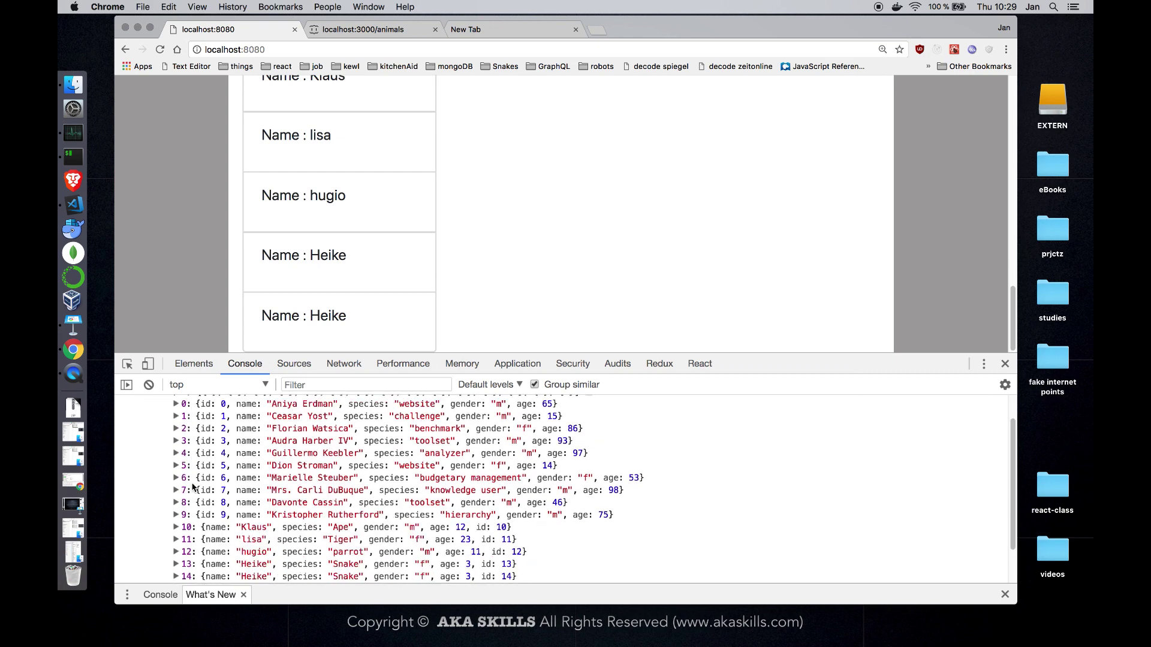
- Replace the two console.log lines with return {...state, id: action.payload} and save
{"action": "key", "text": "super+Tab"}
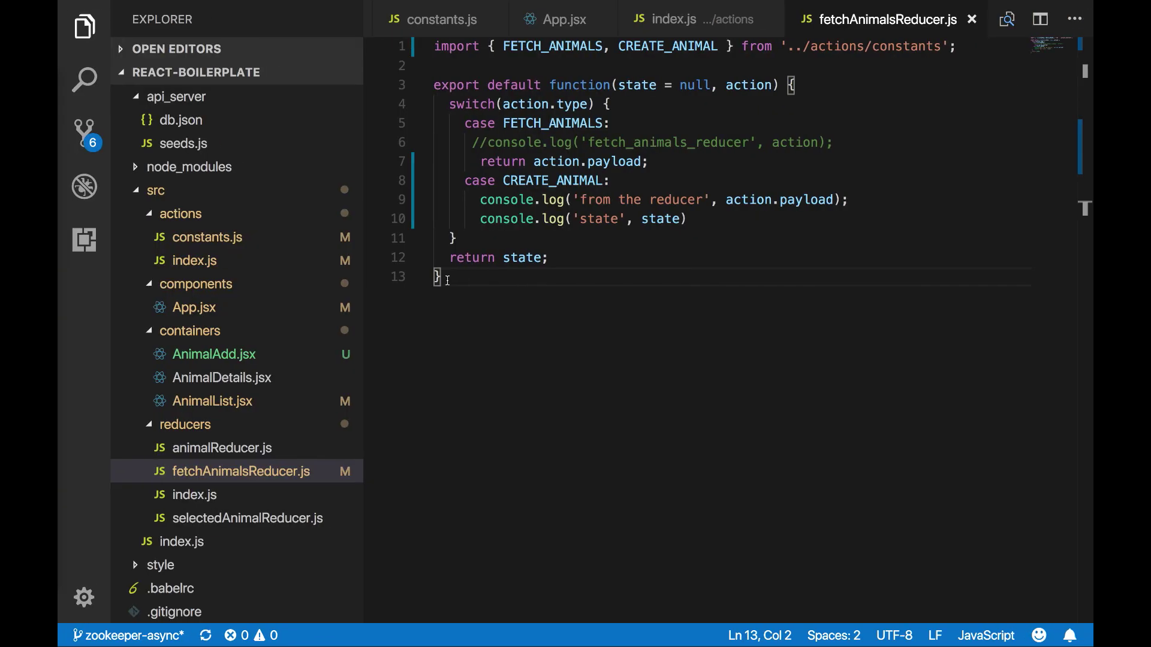
{"action": "left_click_drag", "start_coordinate": [714, 218], "coordinate": [482, 206]}
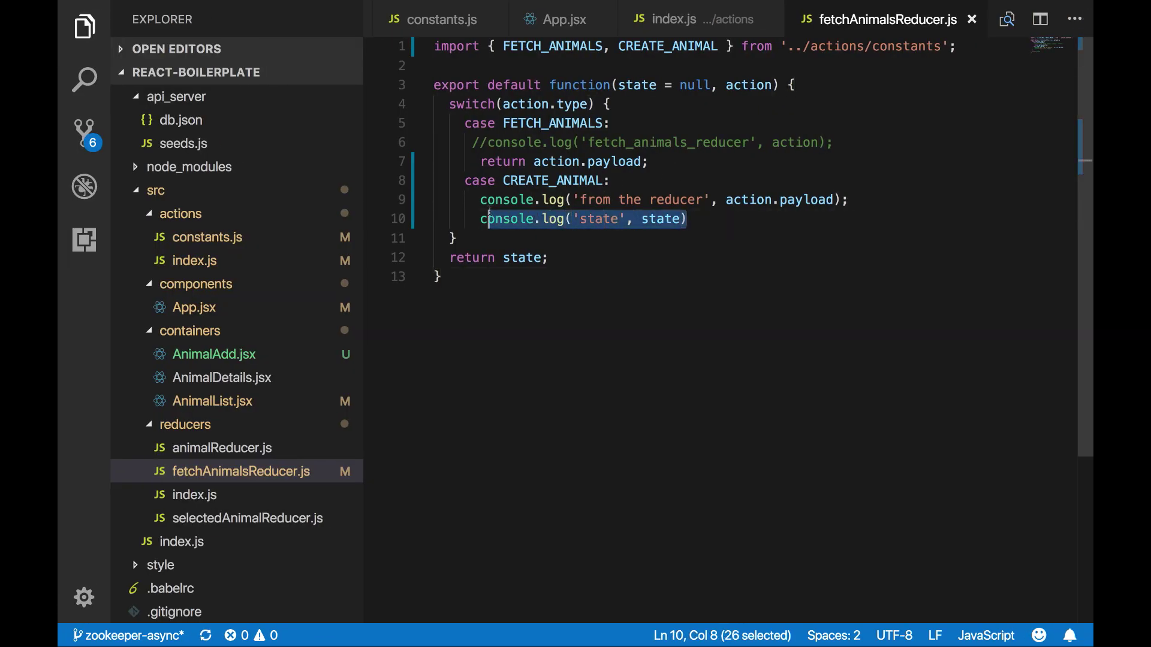
{"action": "type", "text": "ret"}
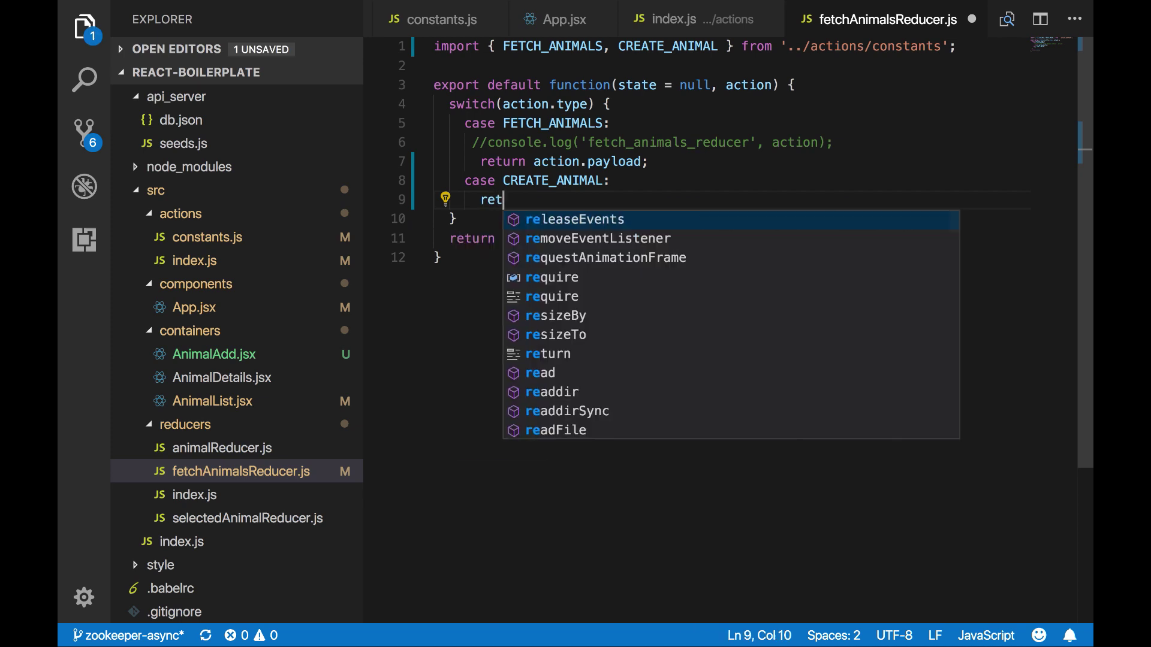
{"action": "type", "text": "urn {"}
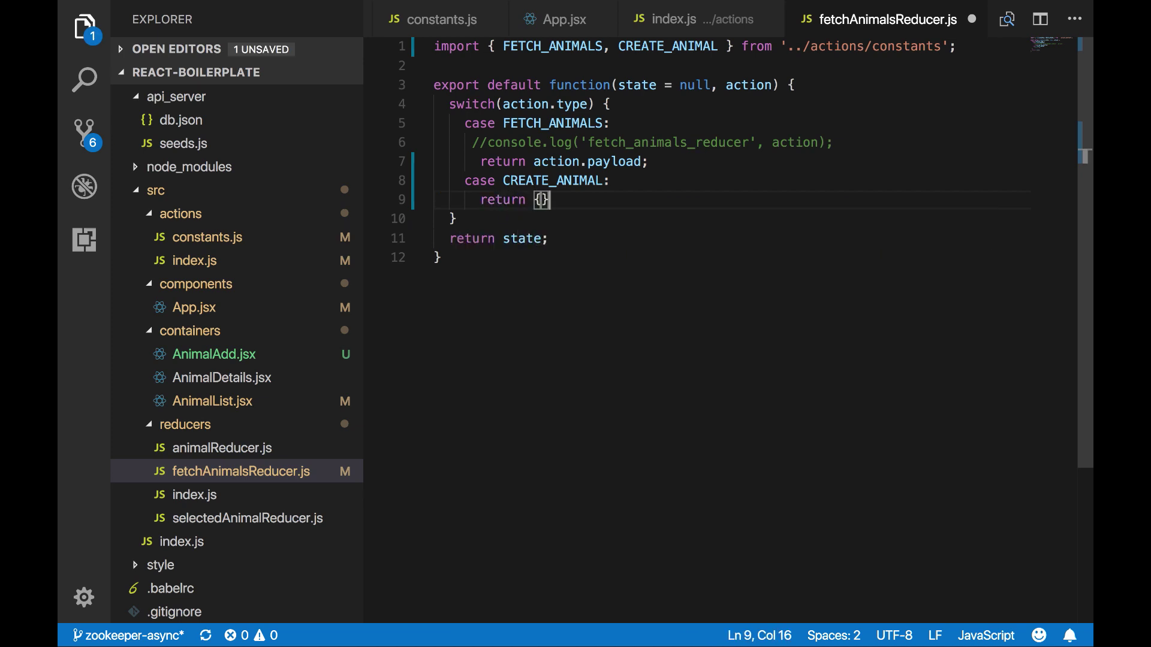
{"action": "type", "text": "...state"}
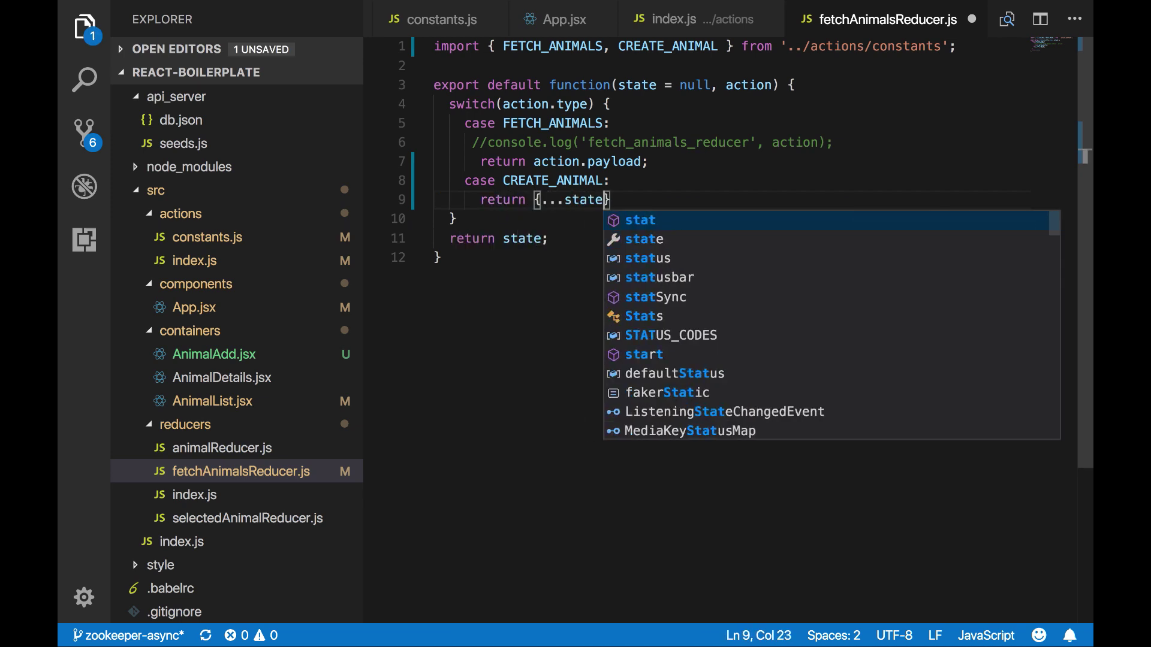
{"action": "type", "text": ", "}
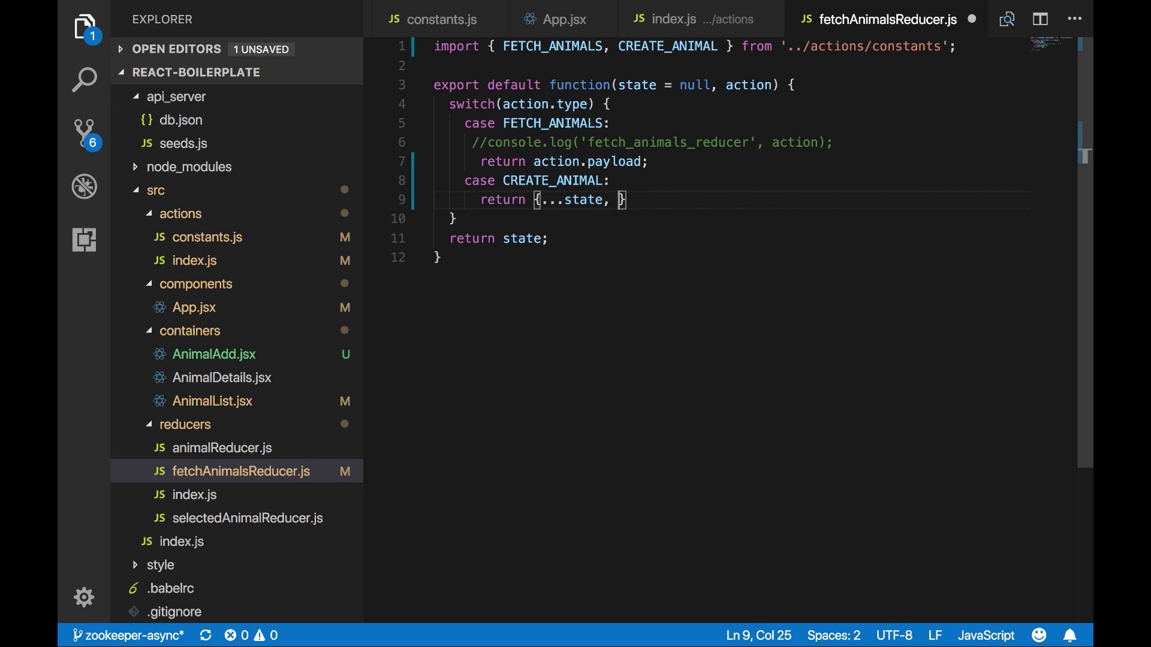
{"action": "type", "text": "id: "}
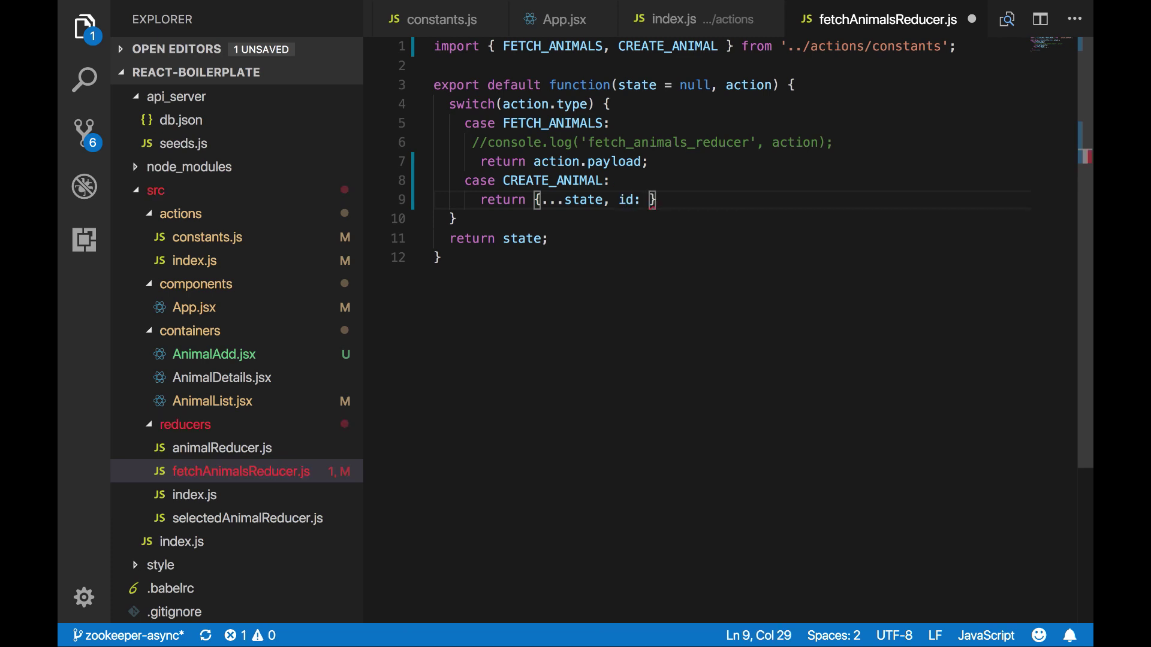
{"action": "type", "text": "action."}
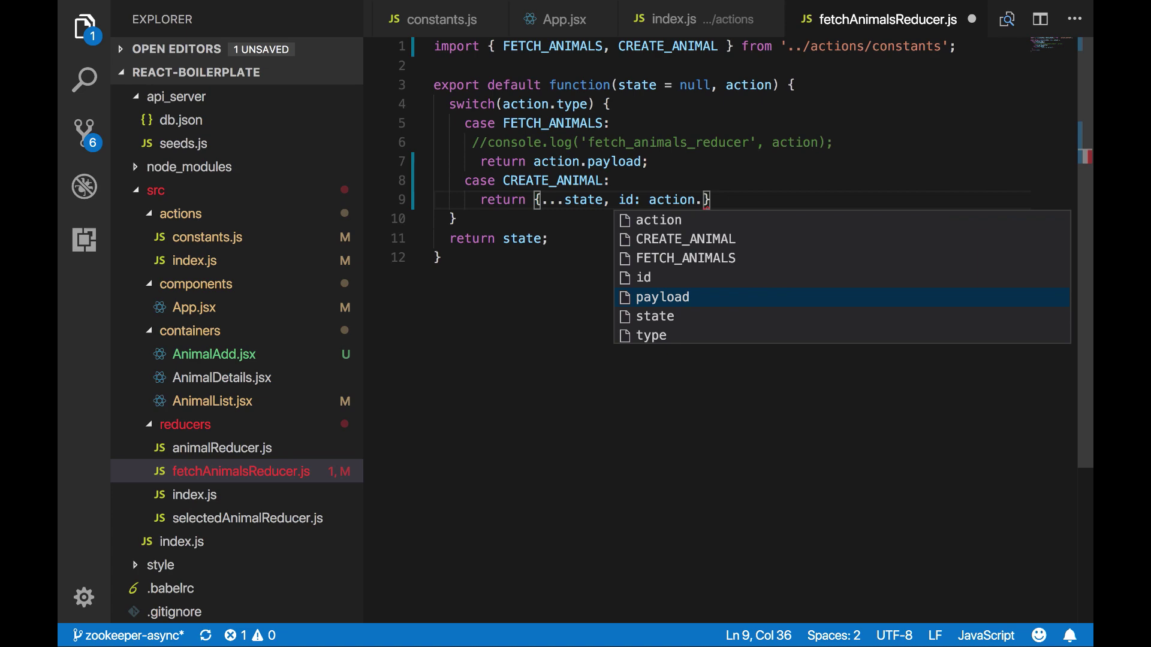
{"action": "type", "text": "payload"}
{"action": "key", "text": "ctrl+s"}
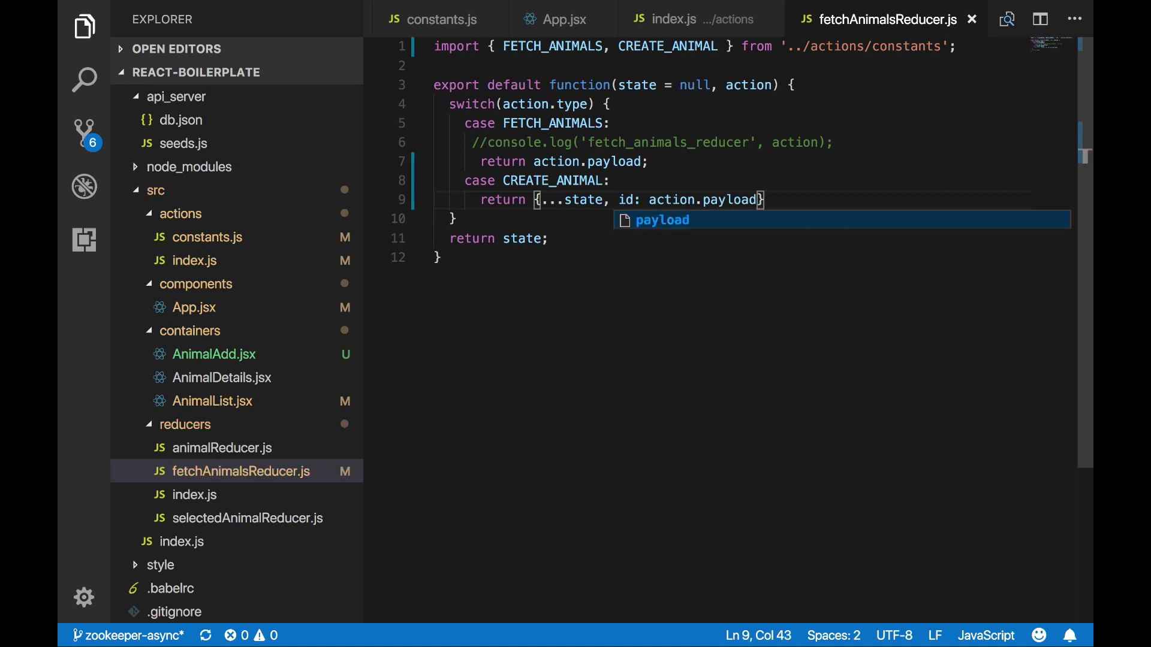
{"action": "key", "text": "ctrl+Left"}
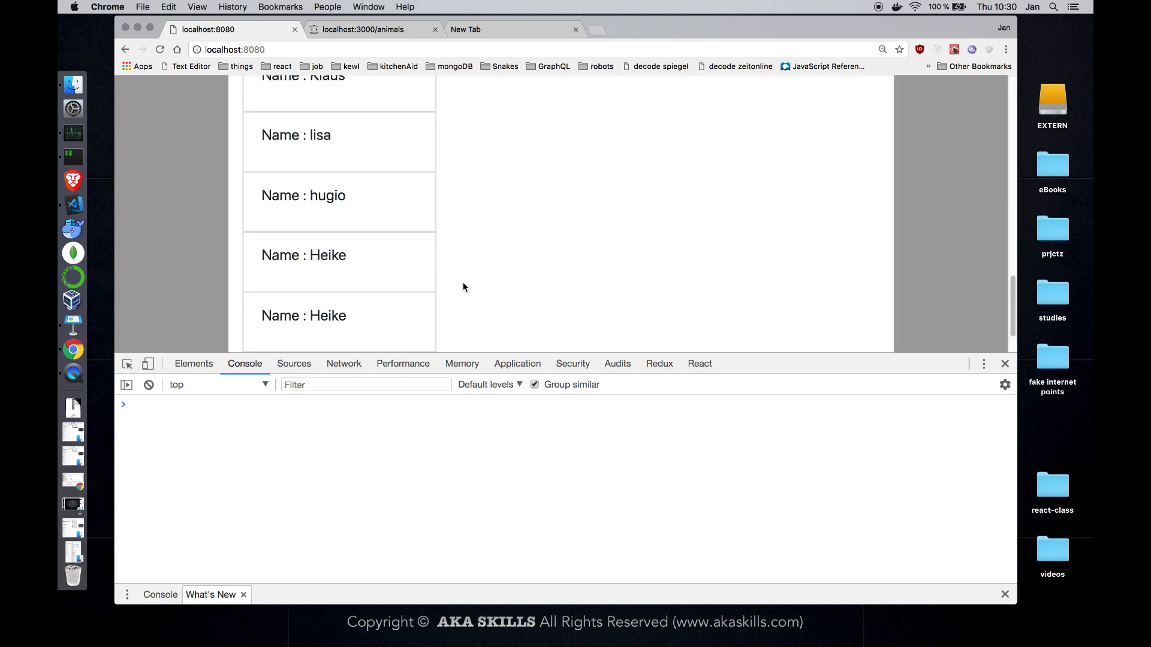
{"action": "scroll", "coordinate": [353, 148], "scroll_direction": "up", "scroll_amount": 2}
- Submit Lars the Parrot, age 10, which blanks the app with a map TypeError
{"action": "left_click", "coordinate": [334, 120]}
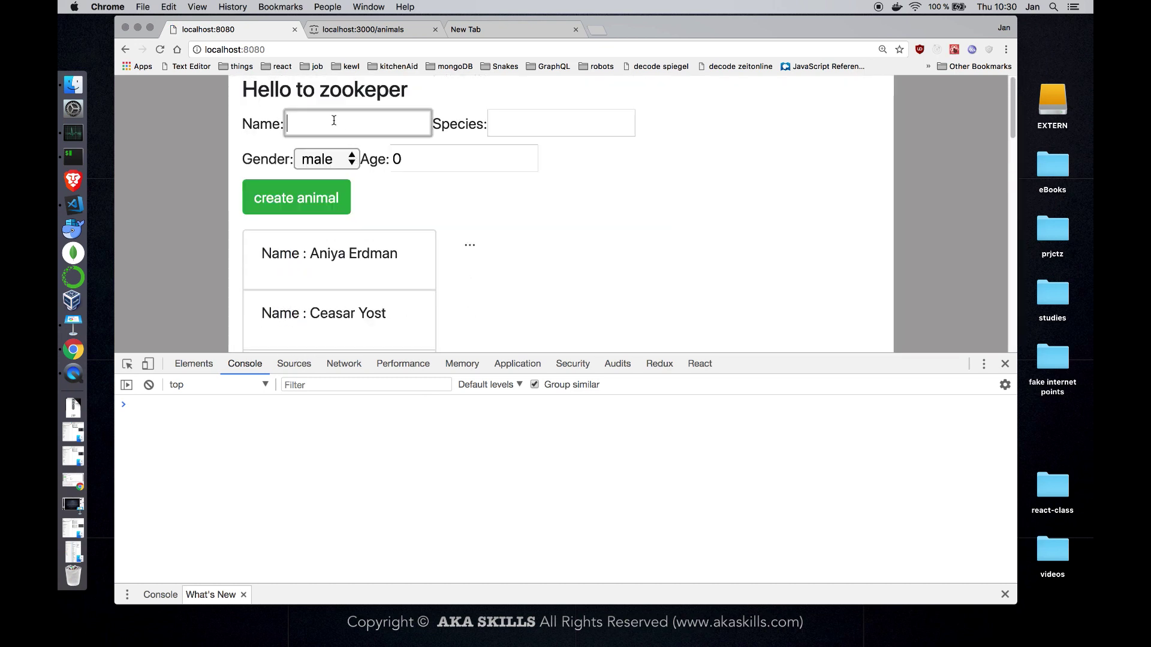
{"action": "type", "text": "zoo"}
{"action": "key", "text": "BackSpace"}
{"action": "key", "text": "BackSpace"}
{"action": "type", "text": "ar"}
{"action": "type", "text": "s"}
{"action": "key", "text": "Tab"}
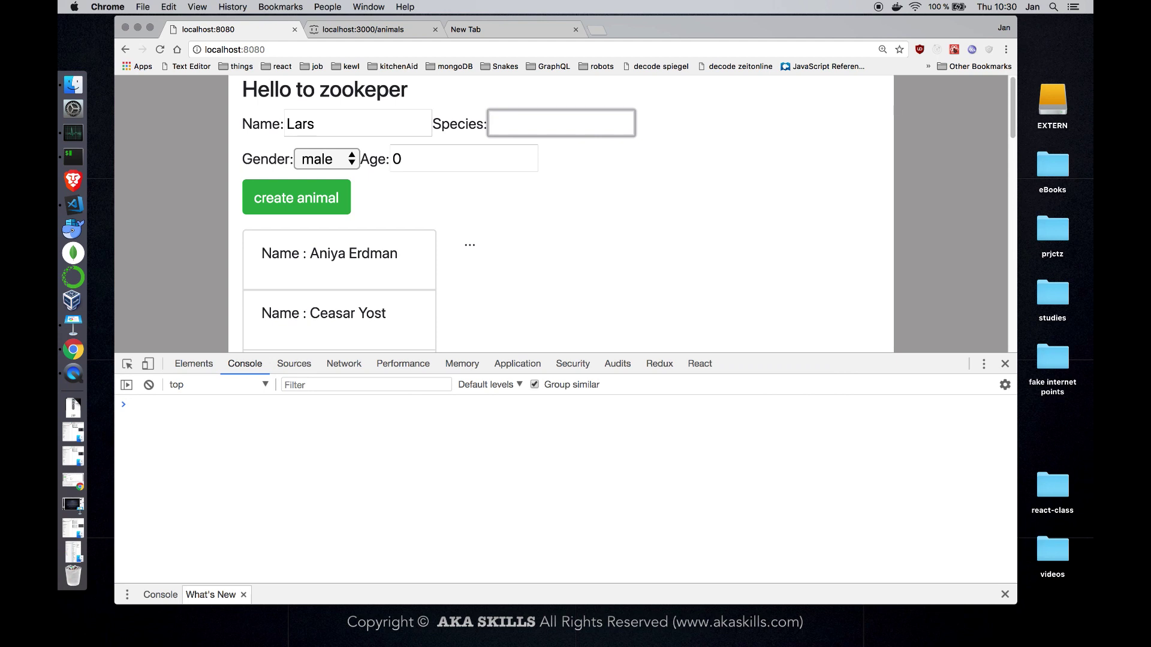
{"action": "type", "text": "Parrot"}
{"action": "key", "text": "Tab"}
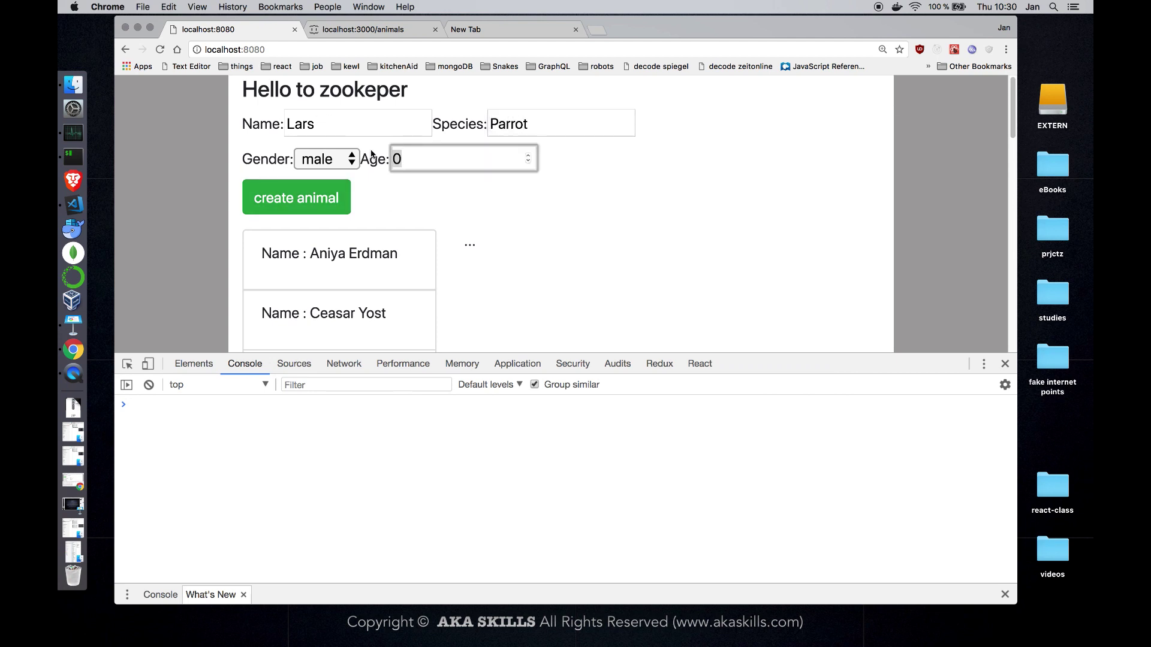
{"action": "type", "text": "10"}
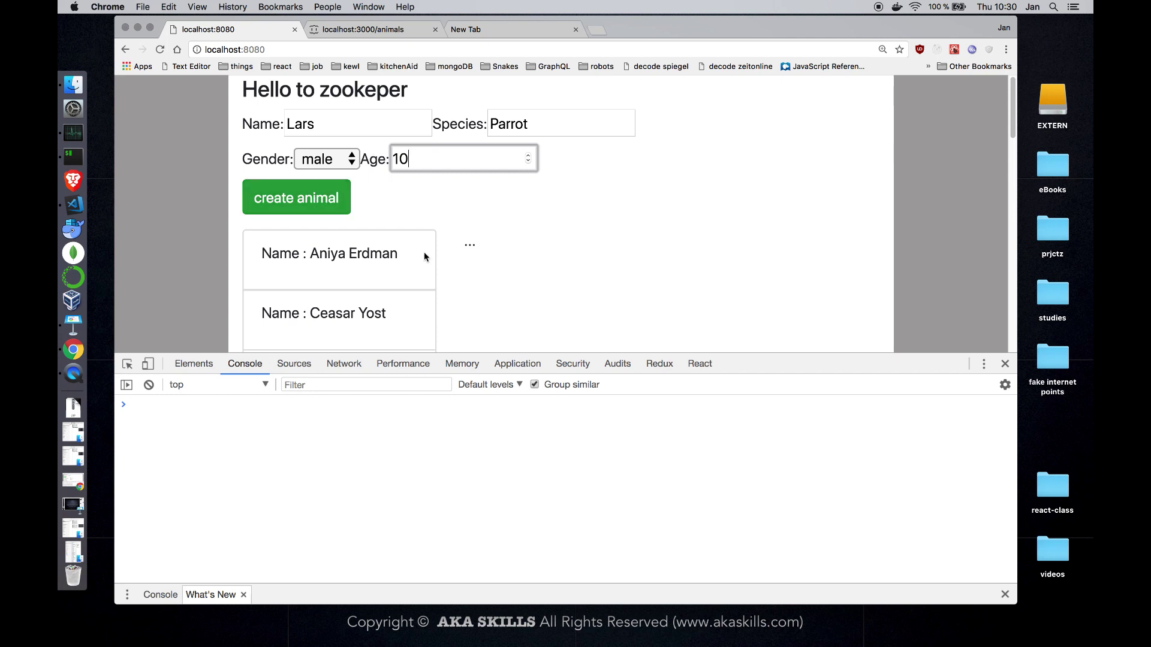
{"action": "scroll", "coordinate": [424, 253], "scroll_direction": "down", "scroll_amount": 10}
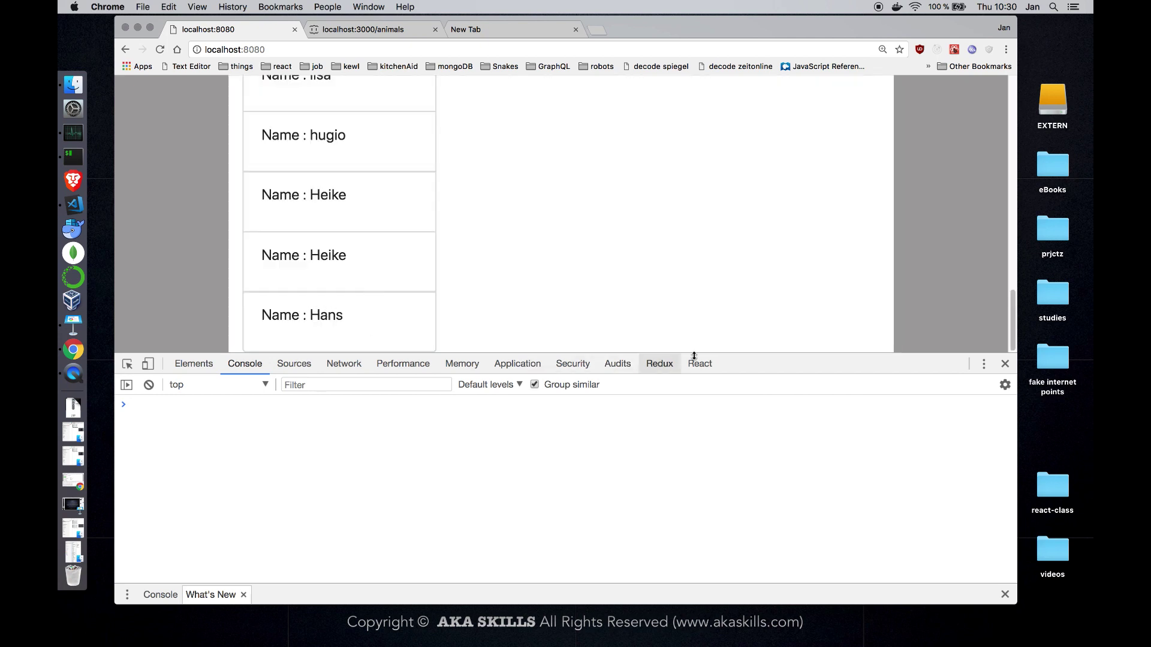
{"action": "left_click_drag", "start_coordinate": [693, 355], "coordinate": [739, 412]}
{"action": "scroll", "coordinate": [450, 296], "scroll_direction": "up", "scroll_amount": 5}
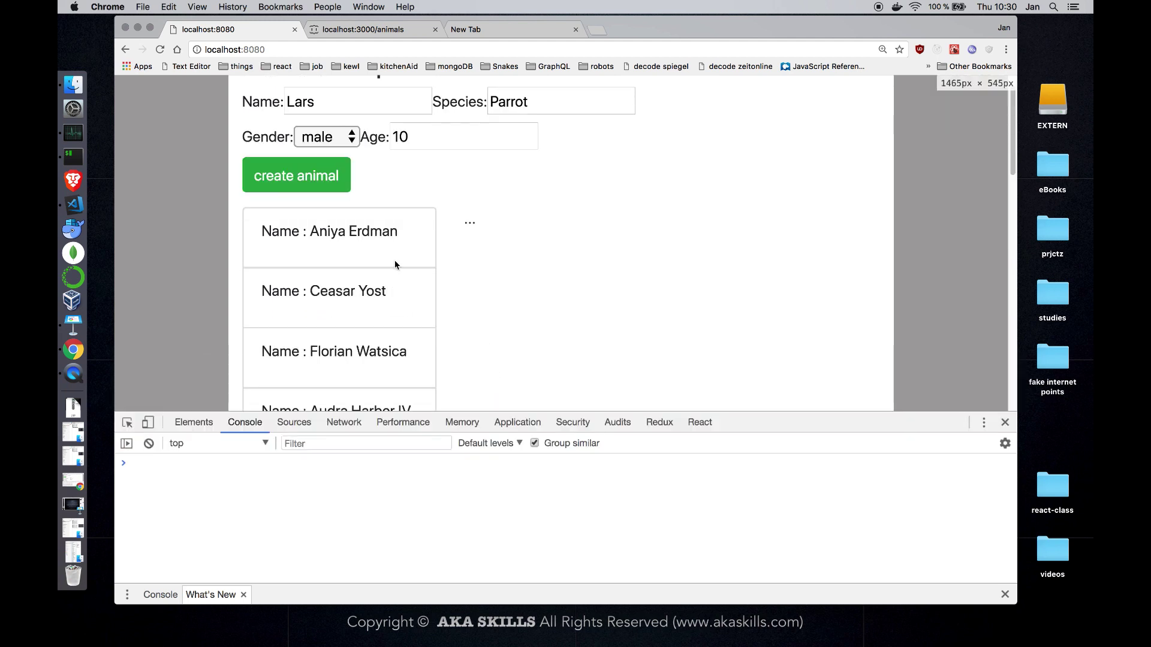
{"action": "left_click", "coordinate": [320, 183]}
{"action": "scroll", "coordinate": [502, 494], "scroll_direction": "up", "scroll_amount": 2}
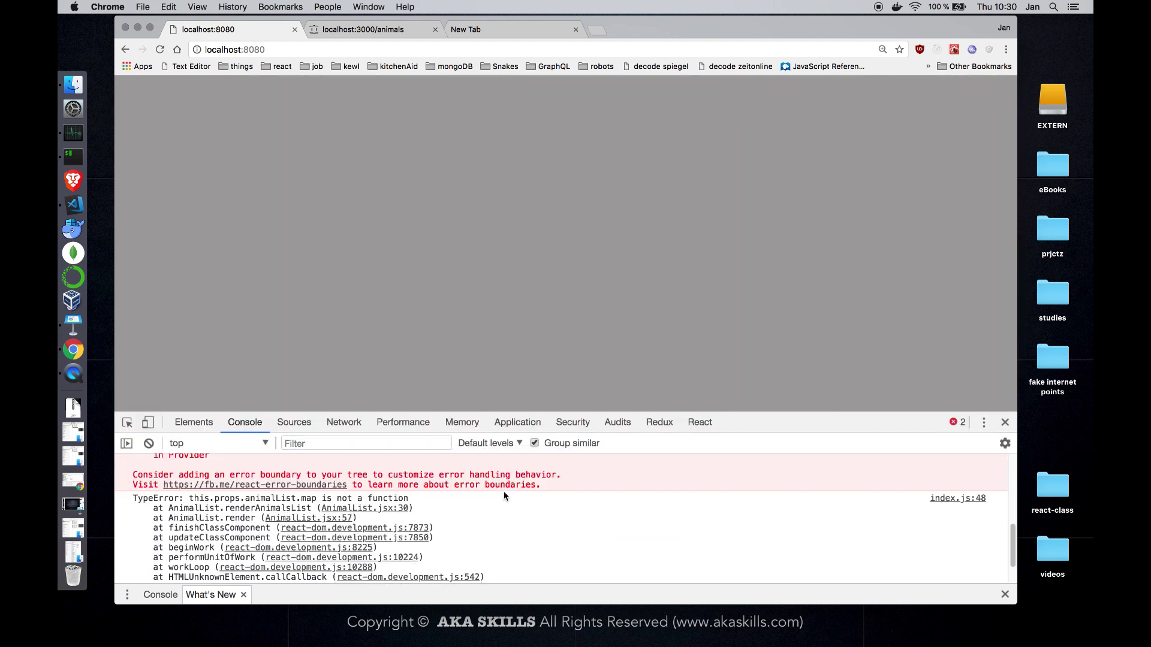
{"action": "scroll", "coordinate": [501, 494], "scroll_direction": "up", "scroll_amount": 3}
{"action": "scroll", "coordinate": [501, 493], "scroll_direction": "up", "scroll_amount": 2}
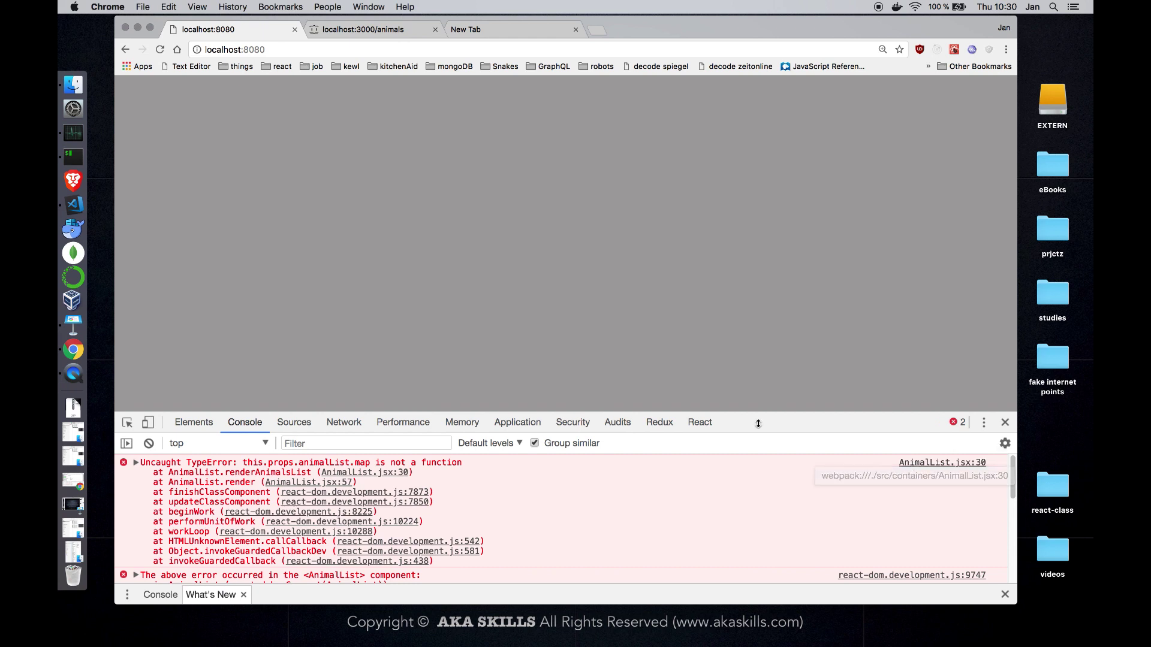
- Bring fetchAnimalsReducer.js back to the front in Visual Studio Code
{"action": "left_click", "coordinate": [76, 206]}
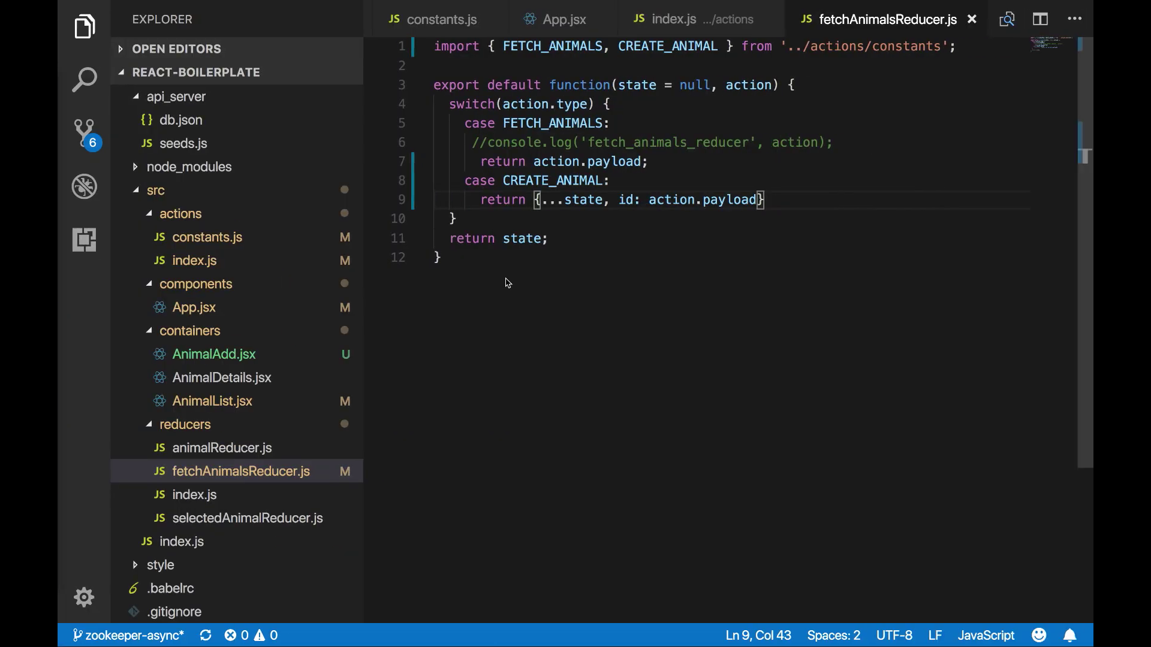
- Select the returned object's opening brace in fetchAnimalsReducer.js, leaving the code unchanged
{"action": "left_click", "coordinate": [722, 272]}
{"action": "double_click", "coordinate": [539, 200]}
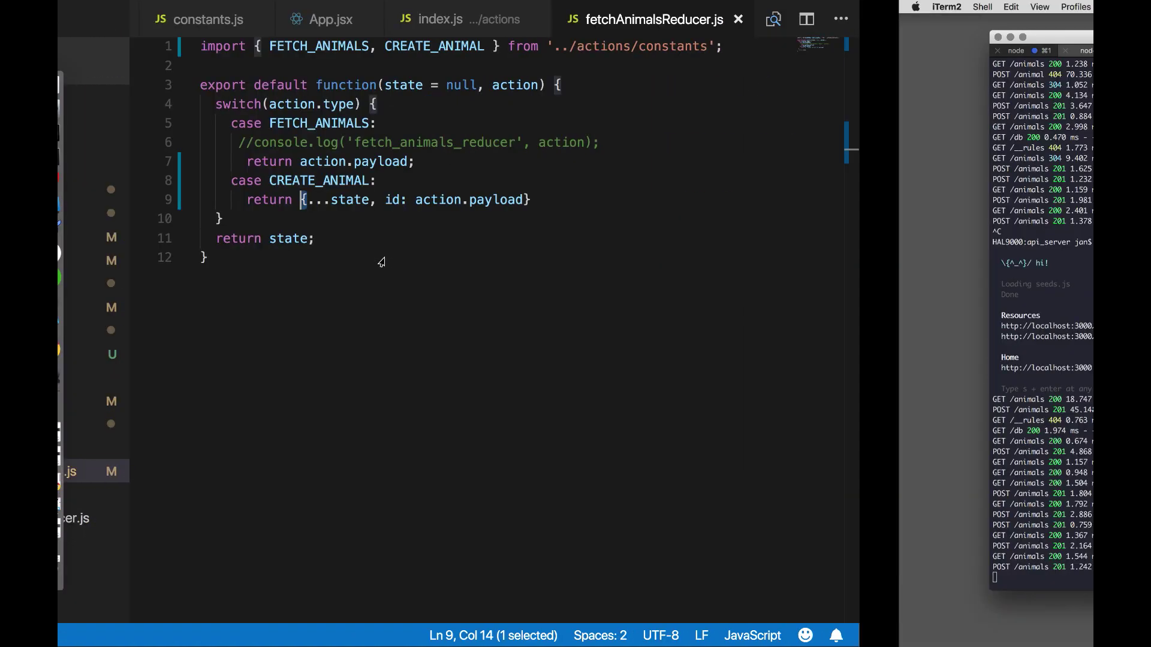
{"action": "key", "text": "ctrl+Left"}
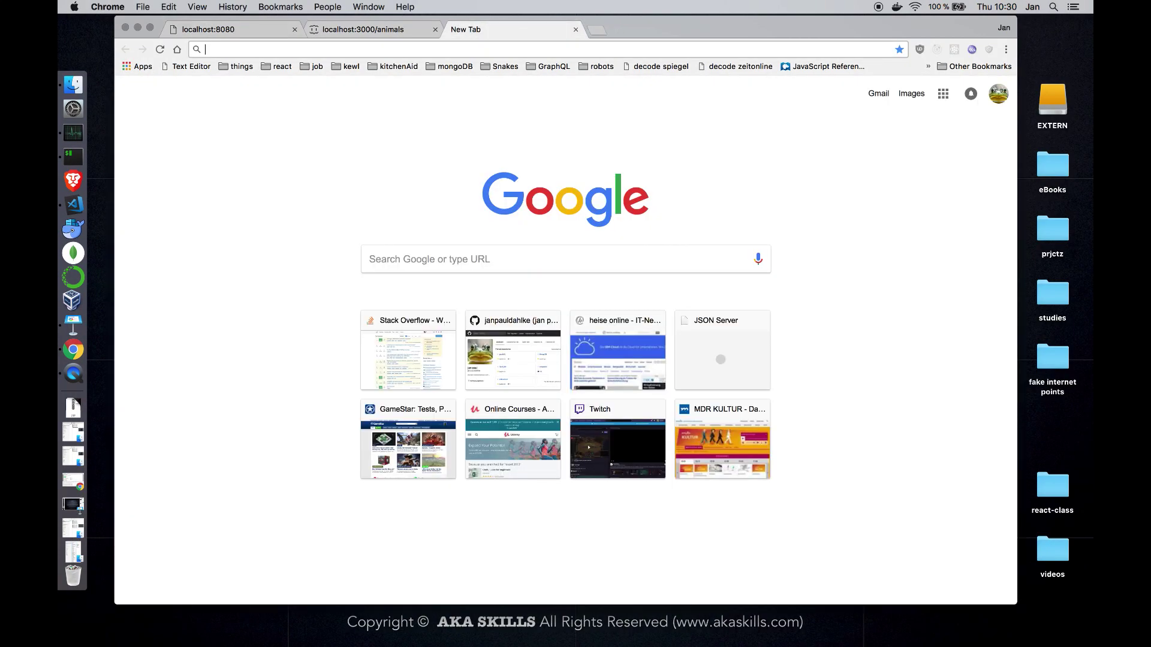
{"action": "type", "text": "map("}
- Enter the search 'mdn map()' in the new tab's address bar
{"action": "key", "text": "BackSpace"}
{"action": "key", "text": "BackSpace"}
{"action": "key", "text": "BackSpace"}
{"action": "type", "text": "mdn map"}
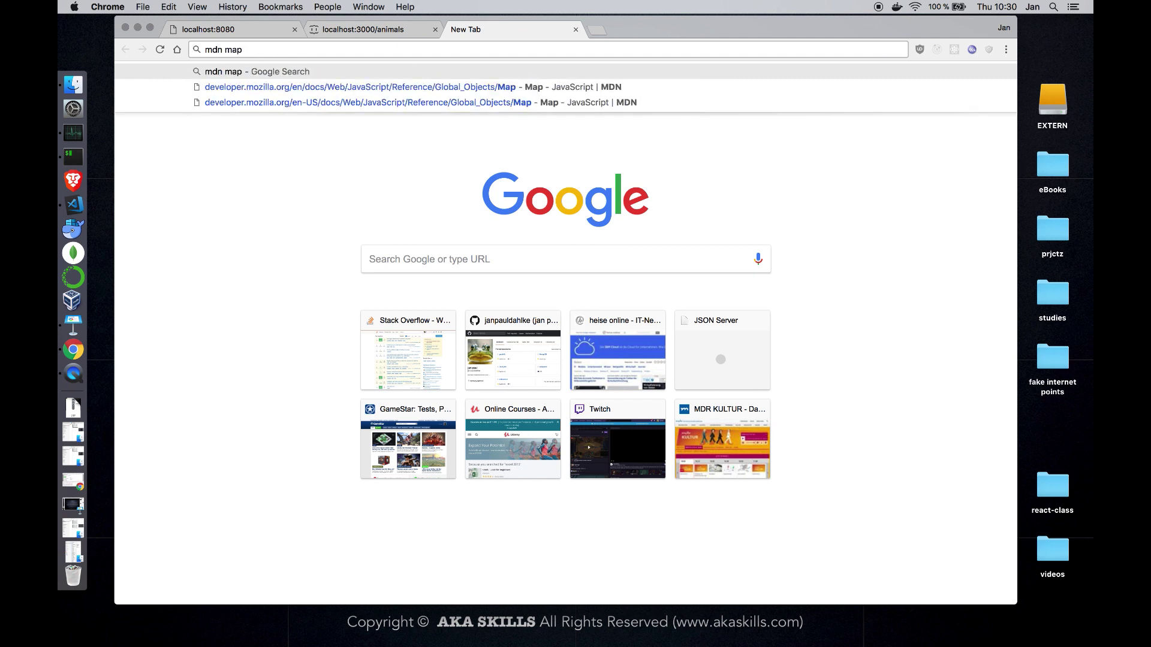
{"action": "type", "text": "()"}
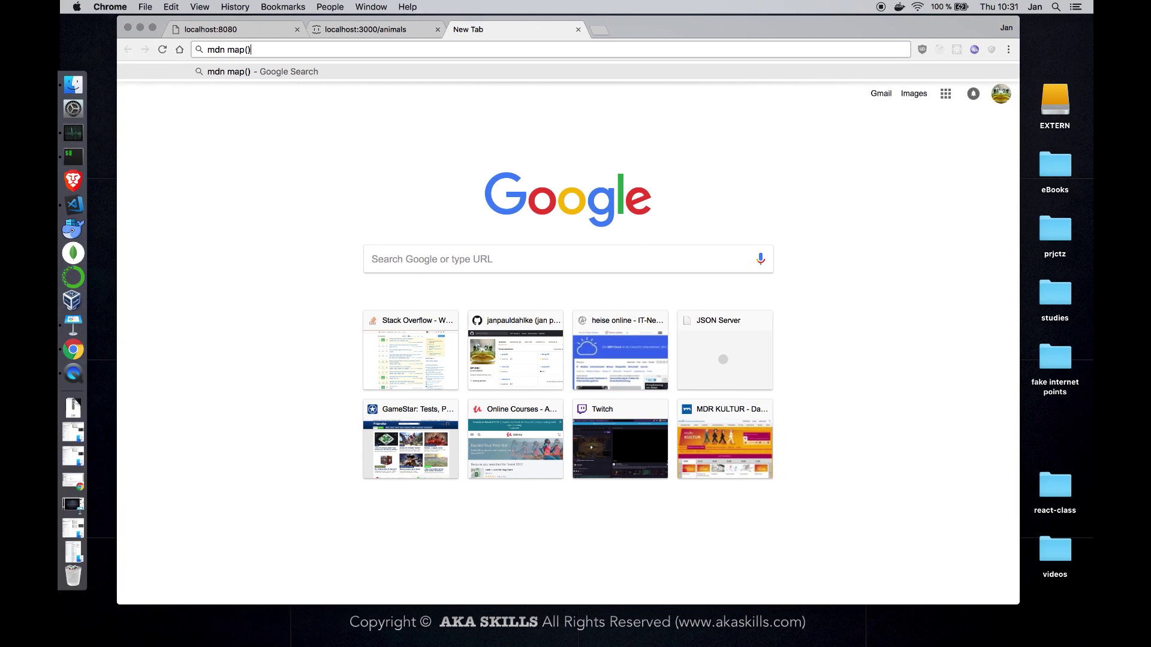
{"action": "left_click", "coordinate": [77, 207]}
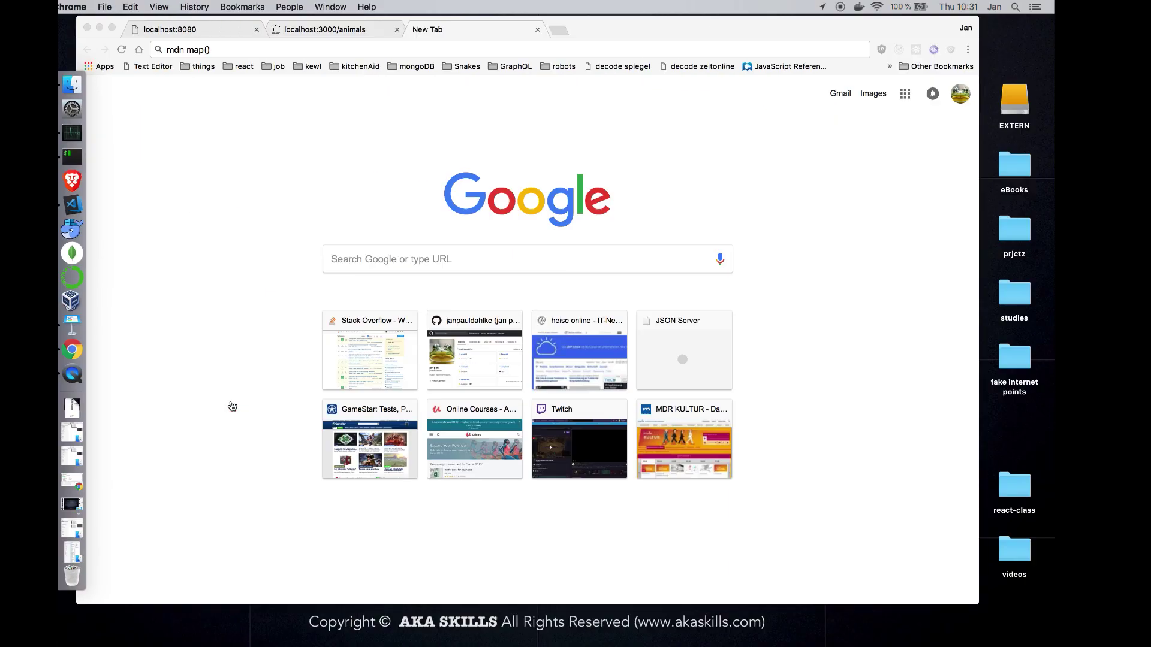
- Recheck the map error on the localhost:8080 tab, then open AnimalList.jsx
{"action": "left_click", "coordinate": [241, 38]}
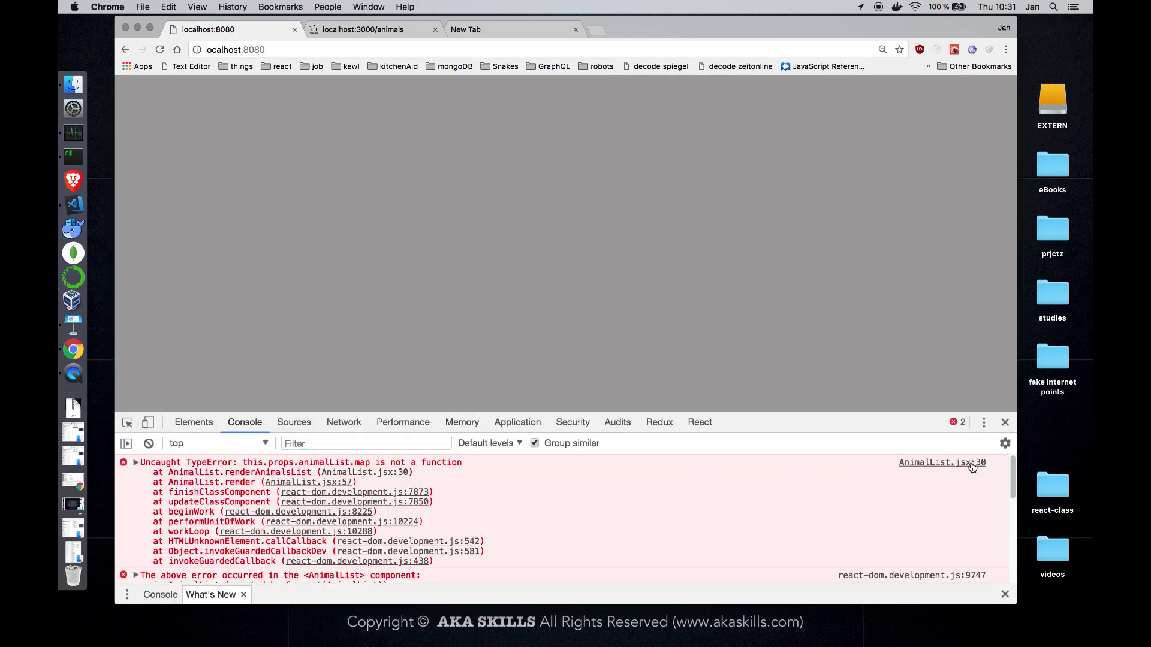
{"action": "left_click", "coordinate": [72, 205]}
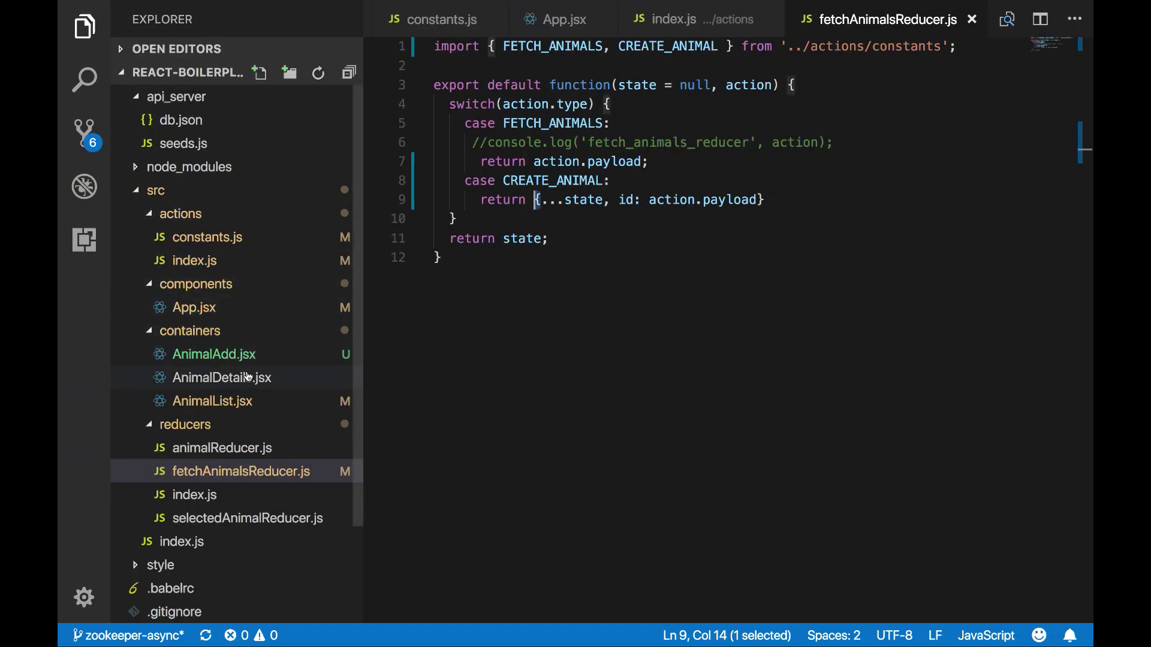
{"action": "left_click", "coordinate": [213, 402]}
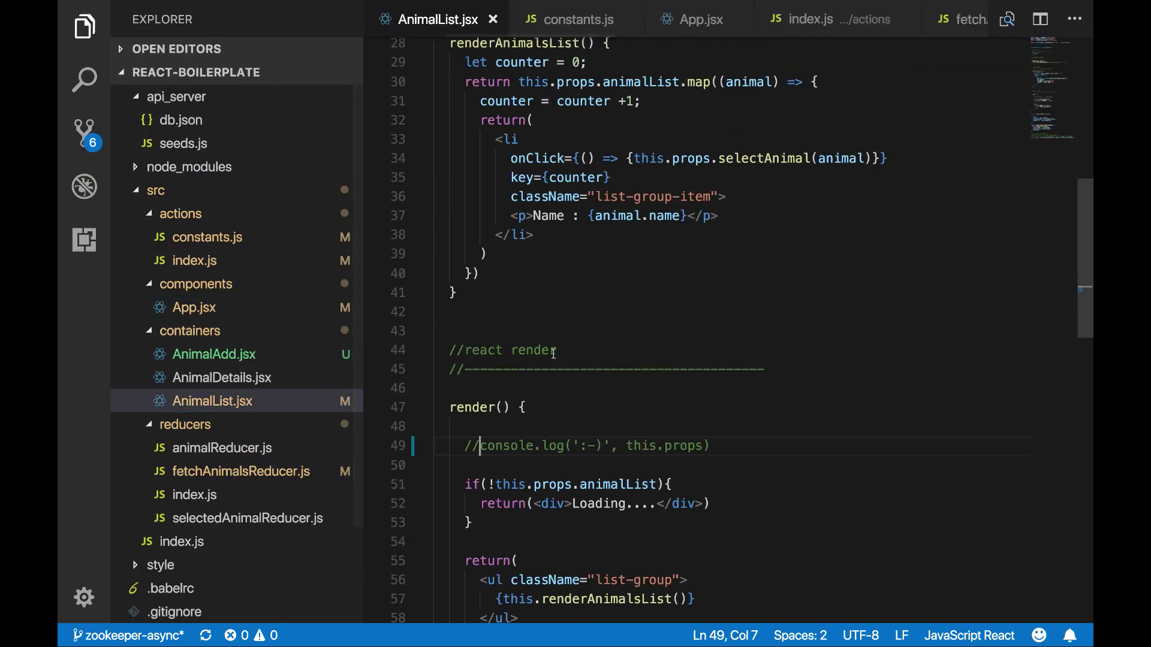
{"action": "scroll", "coordinate": [617, 389], "scroll_direction": "up", "scroll_amount": 5}
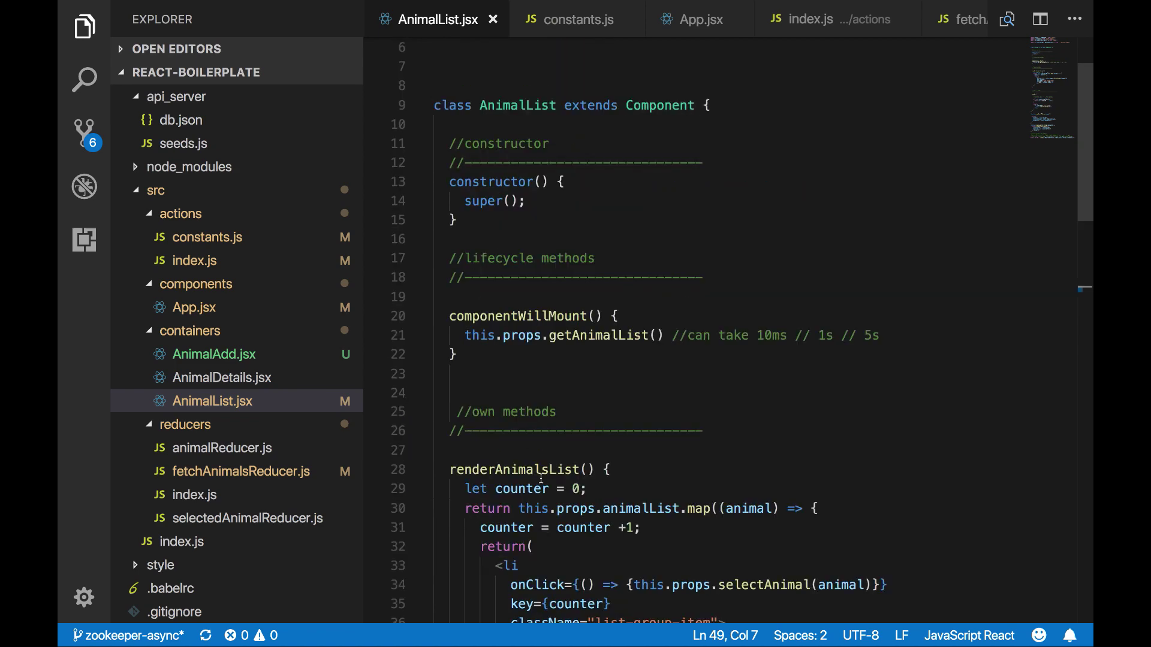
{"action": "scroll", "coordinate": [581, 495], "scroll_direction": "down", "scroll_amount": 1}
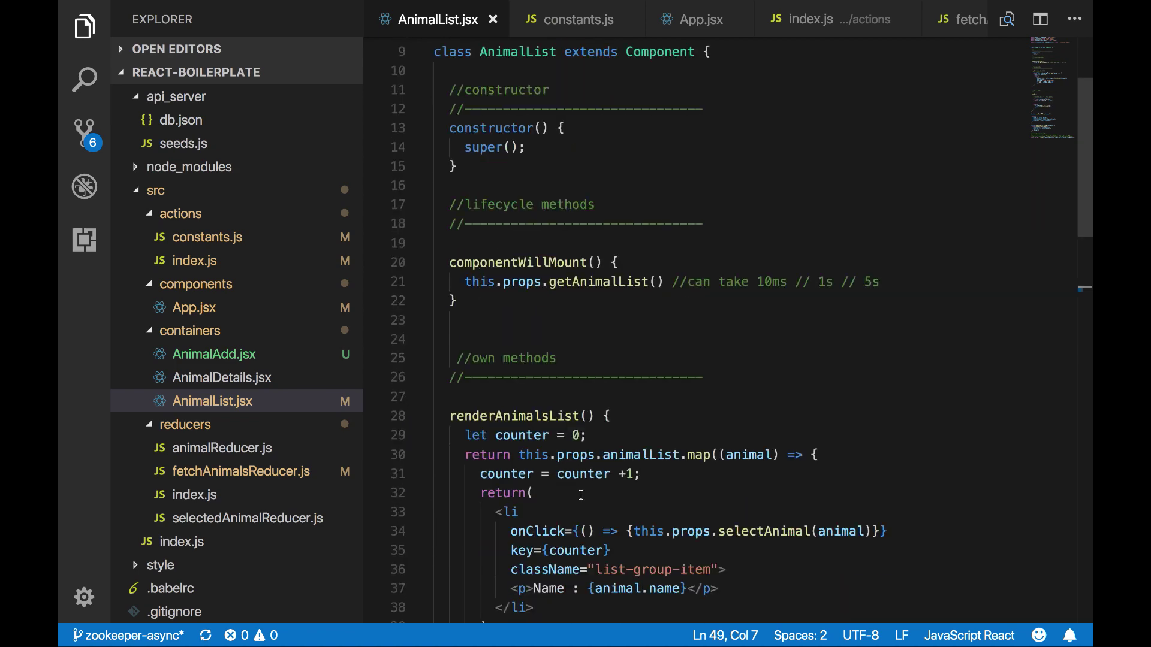
- Add import * as _ from 'lodash' below the redux import and save AnimalList.jsx
{"action": "left_click", "coordinate": [627, 440]}
{"action": "scroll", "coordinate": [668, 360], "scroll_direction": "up", "scroll_amount": 2}
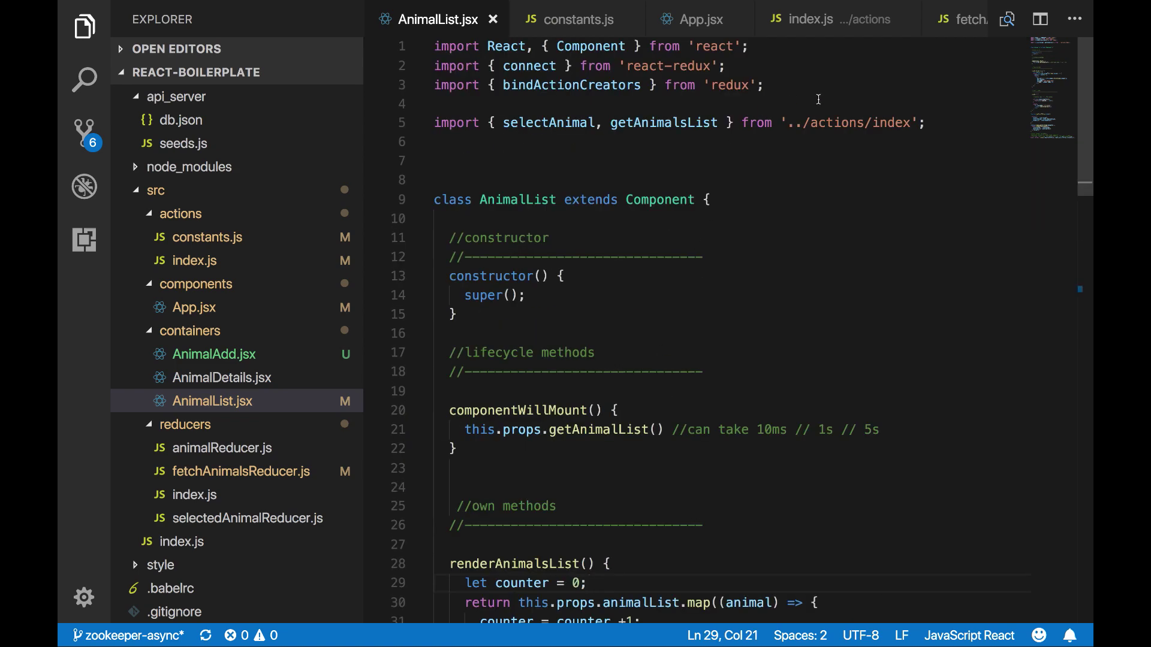
{"action": "left_click", "coordinate": [844, 85]}
{"action": "key", "text": "Return"}
{"action": "key", "text": "Return"}
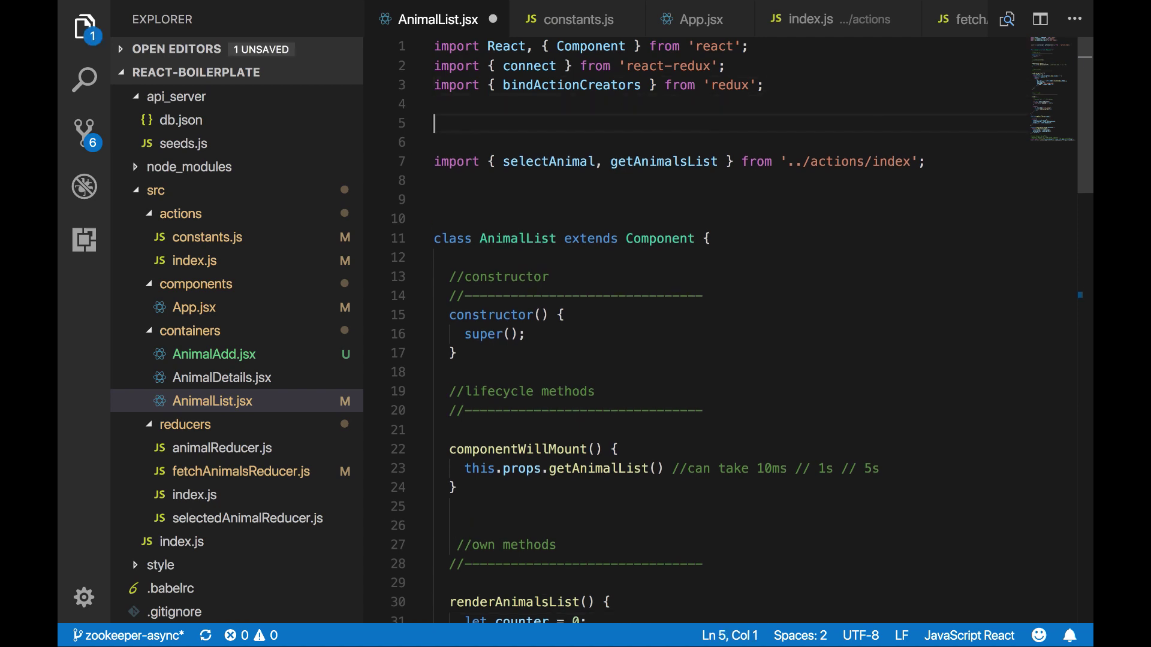
{"action": "type", "text": "imortn"}
{"action": "key", "text": "BackSpace"}
{"action": "key", "text": "BackSpace"}
{"action": "key", "text": "BackSpace"}
{"action": "type", "text": "p"}
{"action": "key", "text": "BackSpace"}
{"action": "type", "text": "port "}
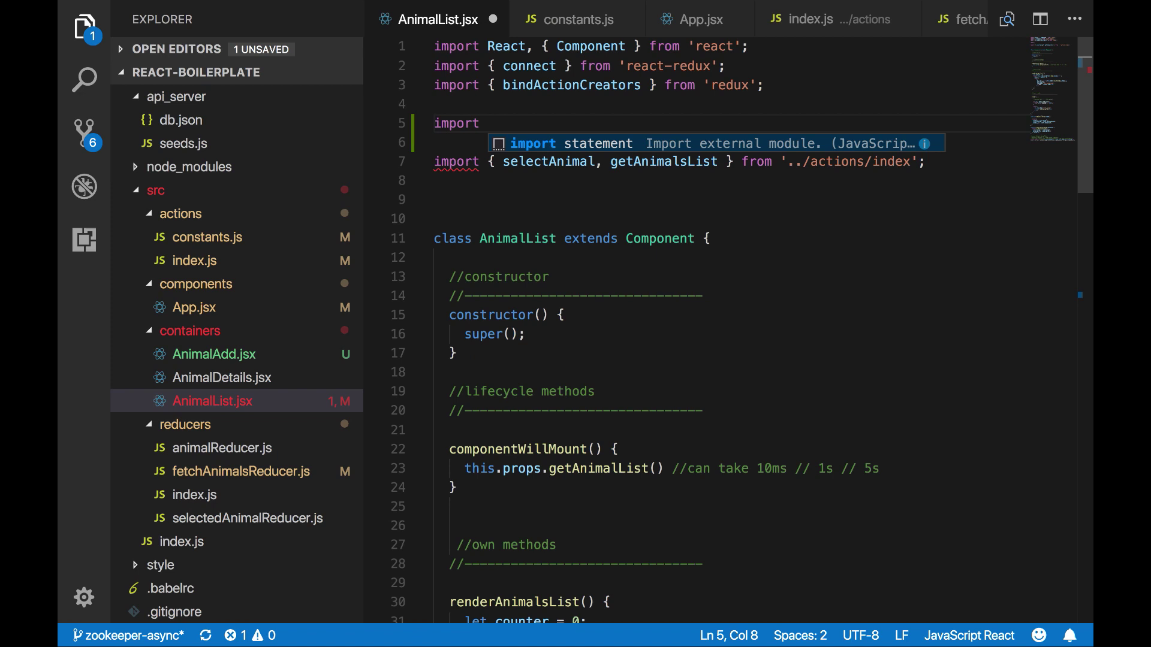
{"action": "type", "text": "* as "}
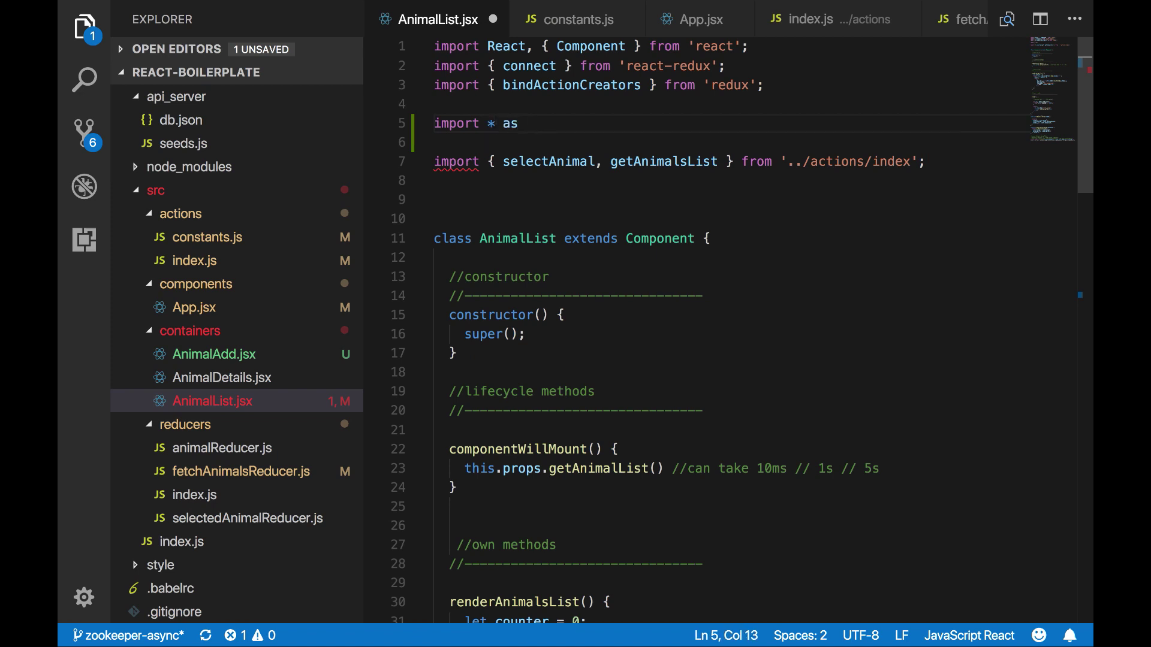
{"action": "type", "text": "_ from "}
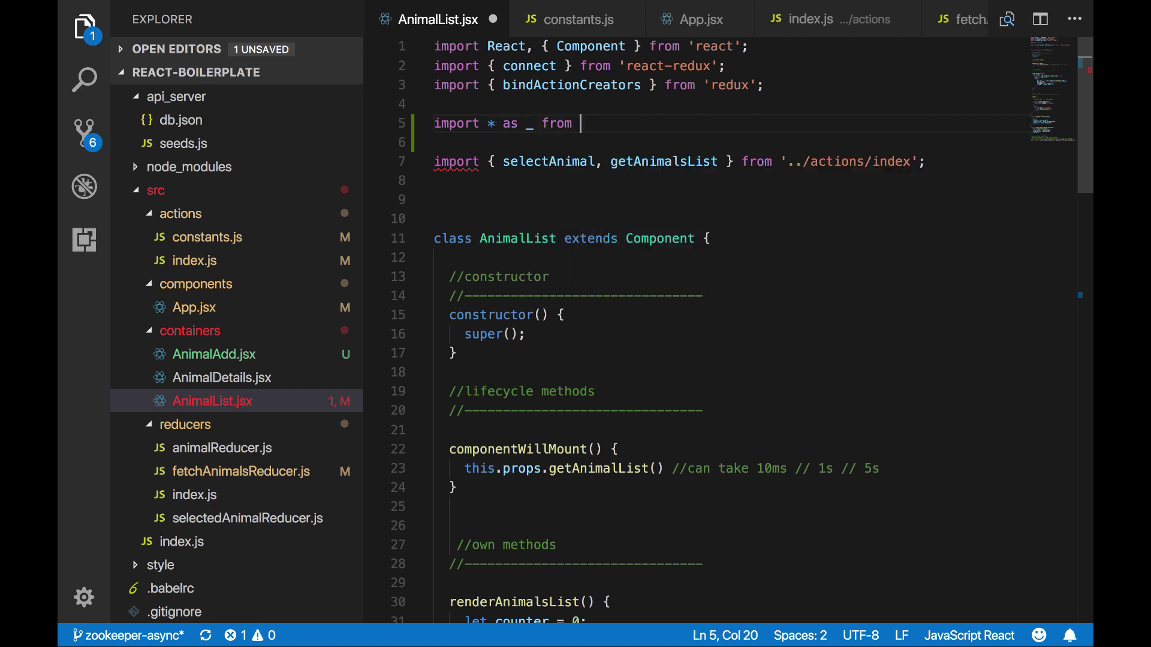
{"action": "type", "text": "''"}
{"action": "key", "text": "Left"}
{"action": "type", "text": "l"}
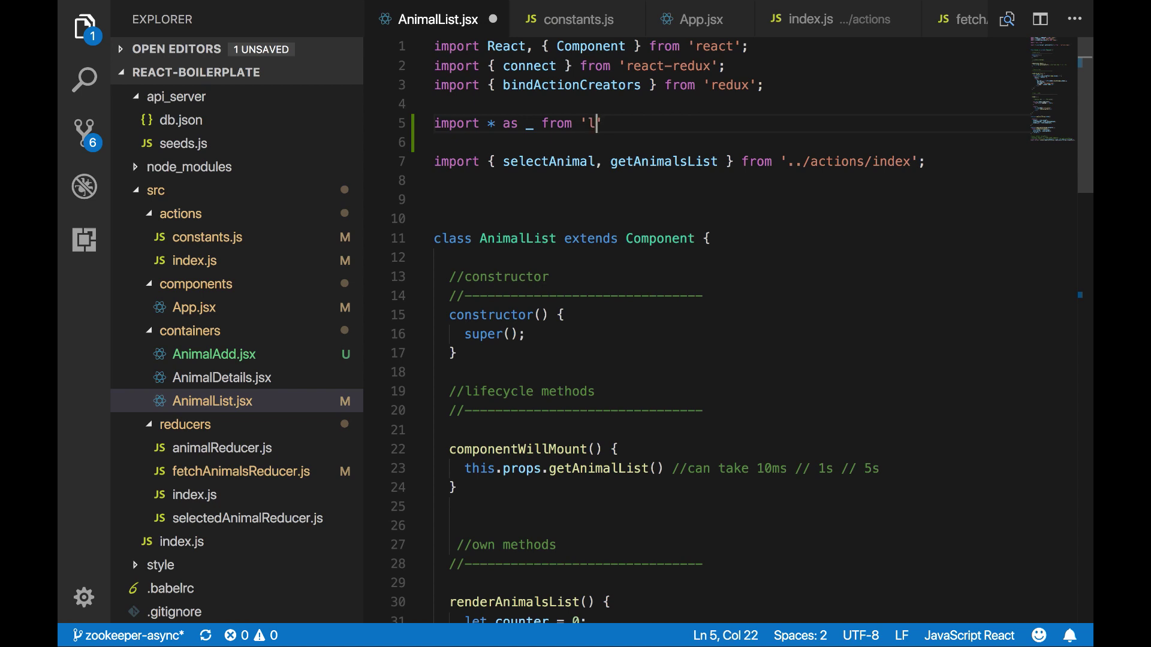
{"action": "type", "text": "od"}
{"action": "type", "text": "ash"}
{"action": "key", "text": "shift+Right"}
{"action": "key", "text": "Right"}
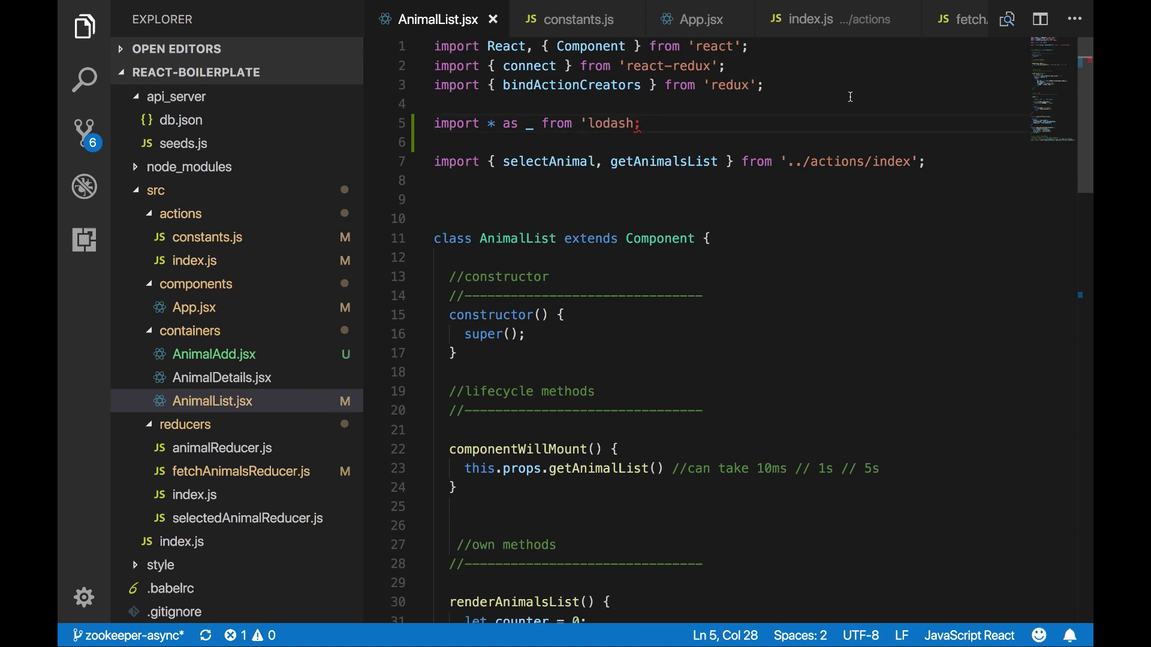
{"action": "key", "text": "BackSpace"}
{"action": "type", "text": "';"}
{"action": "key", "text": "ctrl+s"}
{"action": "scroll", "coordinate": [821, 322], "scroll_direction": "down", "scroll_amount": 2}
{"action": "scroll", "coordinate": [821, 322], "scroll_direction": "down", "scroll_amount": 4}
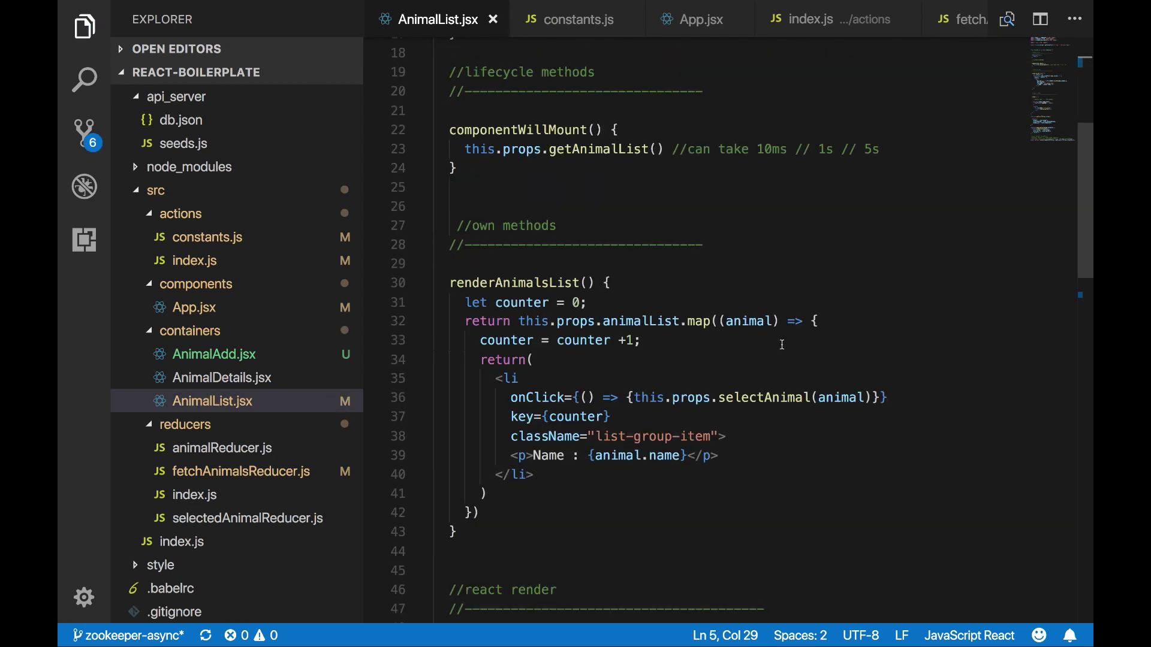
{"action": "left_click", "coordinate": [623, 304]}
- Add a blank line, comment out the old map-based return line, and save
{"action": "key", "text": "Return"}
{"action": "type", "text": "re"}
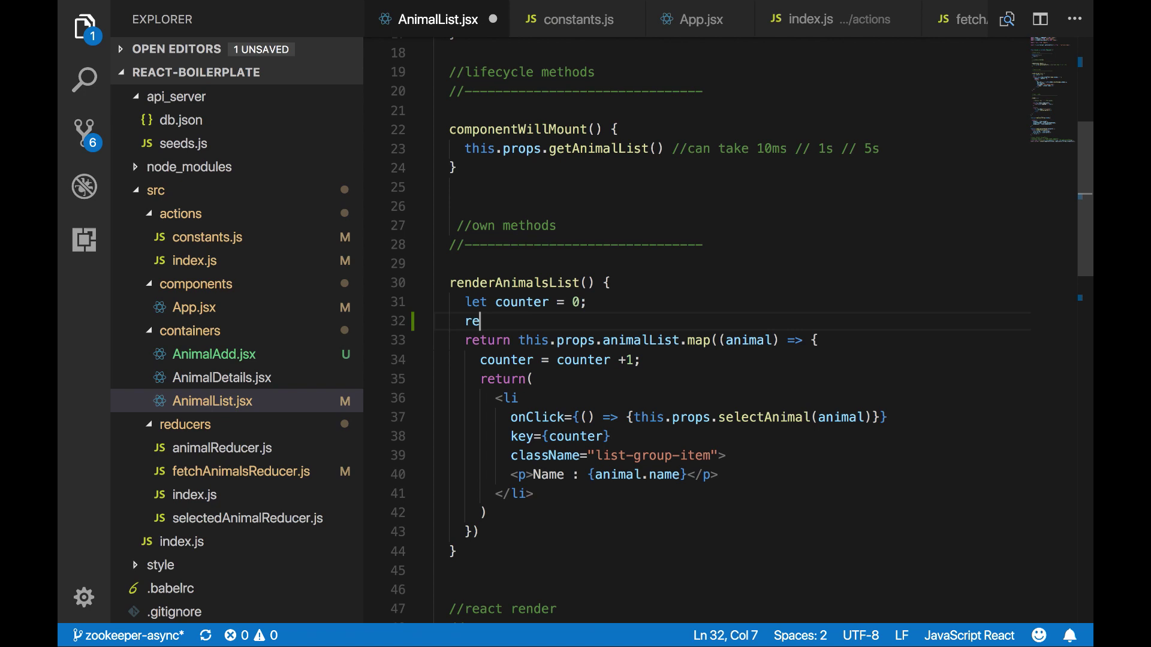
{"action": "type", "text": "turn"}
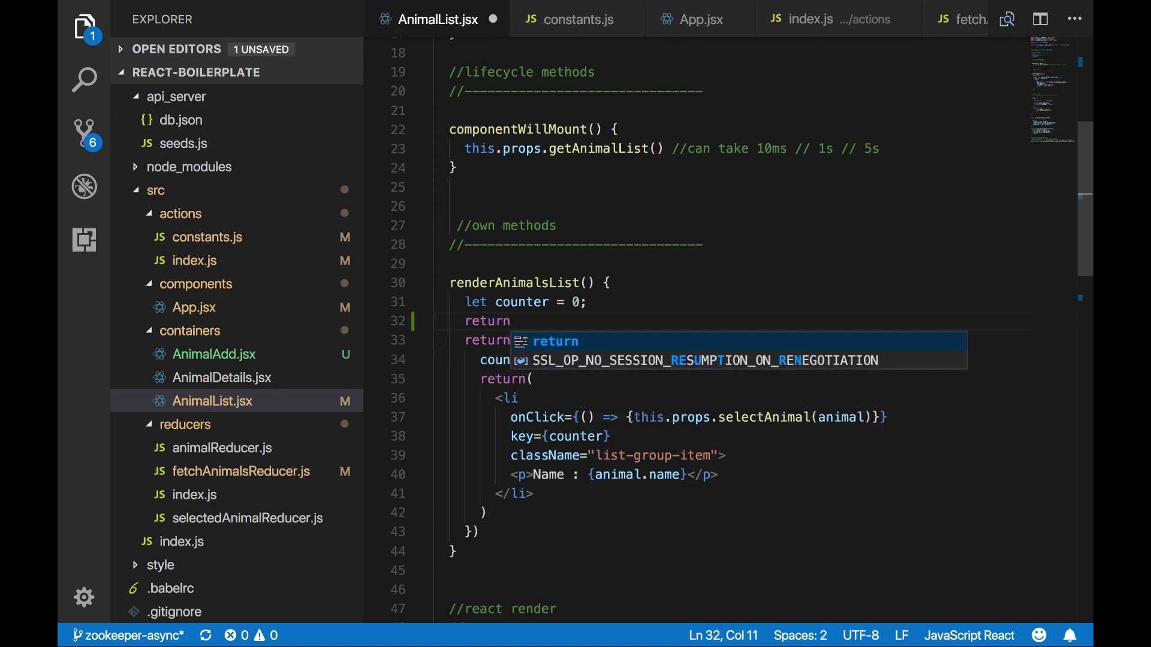
{"action": "key", "text": "Escape"}
{"action": "key", "text": "Down"}
{"action": "key", "text": "Home"}
{"action": "key", "text": "ctrl+slash"}
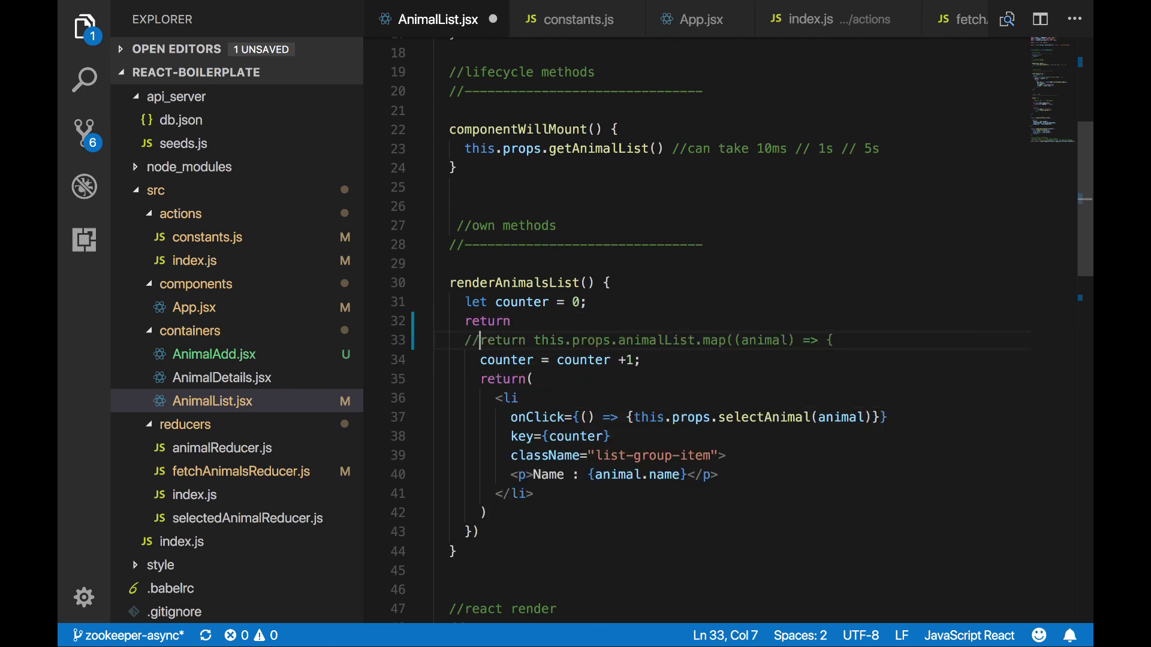
{"action": "key", "text": "ctrl+s"}
{"action": "key", "text": "ctrl+Home"}
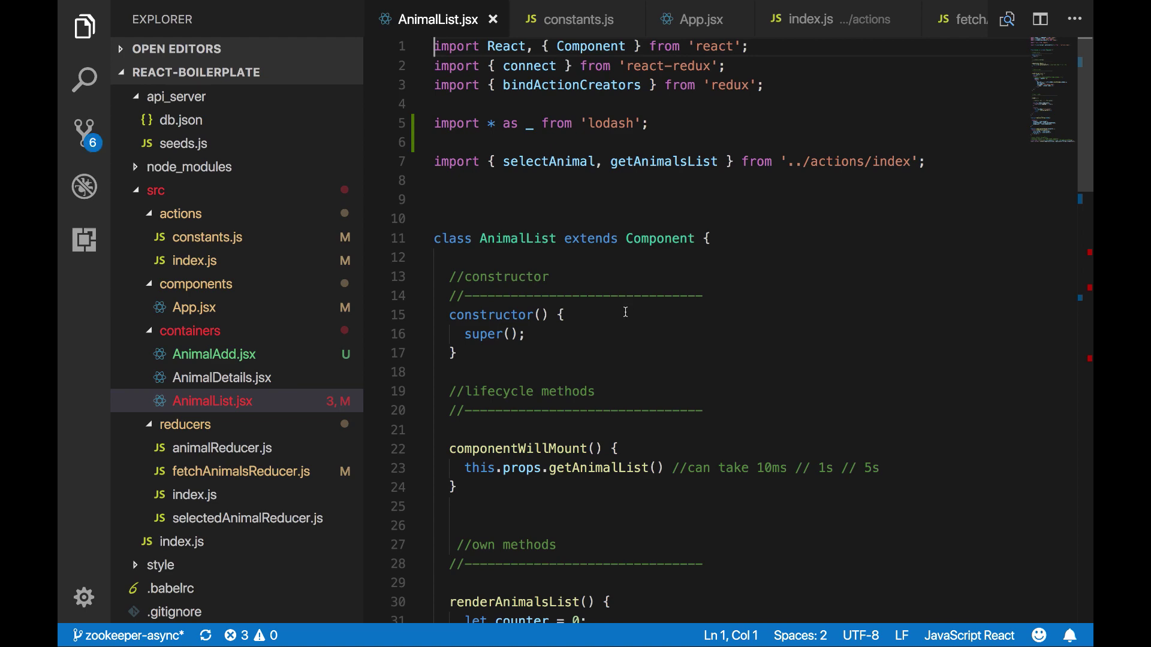
{"action": "scroll", "coordinate": [623, 335], "scroll_direction": "down", "scroll_amount": 10}
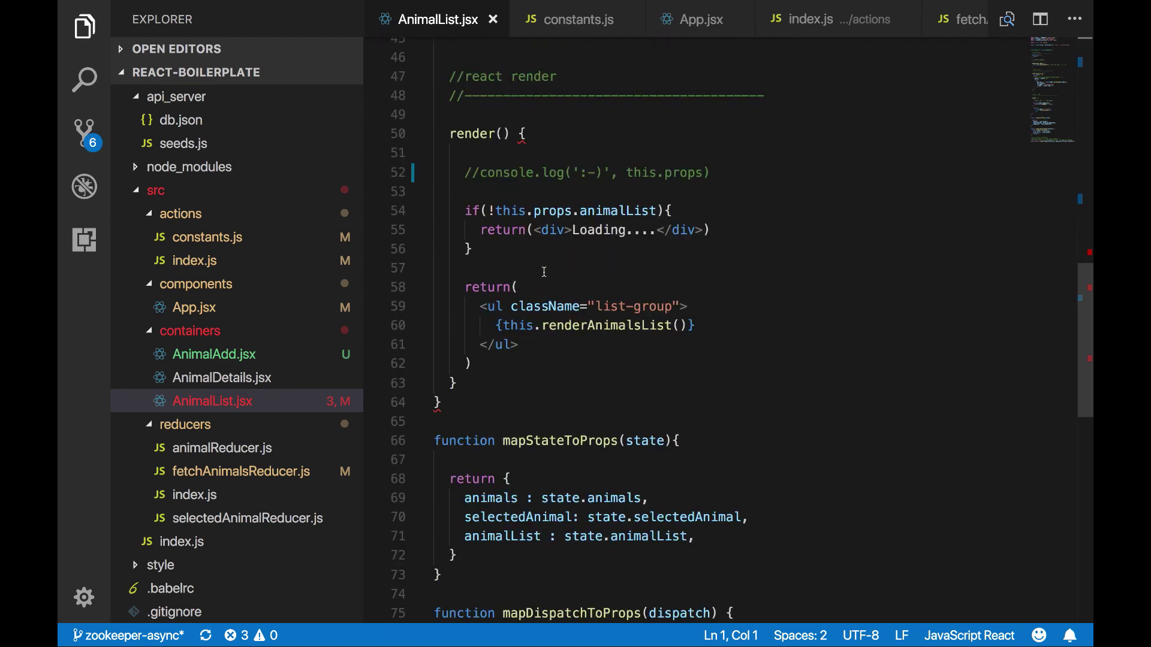
{"action": "scroll", "coordinate": [548, 171], "scroll_direction": "up", "scroll_amount": 5}
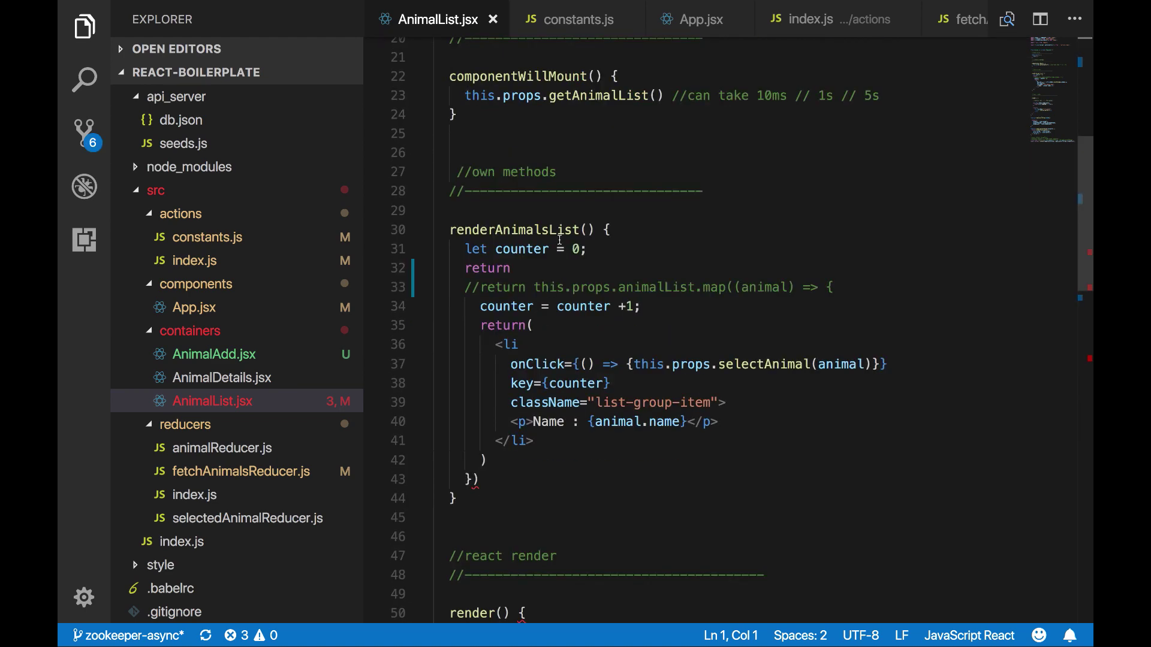
- Write return _.map(this.props.animalList, (animal)=> { on the new line
{"action": "left_click", "coordinate": [545, 272]}
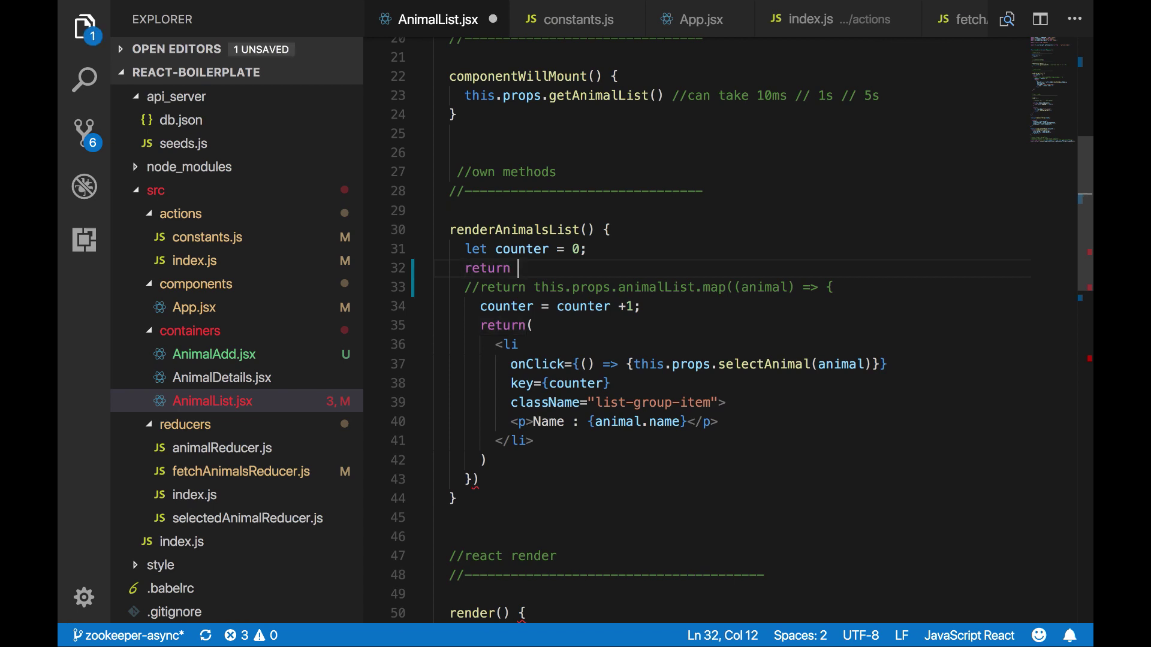
{"action": "type", "text": "_"}
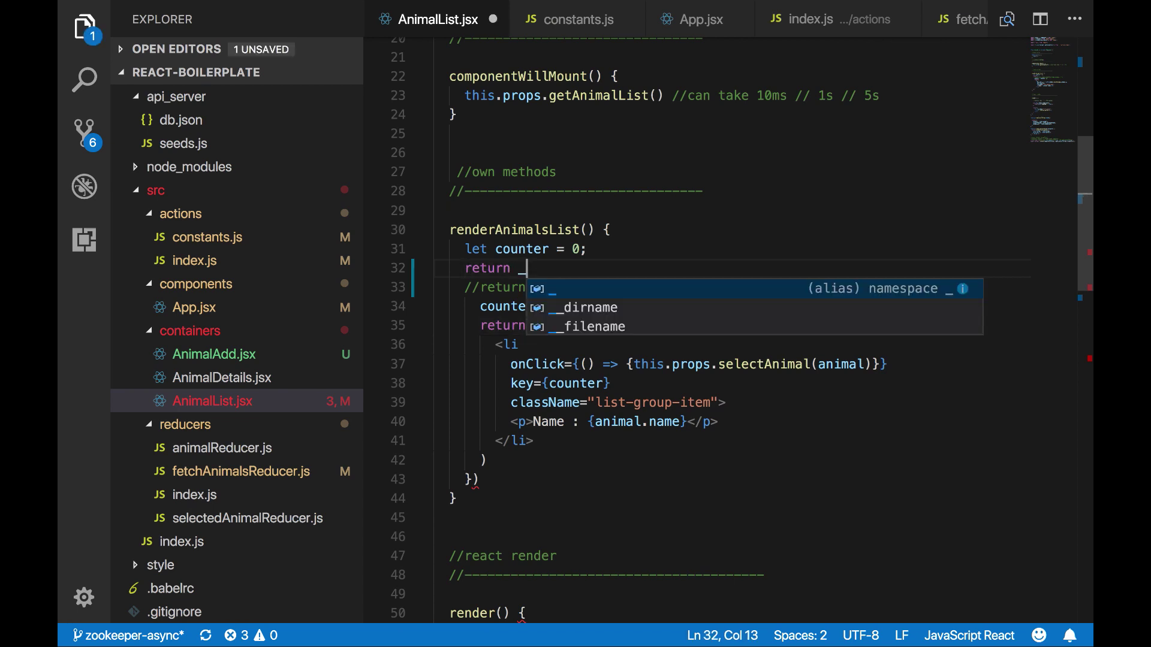
{"action": "type", "text": ".map"}
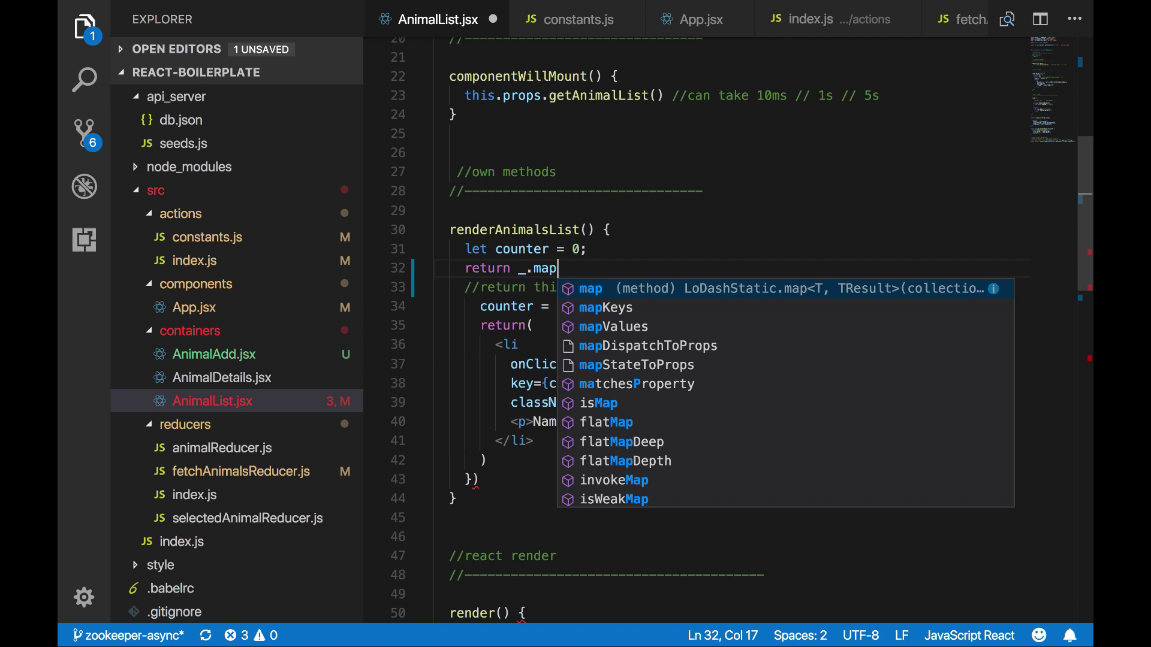
{"action": "type", "text": "("}
{"action": "key", "text": "Escape"}
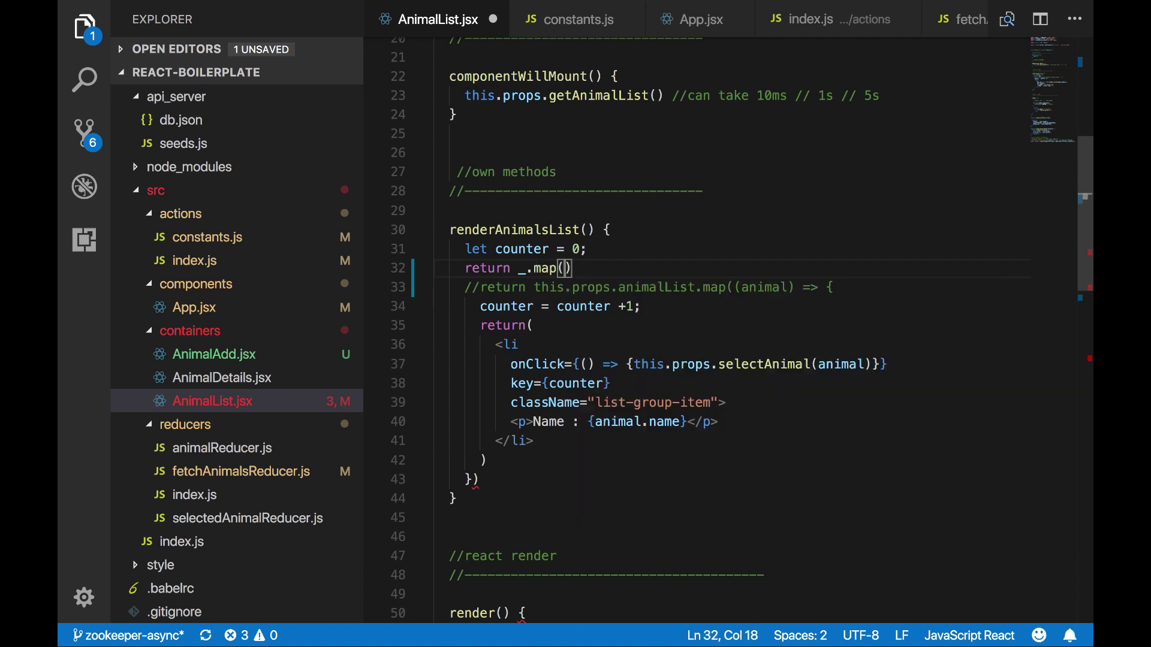
{"action": "type", "text": "this.pr"}
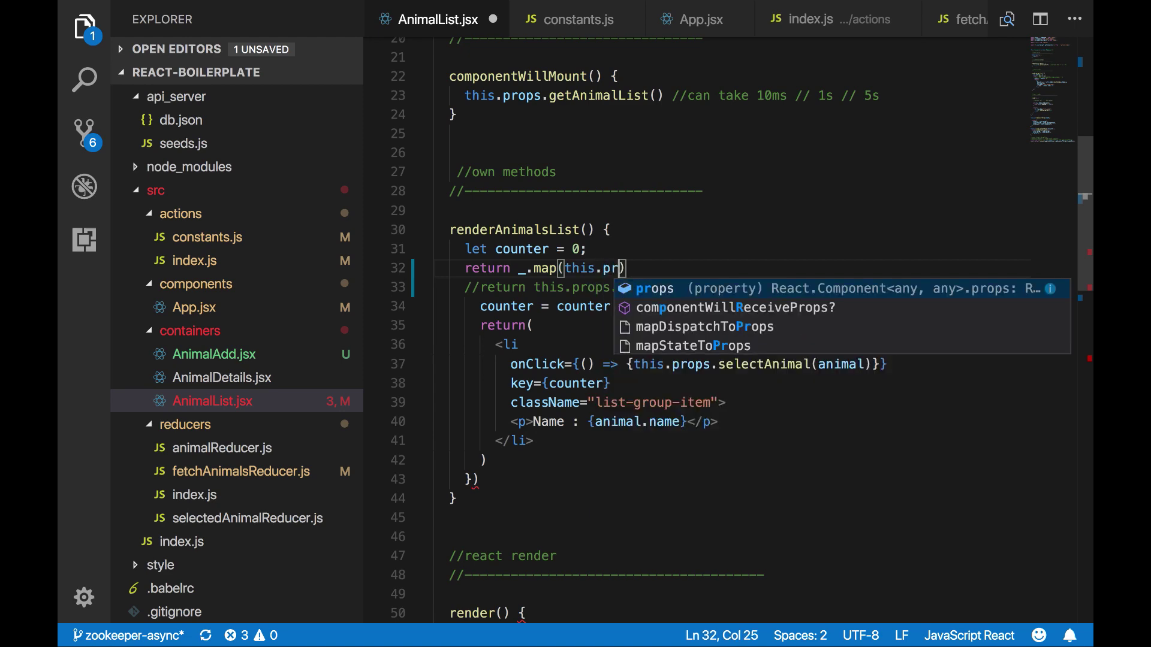
{"action": "type", "text": "ops."}
{"action": "key", "text": "Return"}
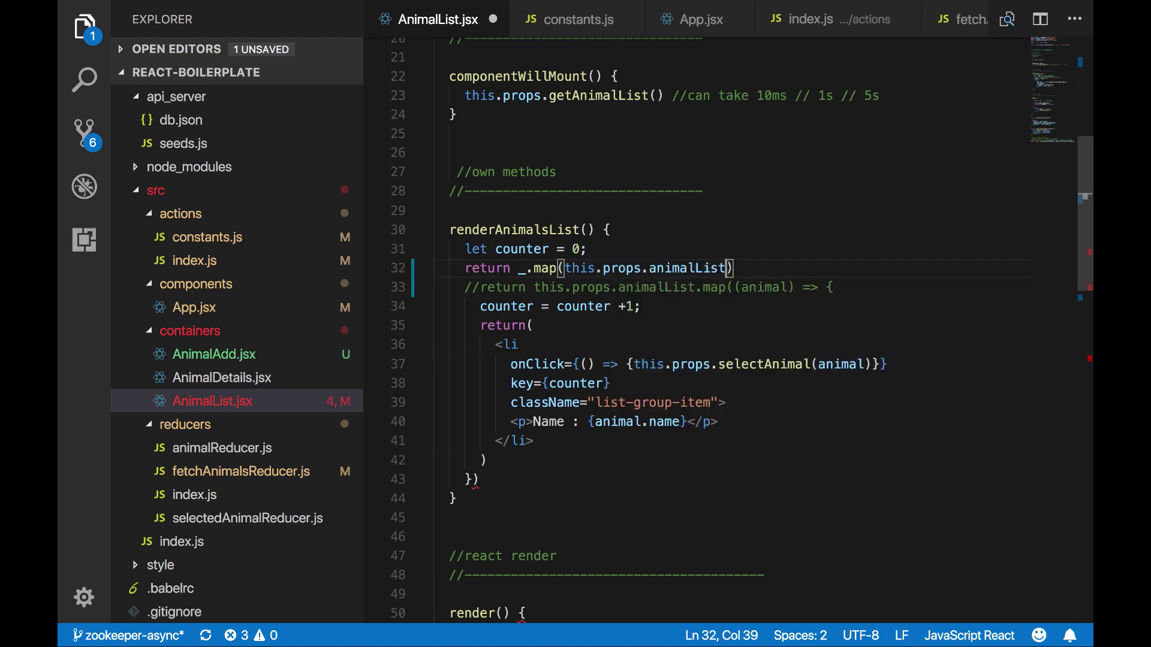
{"action": "type", "text": ", ("}
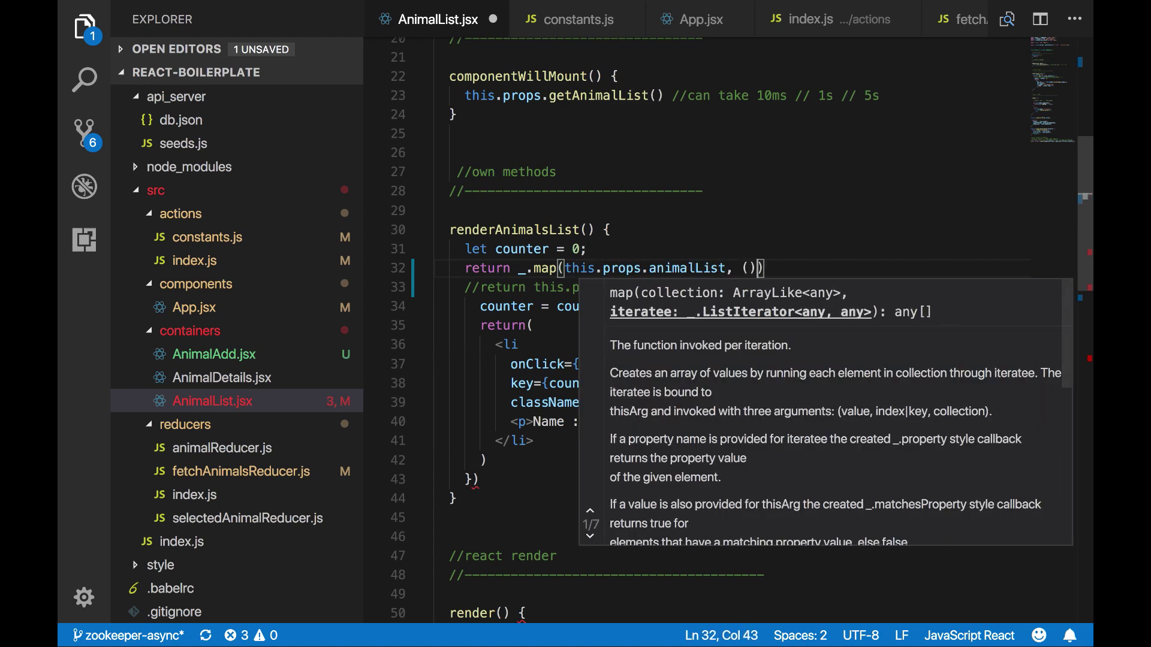
{"action": "type", "text": "a"}
{"action": "key", "text": "Escape"}
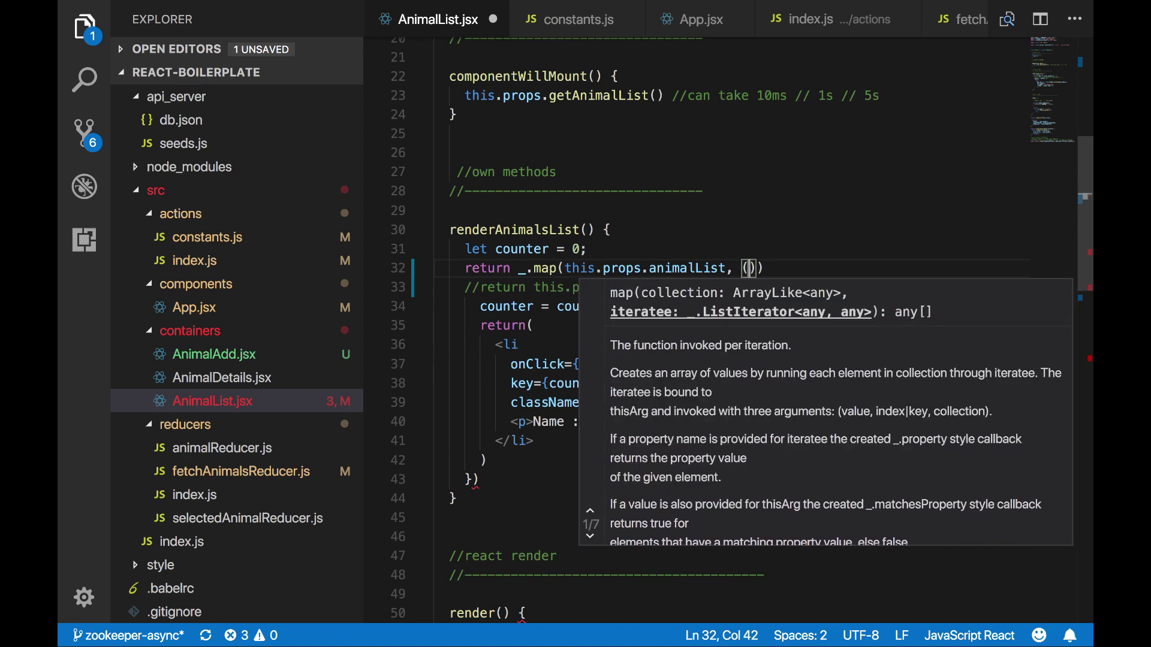
{"action": "type", "text": "an"}
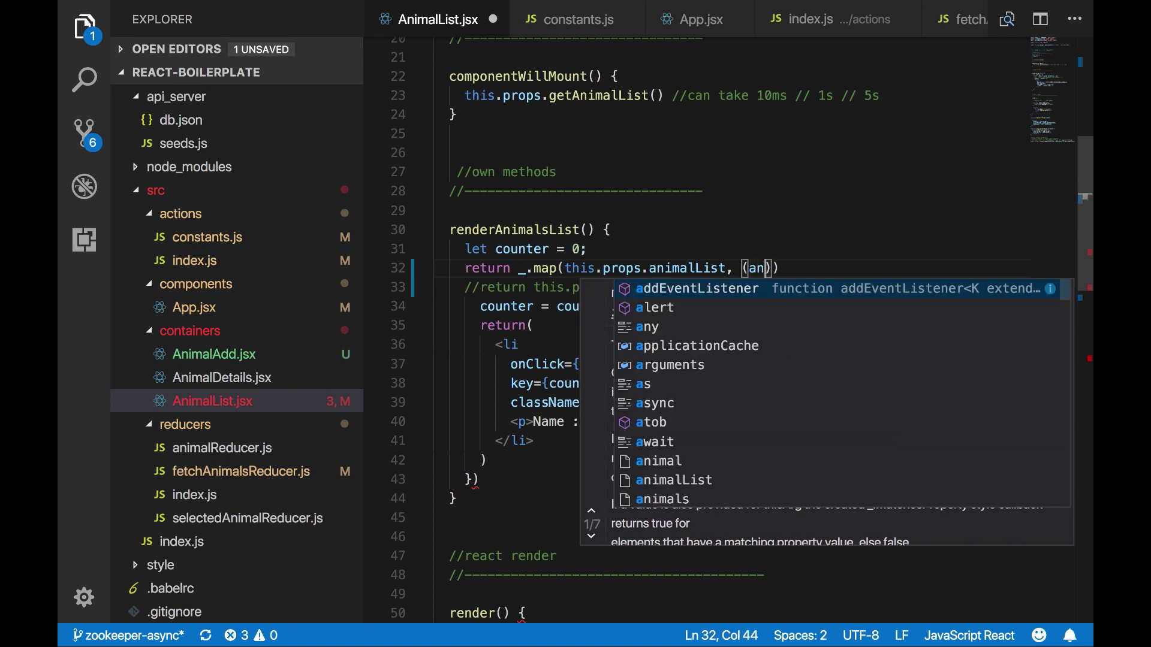
{"action": "type", "text": "imal"}
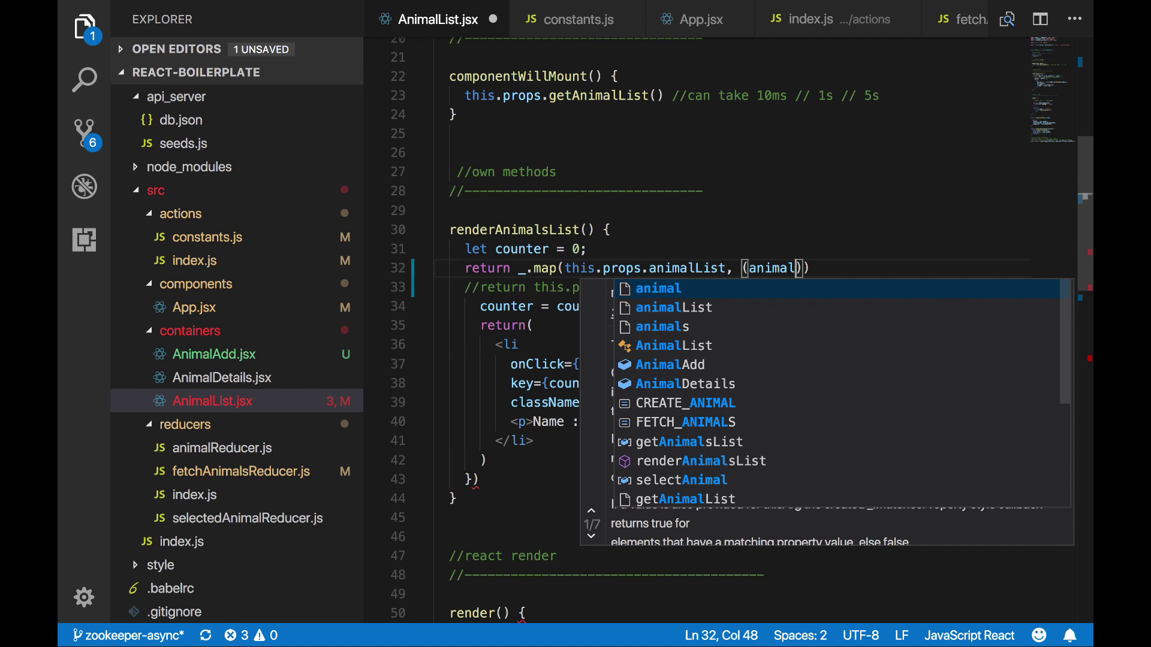
{"action": "type", "text": ")"}
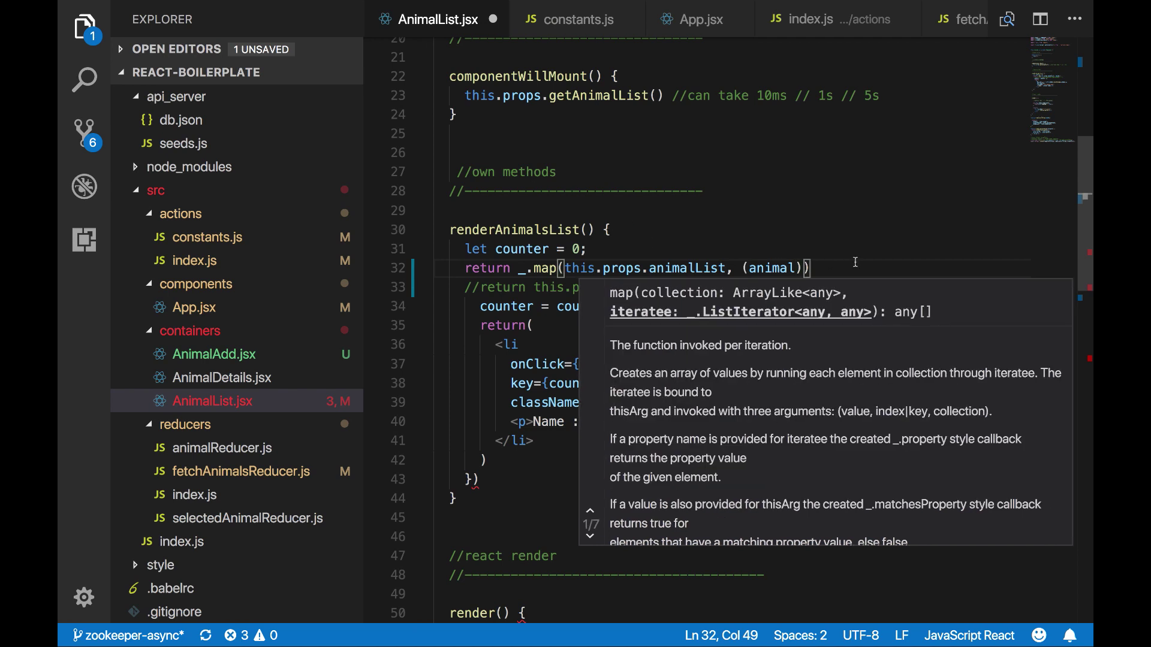
{"action": "type", "text": ")"}
- Check the arrow and brace of the _.map callback and save AnimalList.jsx
{"action": "key", "text": "Down"}
{"action": "key", "text": "Left"}
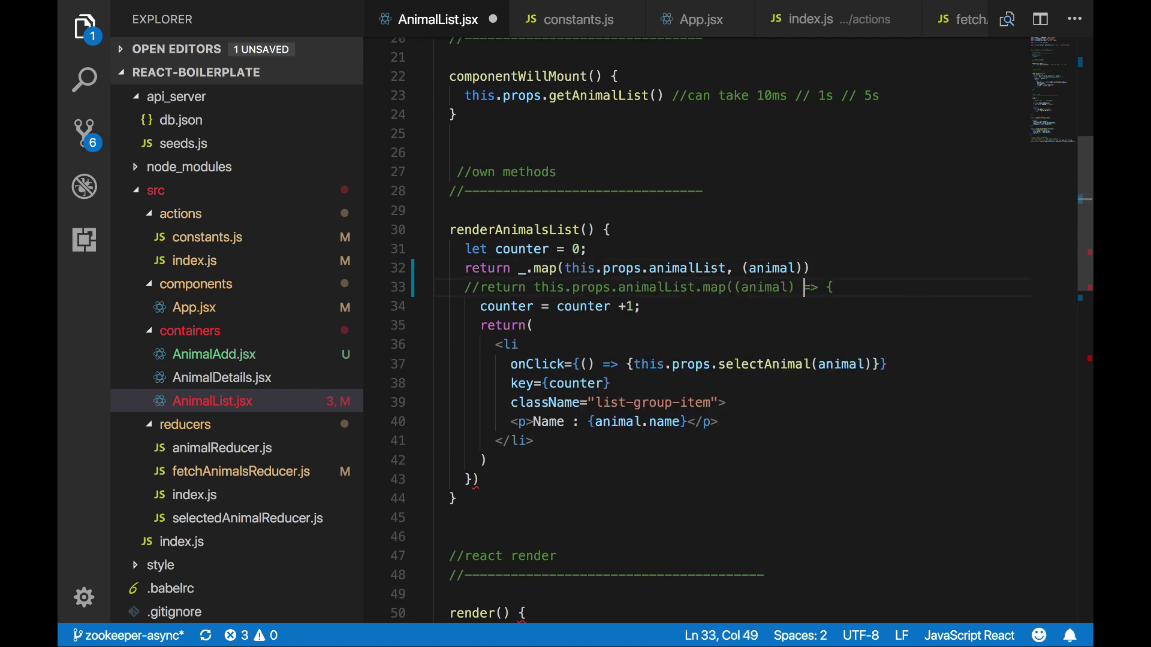
{"action": "key", "text": "shift+Right"}
{"action": "key", "text": "shift+Right"}
{"action": "key", "text": "shift+Right"}
{"action": "key", "text": "shift+Right"}
{"action": "key", "text": "BackSpace"}
{"action": "key", "text": "ctrl+z"}
{"action": "key", "text": "Up"}
{"action": "key", "text": "Left"}
{"action": "type", "text": ")"}
{"action": "key", "text": "shift+Right"}
{"action": "type", "text": "=> {"}
{"action": "key", "text": "ctrl+s"}
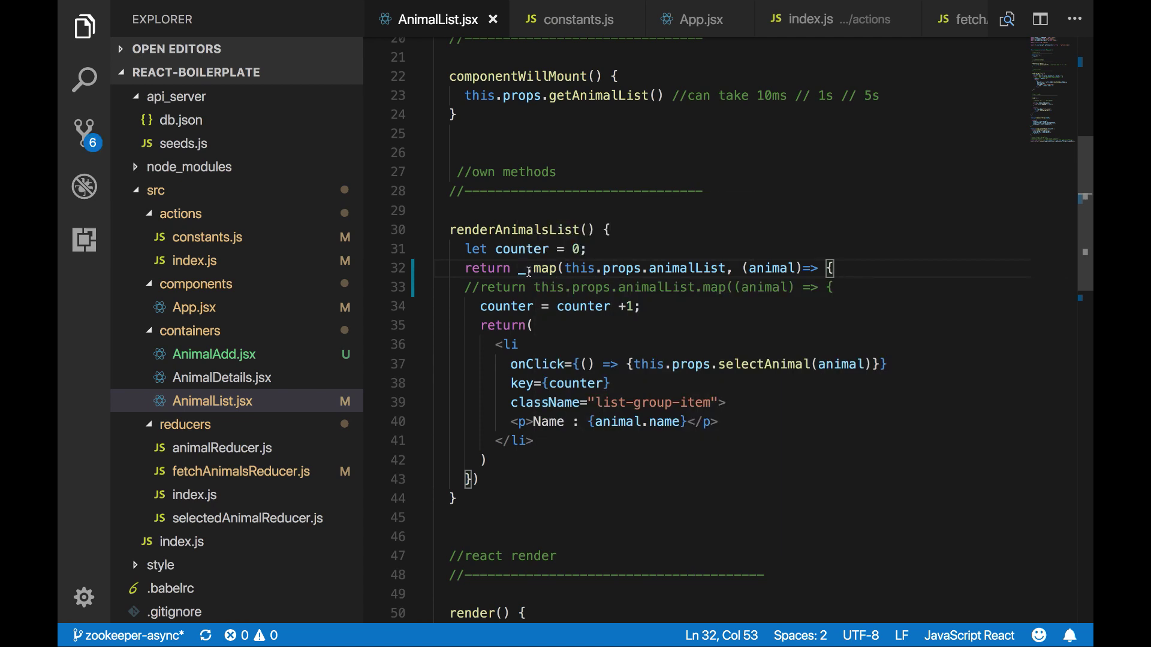
{"action": "left_click_drag", "start_coordinate": [526, 268], "coordinate": [519, 268]}
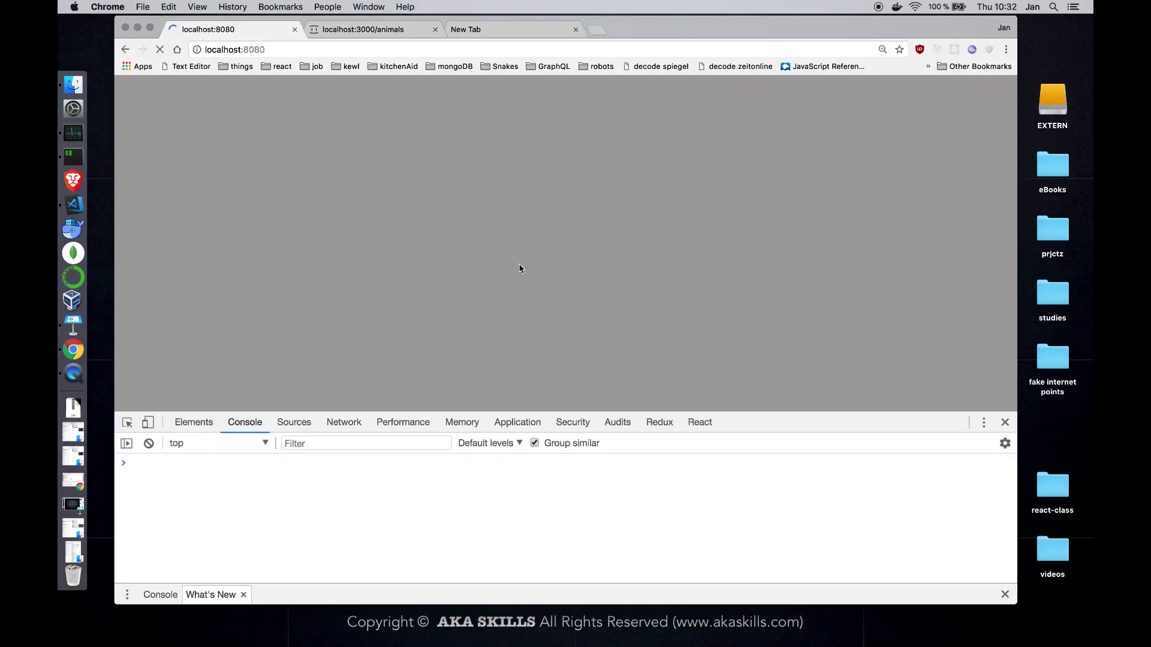
{"action": "scroll", "coordinate": [458, 293], "scroll_direction": "down", "scroll_amount": 10}
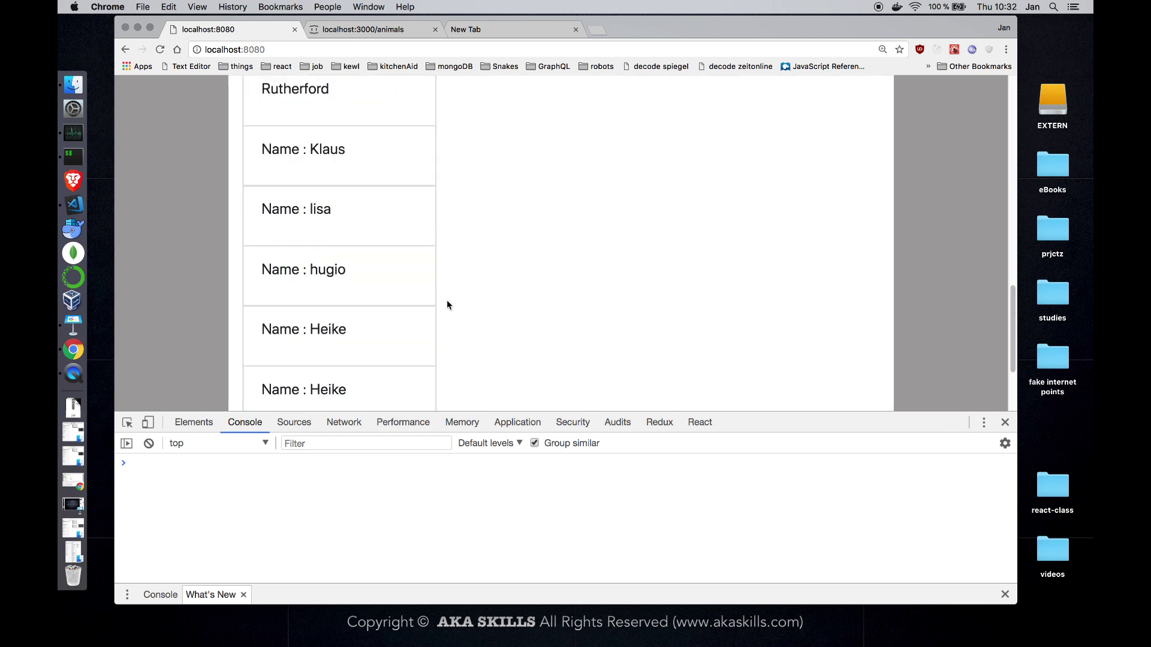
{"action": "scroll", "coordinate": [447, 299], "scroll_direction": "down", "scroll_amount": 3}
{"action": "scroll", "coordinate": [376, 365], "scroll_direction": "up", "scroll_amount": 3}
{"action": "scroll", "coordinate": [361, 366], "scroll_direction": "up", "scroll_amount": 10}
- Fill in Name paul, Species fish, Age 1 and submit with create animal
{"action": "left_click", "coordinate": [326, 116]}
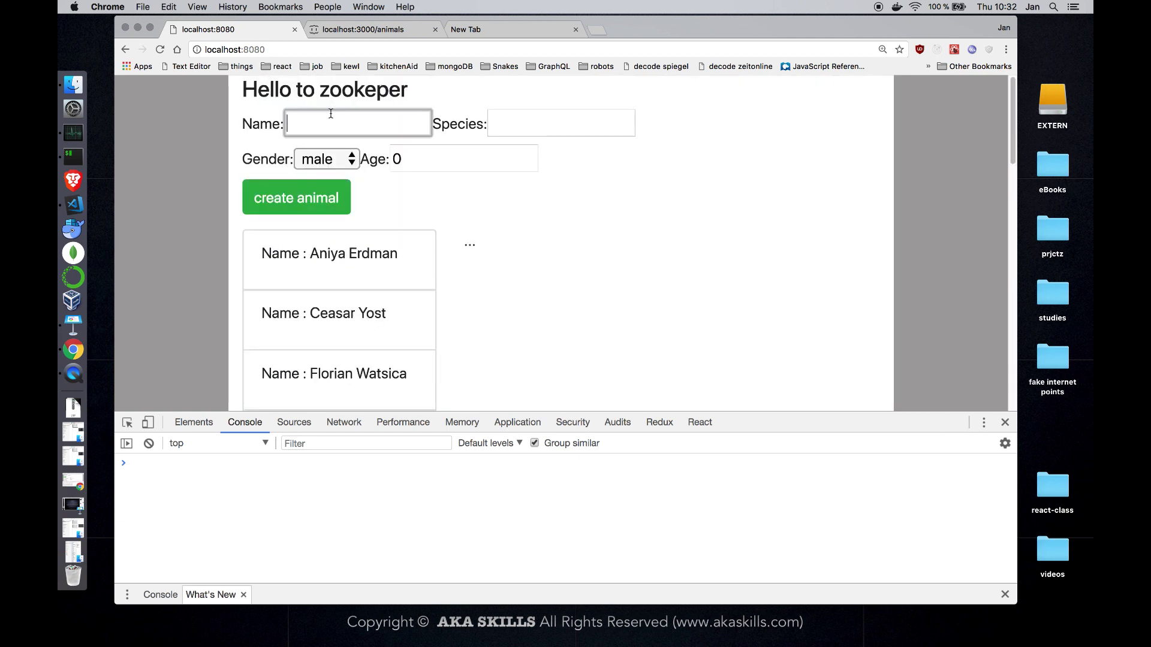
{"action": "type", "text": "paul"}
{"action": "key", "text": "Tab"}
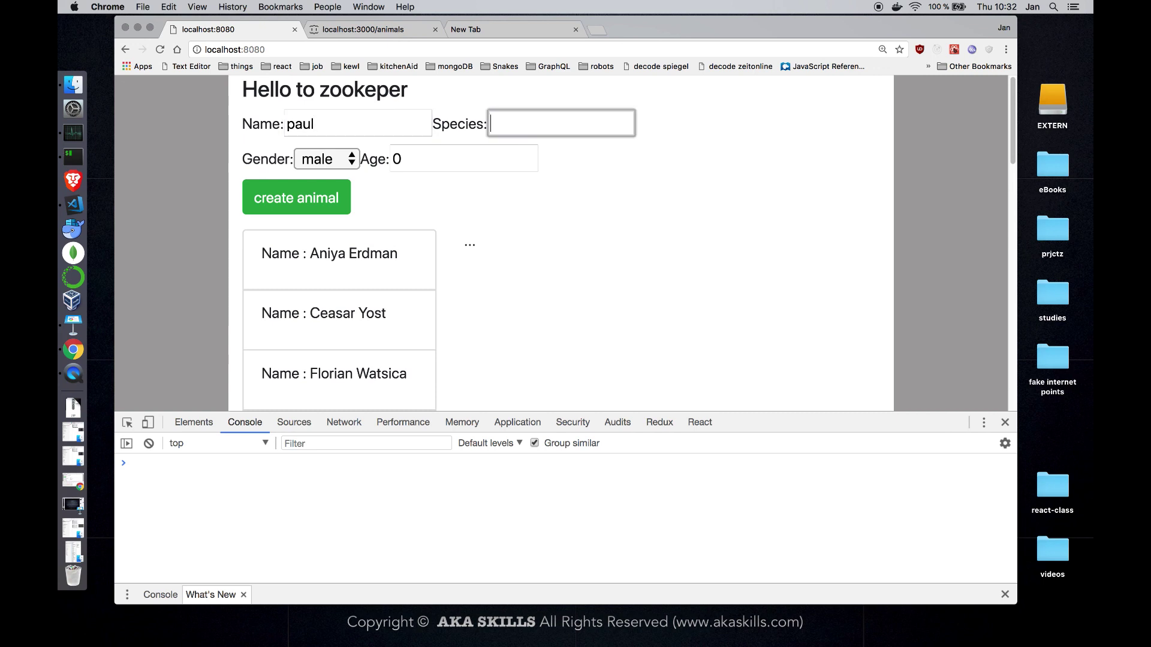
{"action": "type", "text": "fish"}
{"action": "key", "text": "Tab"}
{"action": "key", "text": "Tab"}
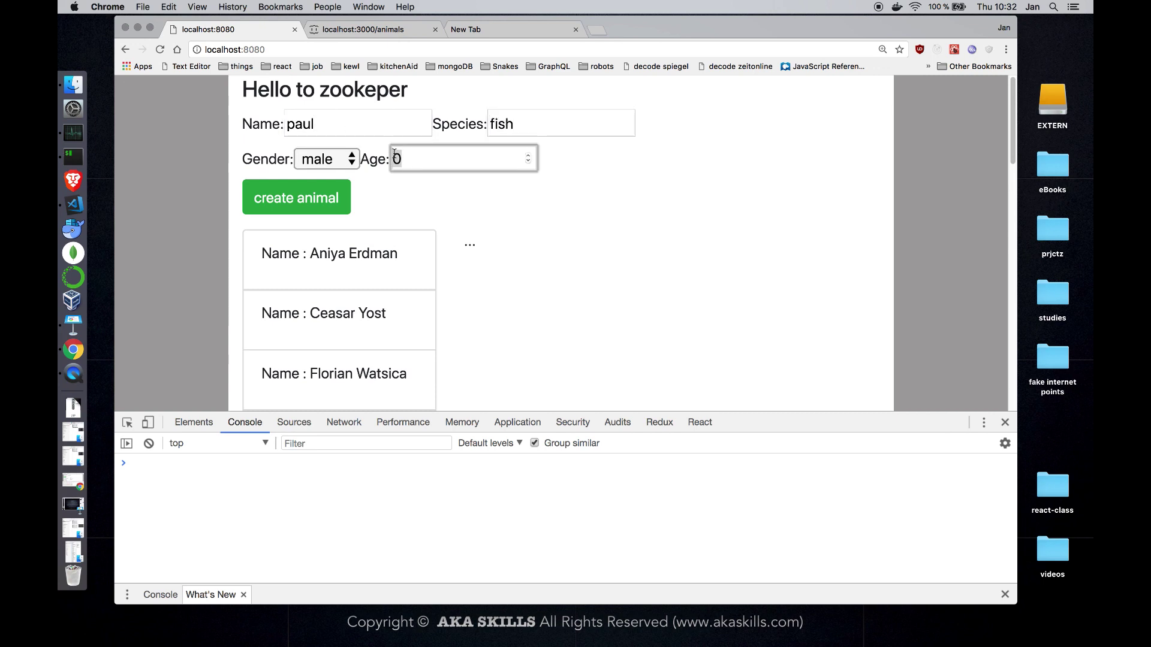
{"action": "type", "text": "1"}
{"action": "left_click", "coordinate": [309, 202]}
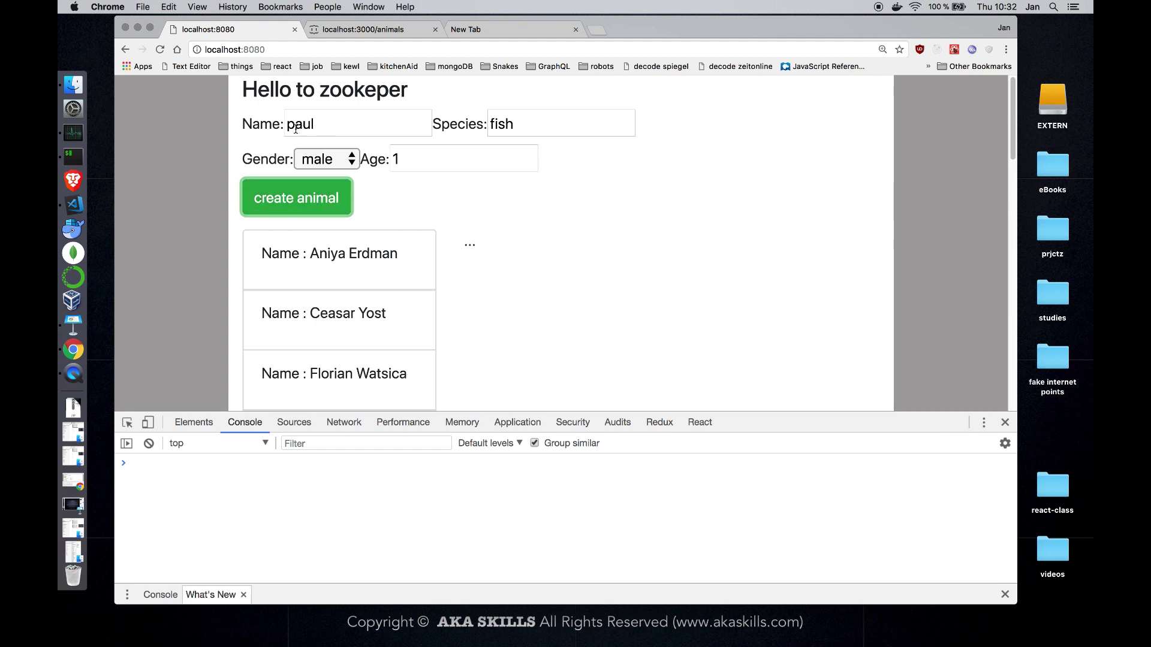
{"action": "left_click", "coordinate": [344, 187]}
{"action": "scroll", "coordinate": [376, 229], "scroll_direction": "down", "scroll_amount": 10}
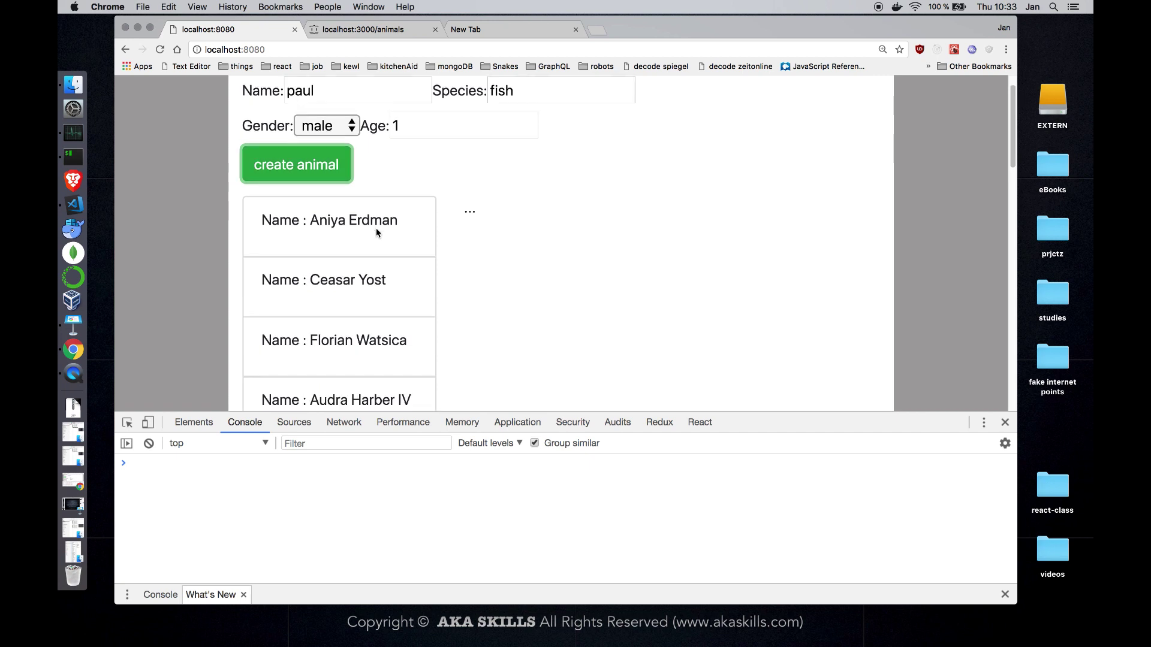